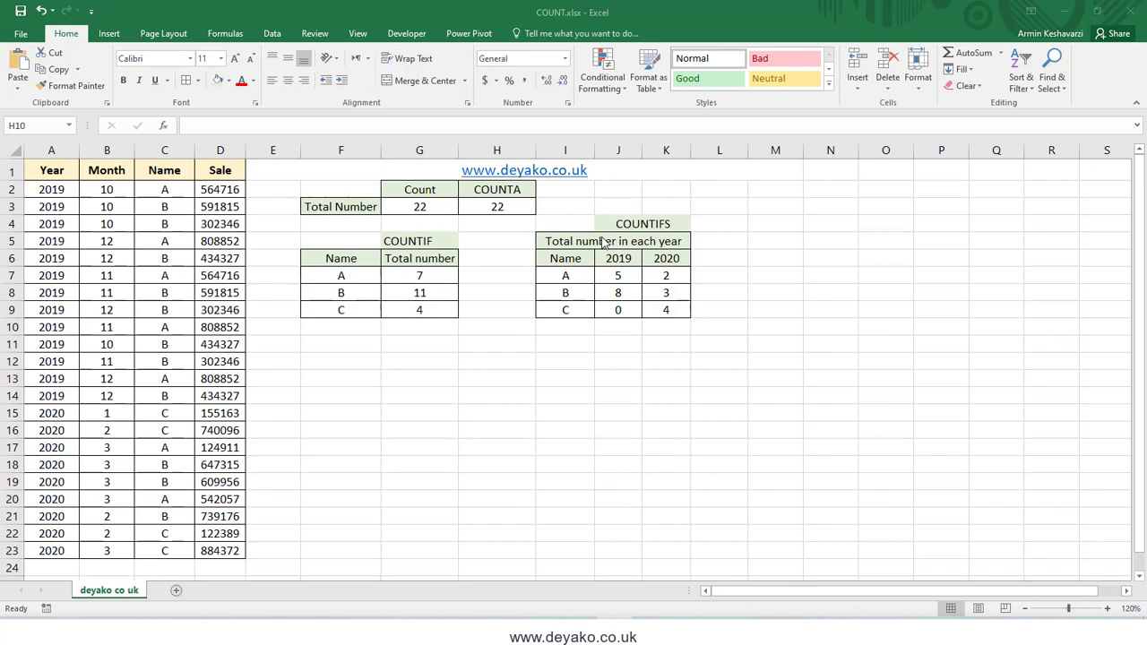
Examine the COUNT formula in G3 and the Sale data in column D that it counts.
click(421, 193)
click(418, 209)
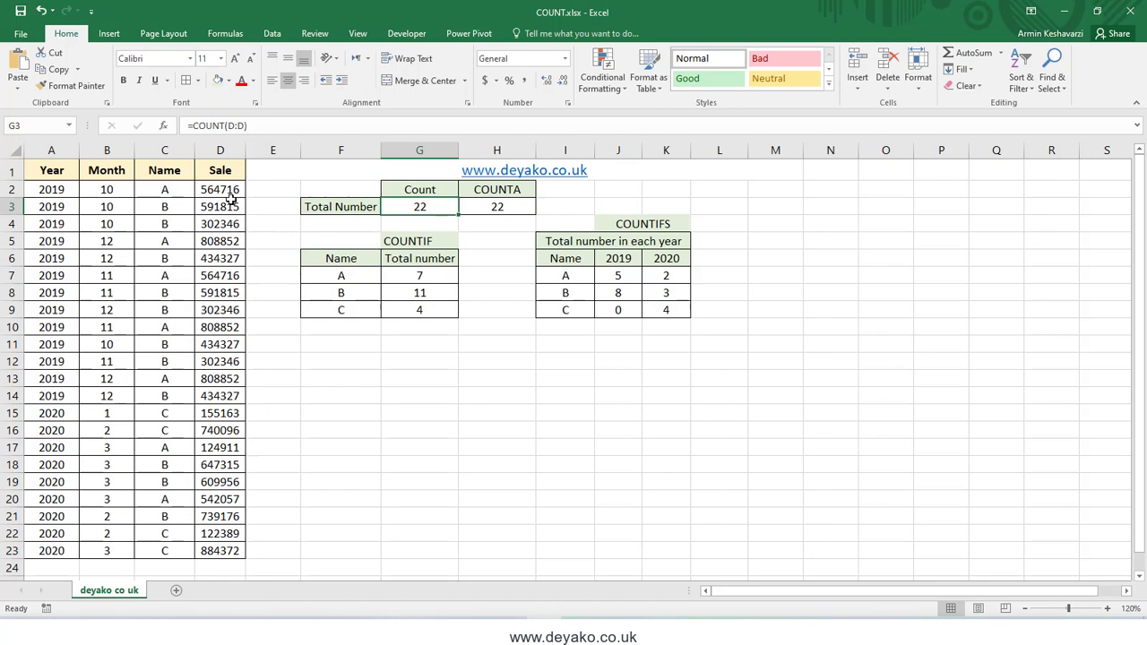
click(219, 150)
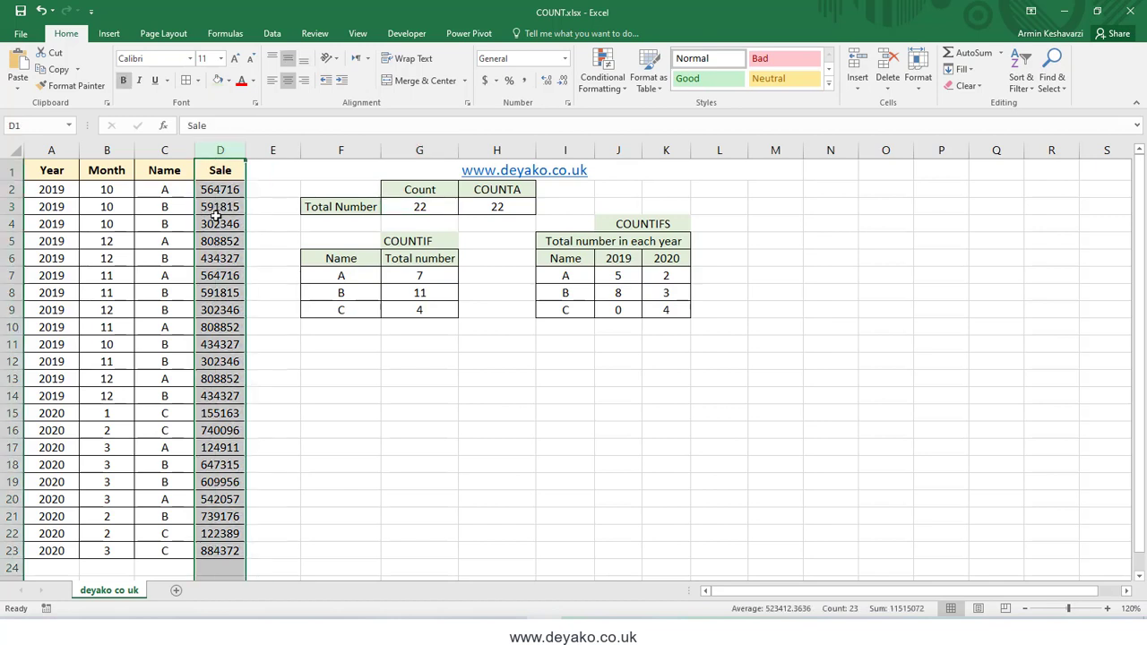
drag(220, 190, 205, 547)
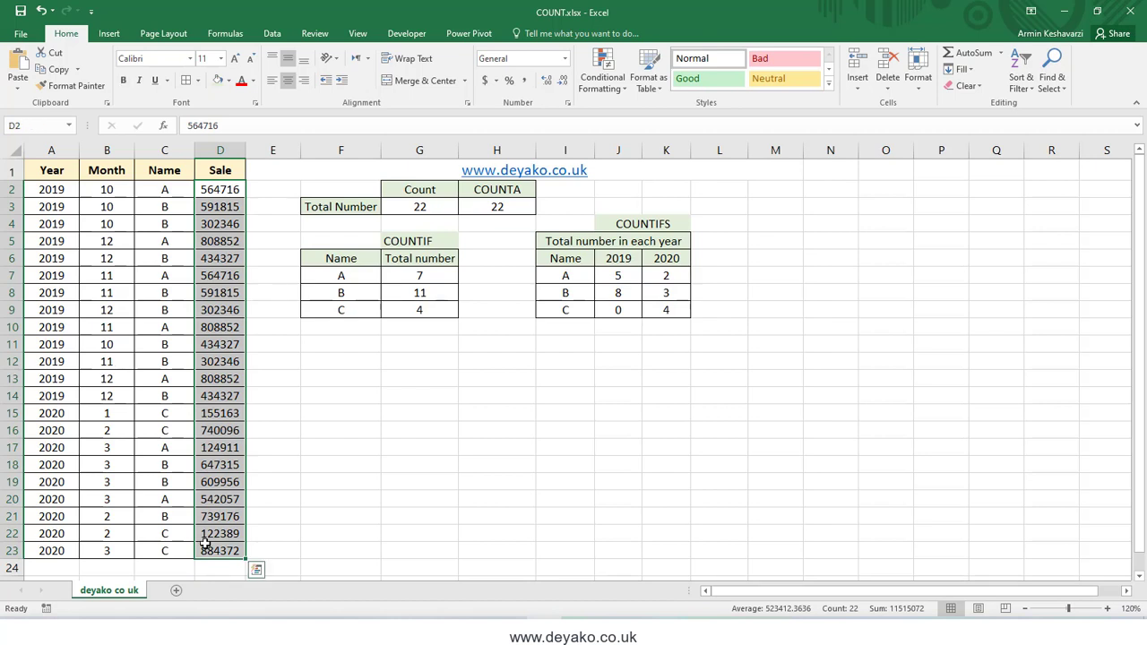
click(218, 171)
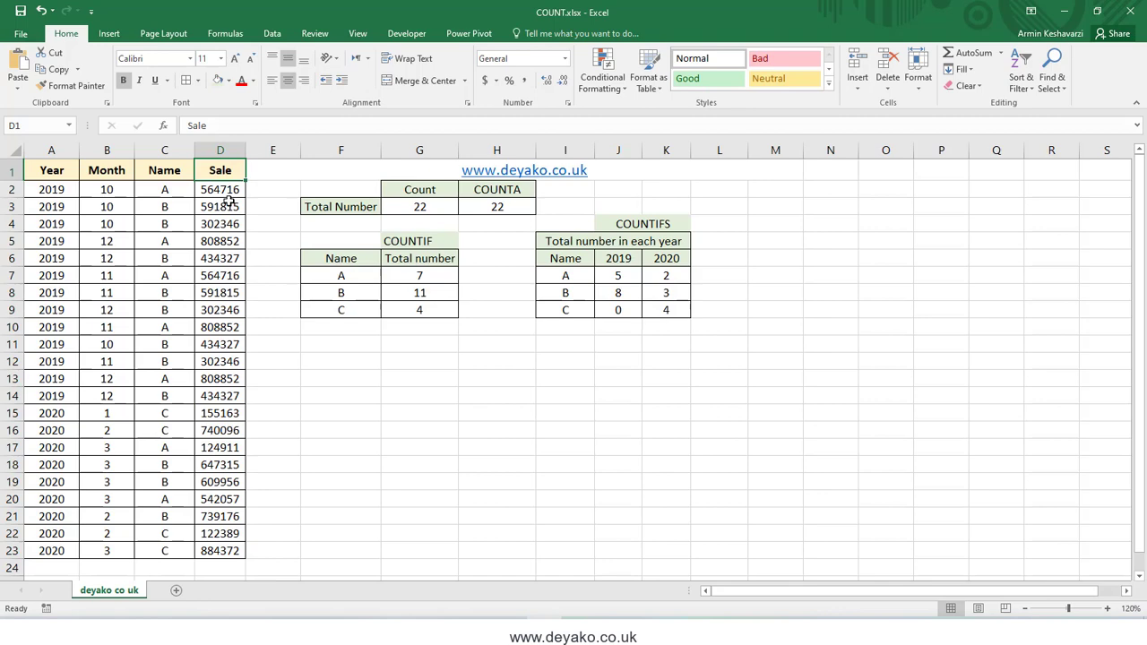
click(224, 570)
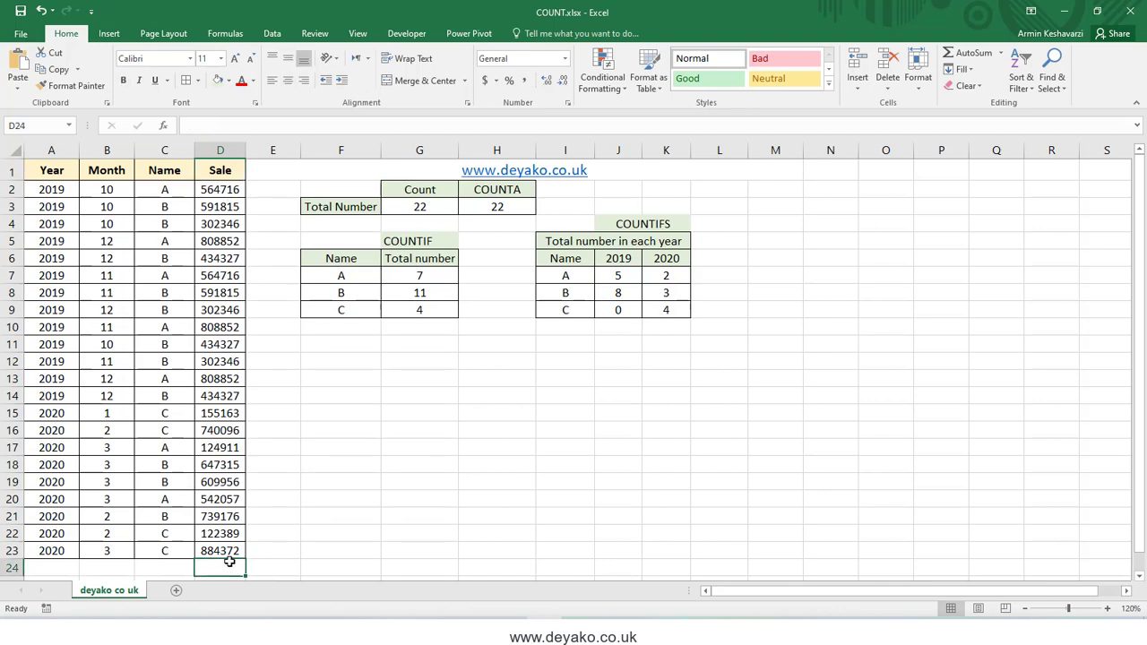
scroll(233, 555, down, 3)
scroll(232, 556, down, 3)
scroll(233, 555, up, 6)
Start a new COUNT formula in cell G3 and open its function arguments.
click(439, 209)
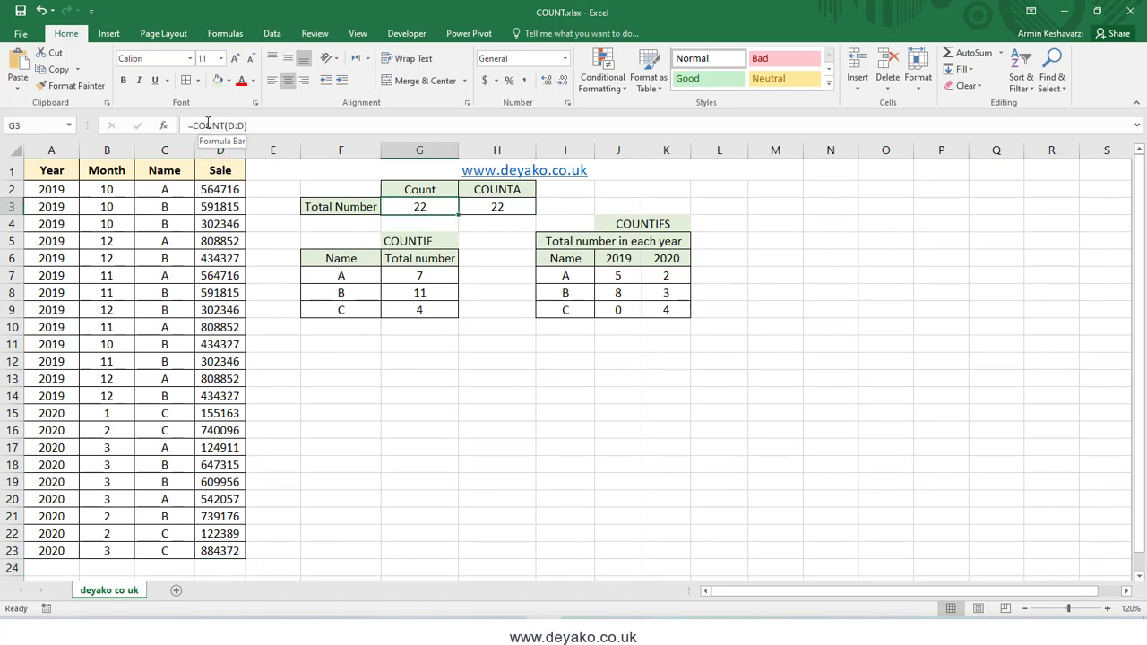
text(=cou)
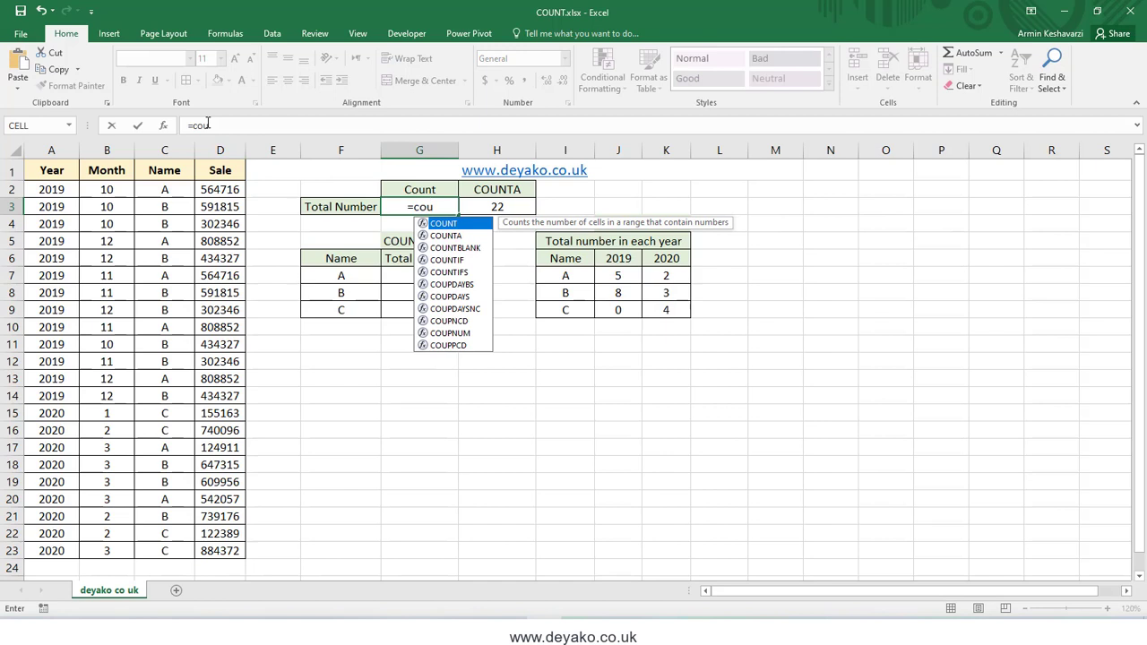
key(Tab)
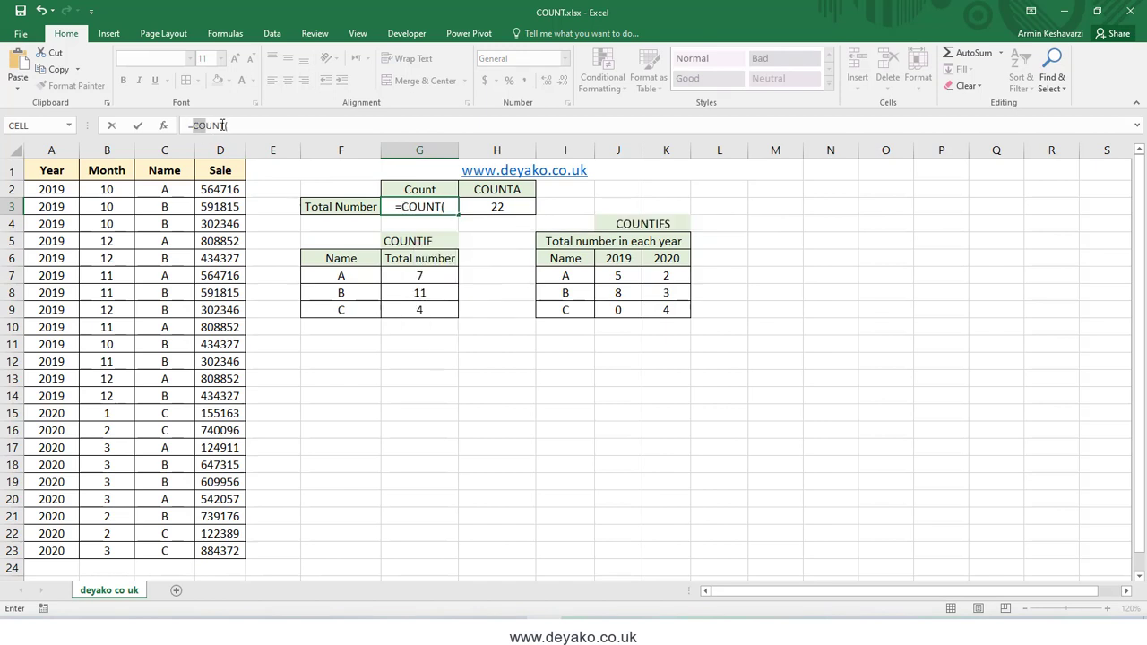
click(222, 126)
click(163, 127)
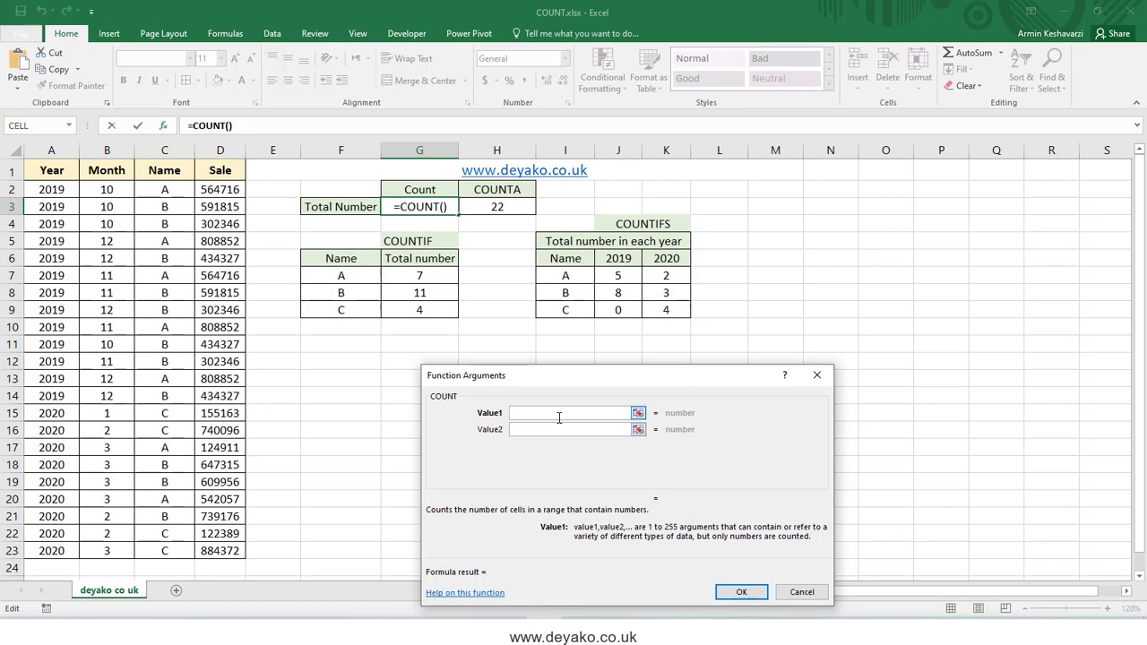
Try separate COUNT arguments using the ranges D1:D4 and D4:D9 and the single cell D12.
drag(224, 171, 219, 309)
click(574, 429)
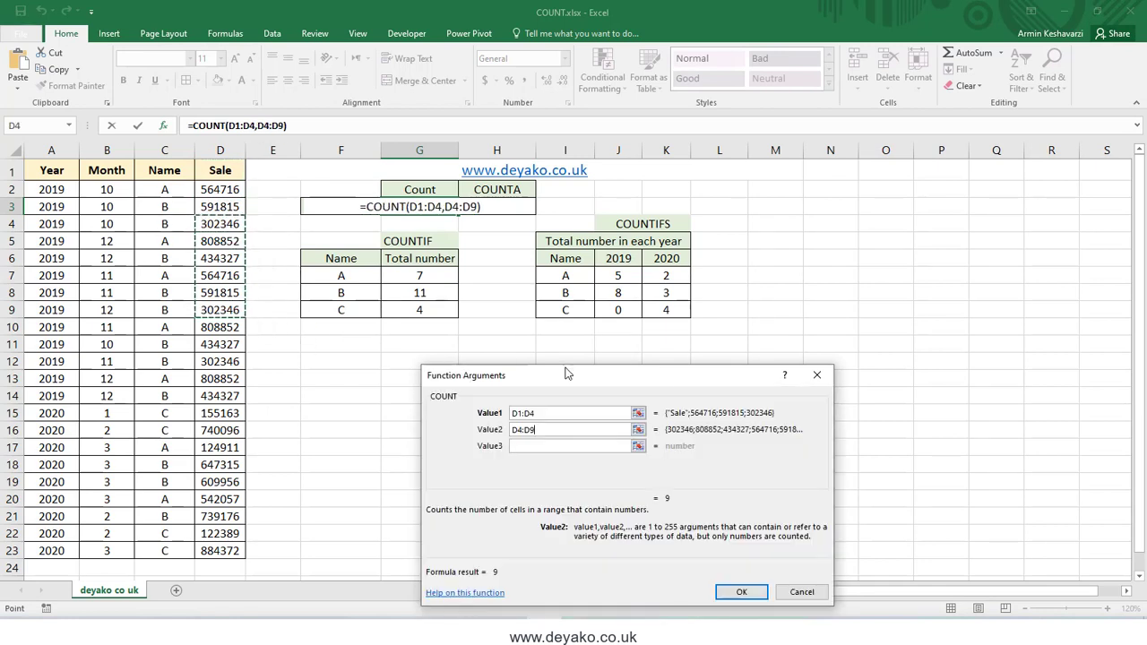
click(512, 445)
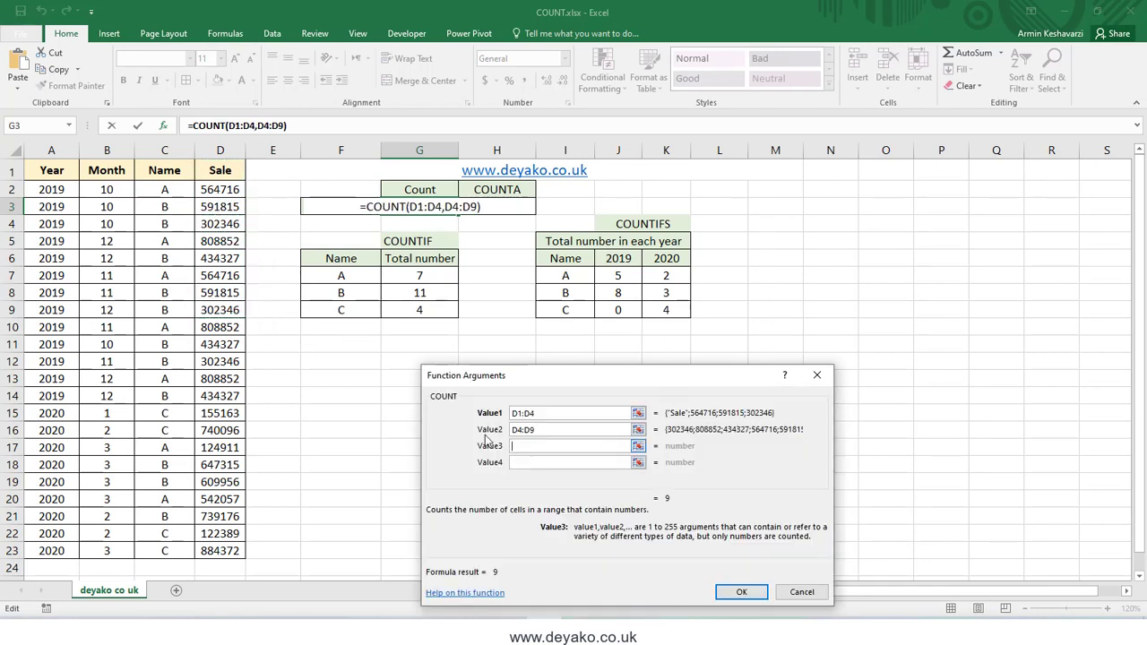
click(220, 361)
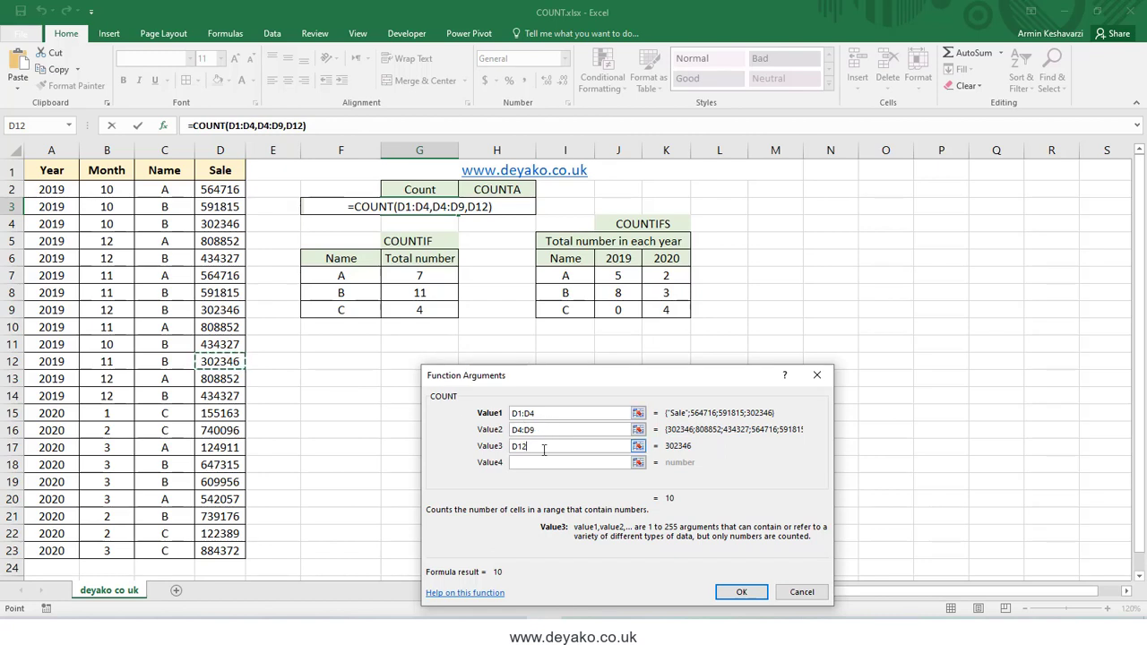
Replace all the COUNT arguments with the whole Sale column, D:D, and apply the formula in G3.
key(BackSpace)
key(BackSpace)
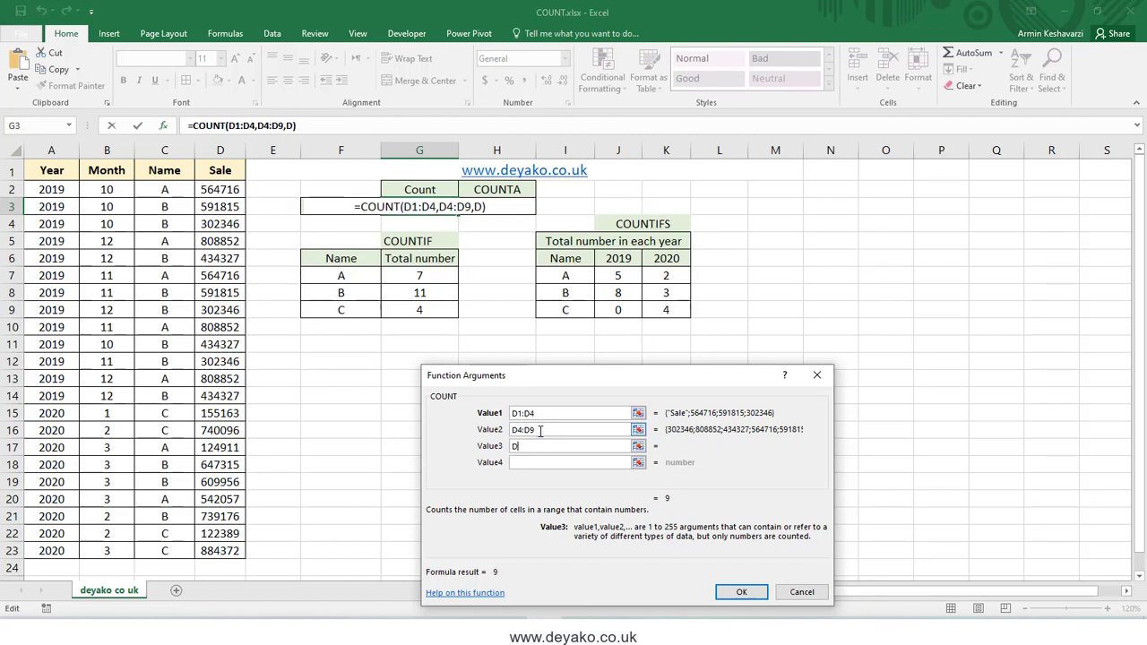
key(BackSpace)
click(544, 430)
key(BackSpace)
key(BackSpace)
key(BackSpace)
key(BackSpace)
key(BackSpace)
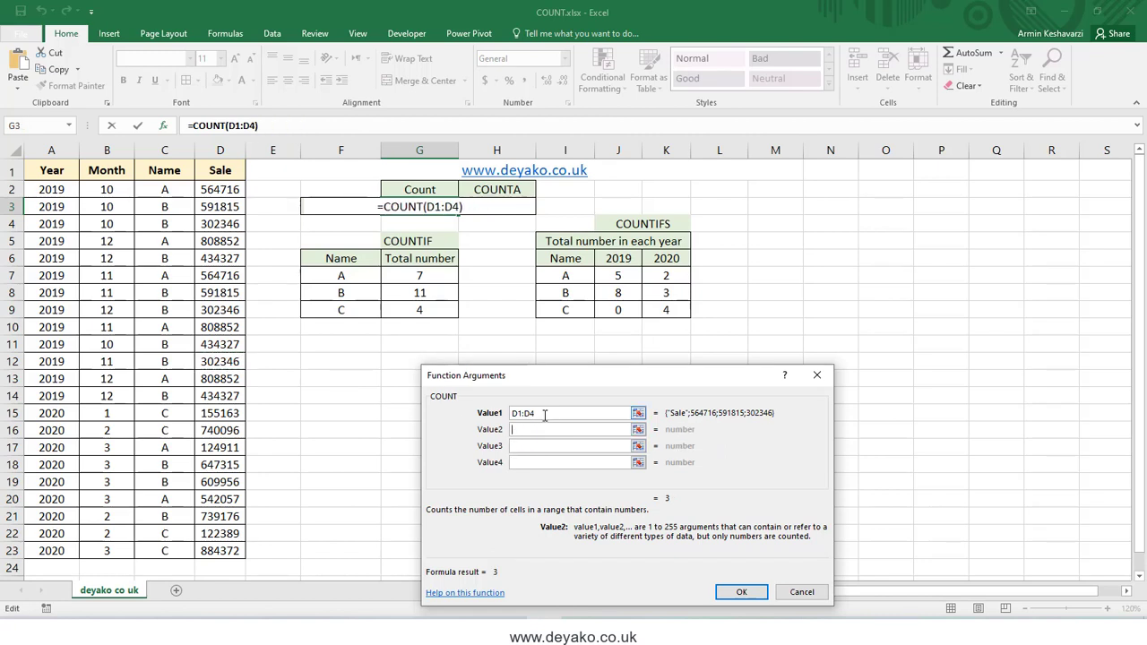
key(BackSpace)
key(BackSpace)
key(BackSpace)
key(BackSpace)
key(BackSpace)
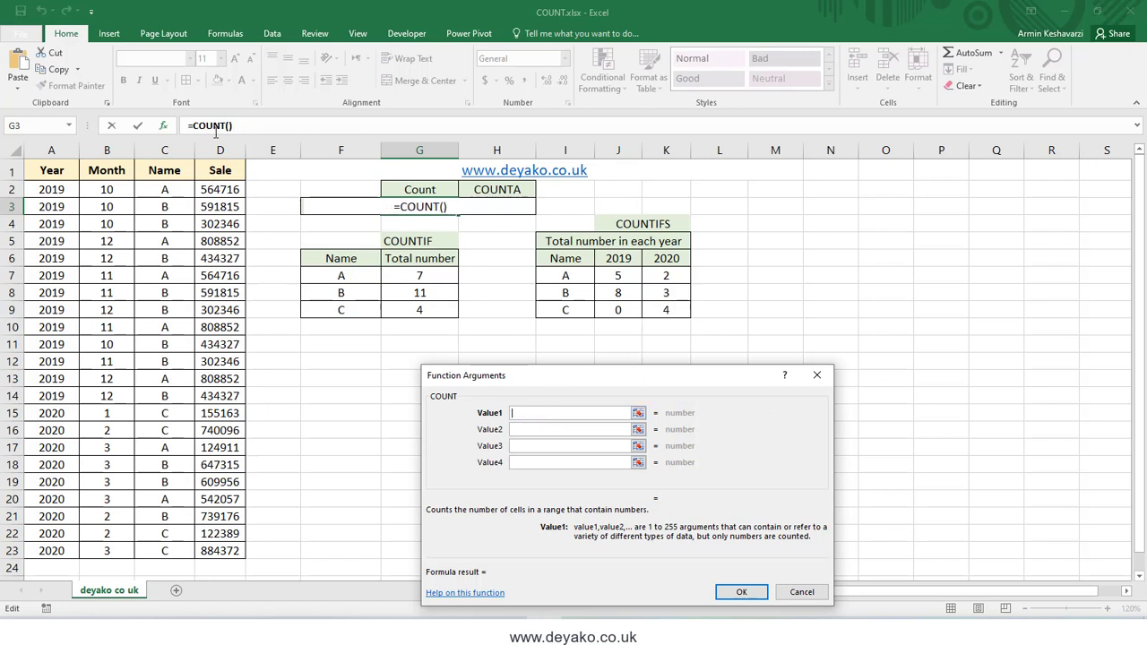
click(221, 150)
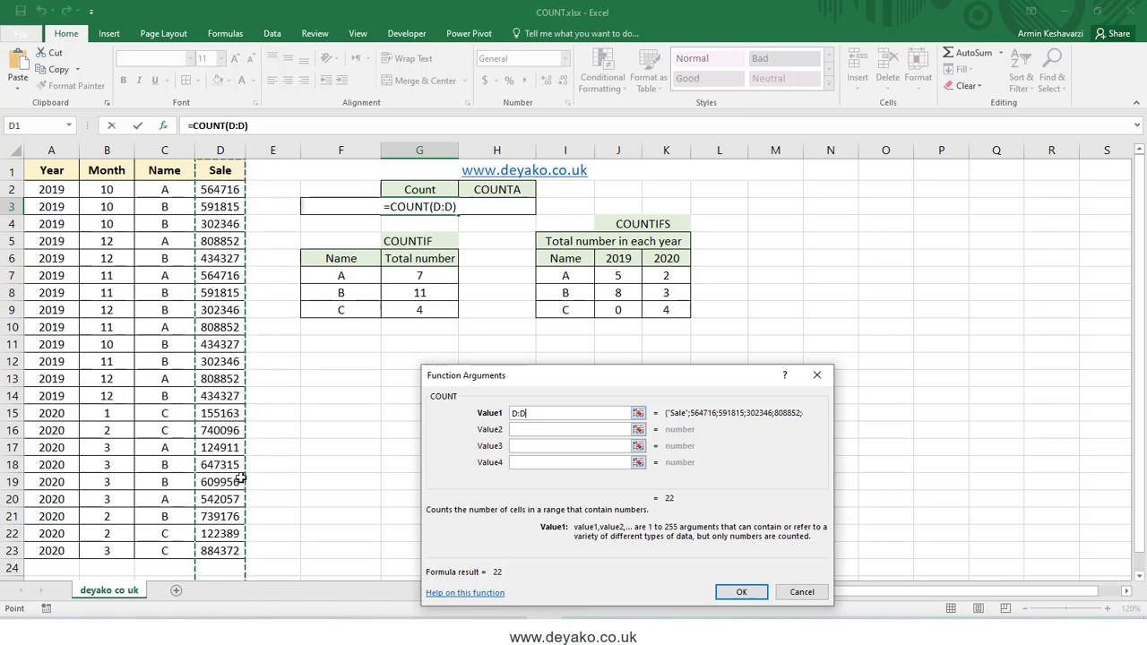
click(741, 592)
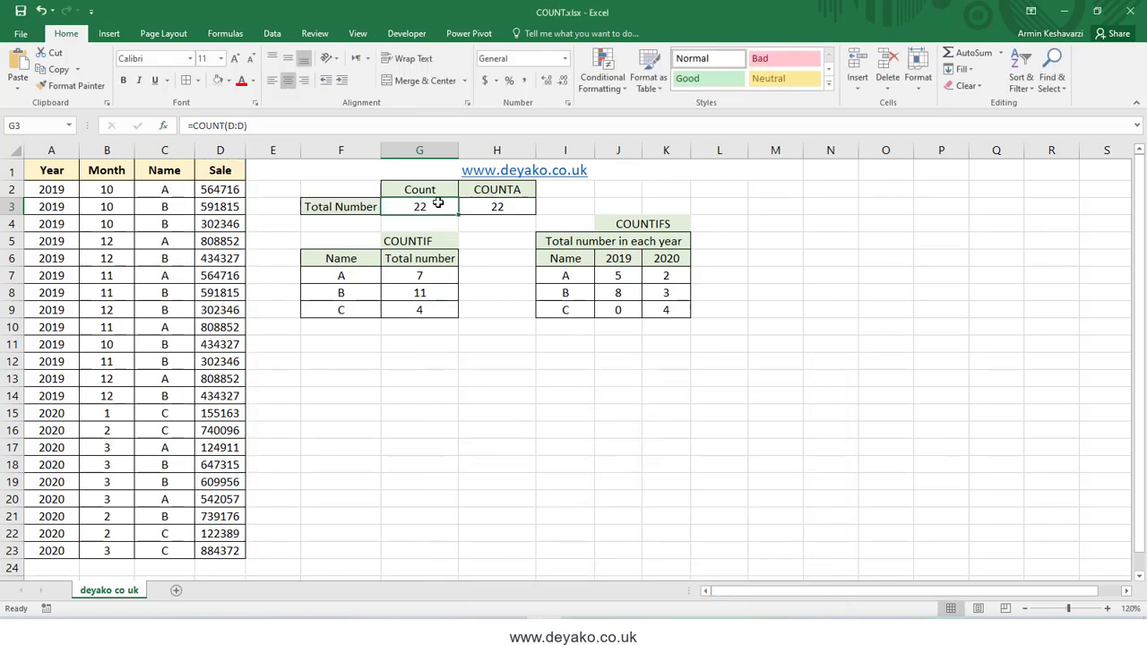
Enter the text A in D24 below the Sale data and check the COUNT cell G3.
click(496, 206)
click(236, 573)
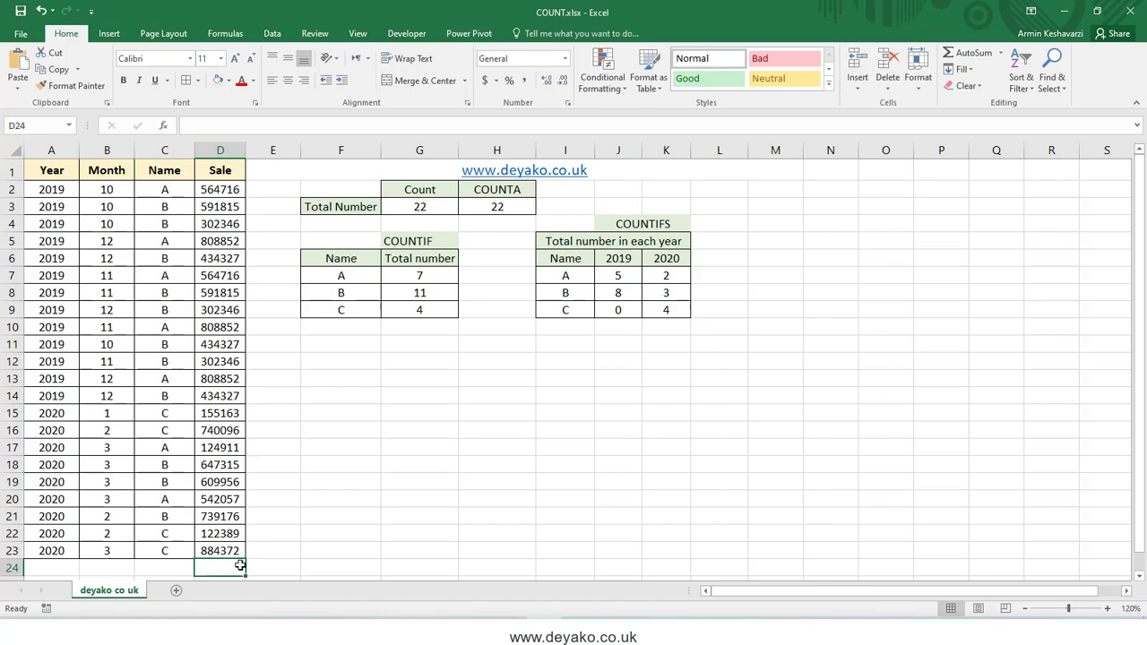
text(A)
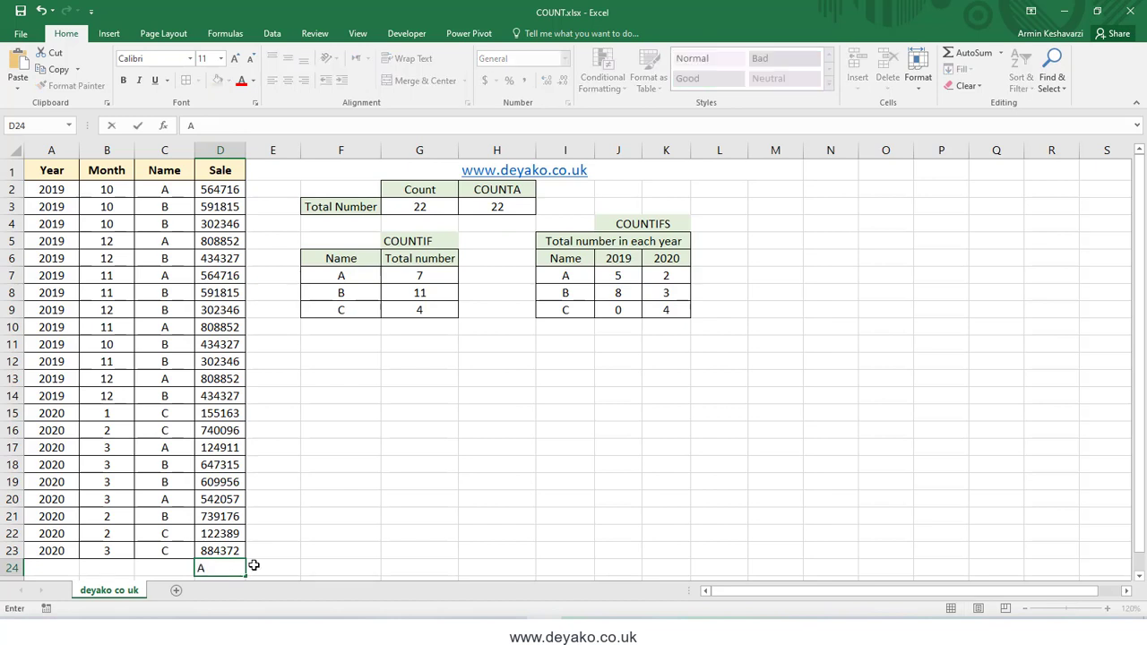
click(277, 566)
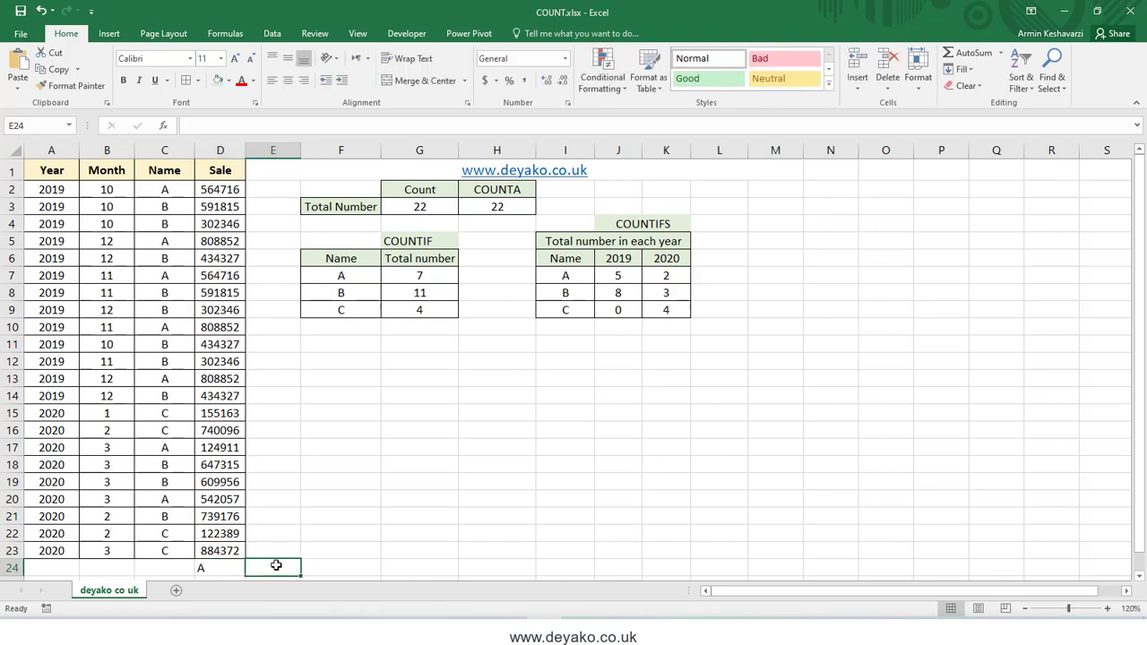
click(416, 207)
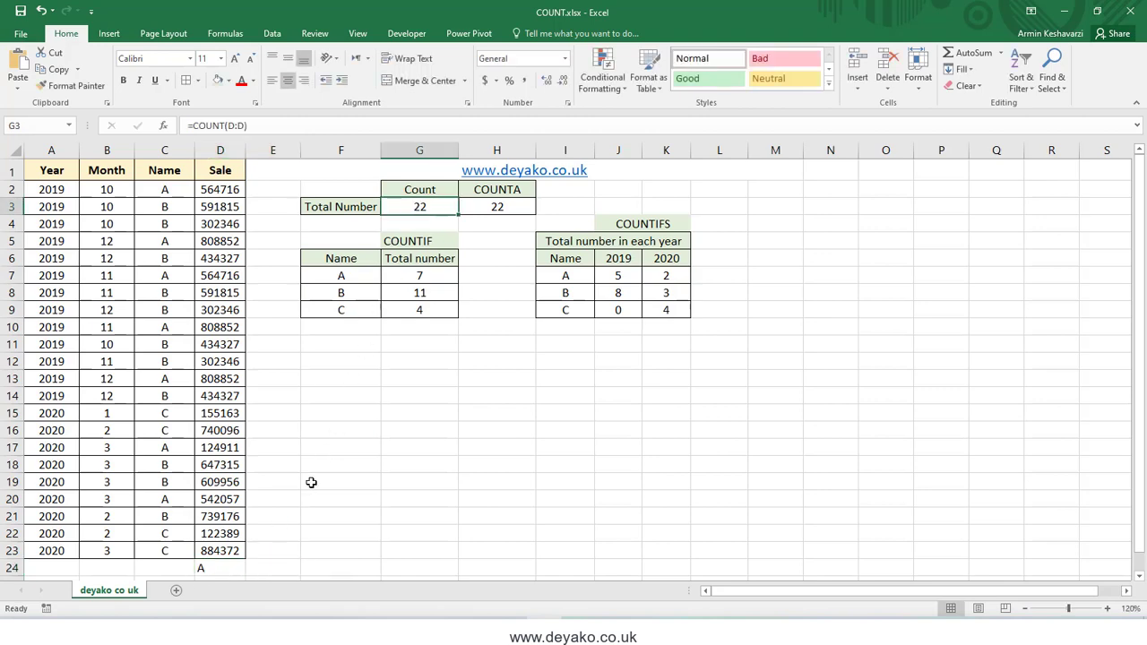
Enter the number 12 in D25 below the text entry and check the COUNT result.
click(237, 569)
scroll(244, 566, down, 1)
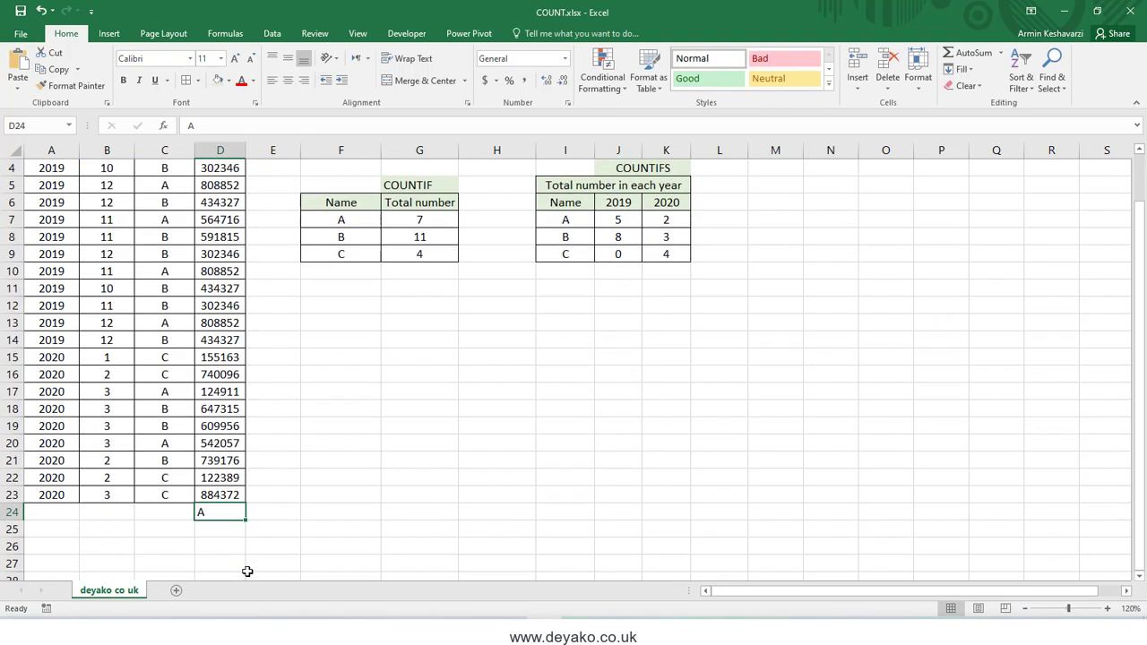
click(238, 527)
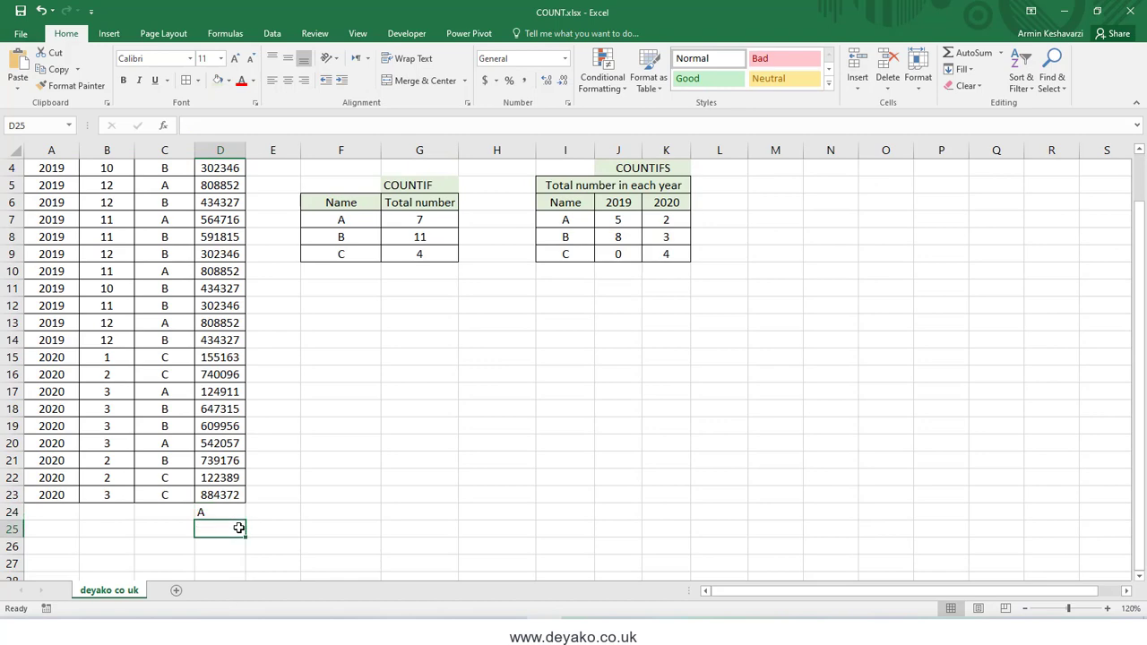
text(12)
click(273, 514)
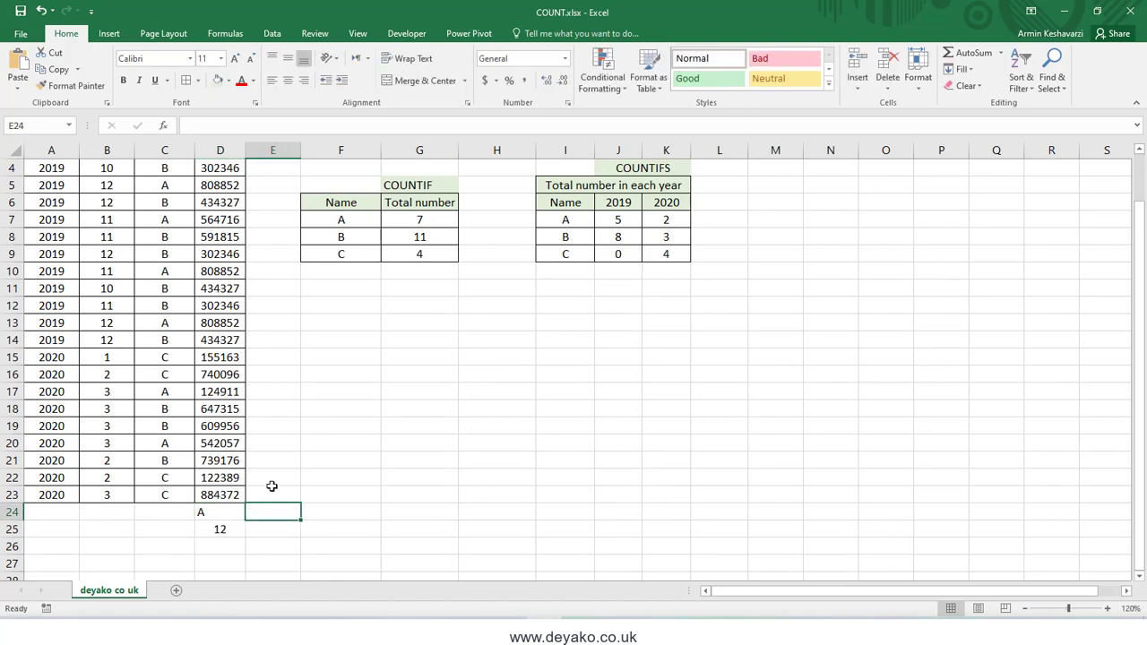
scroll(271, 486, up, 1)
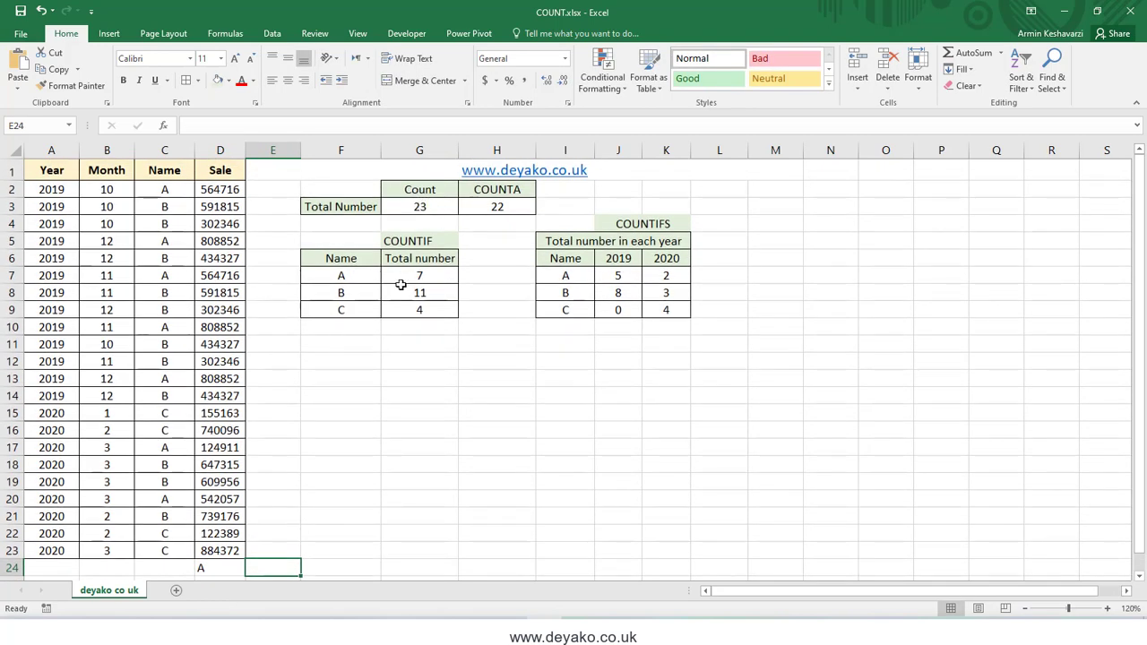
Delete the test entries below the Sale data, clearing D24:D26.
scroll(399, 285, down, 2)
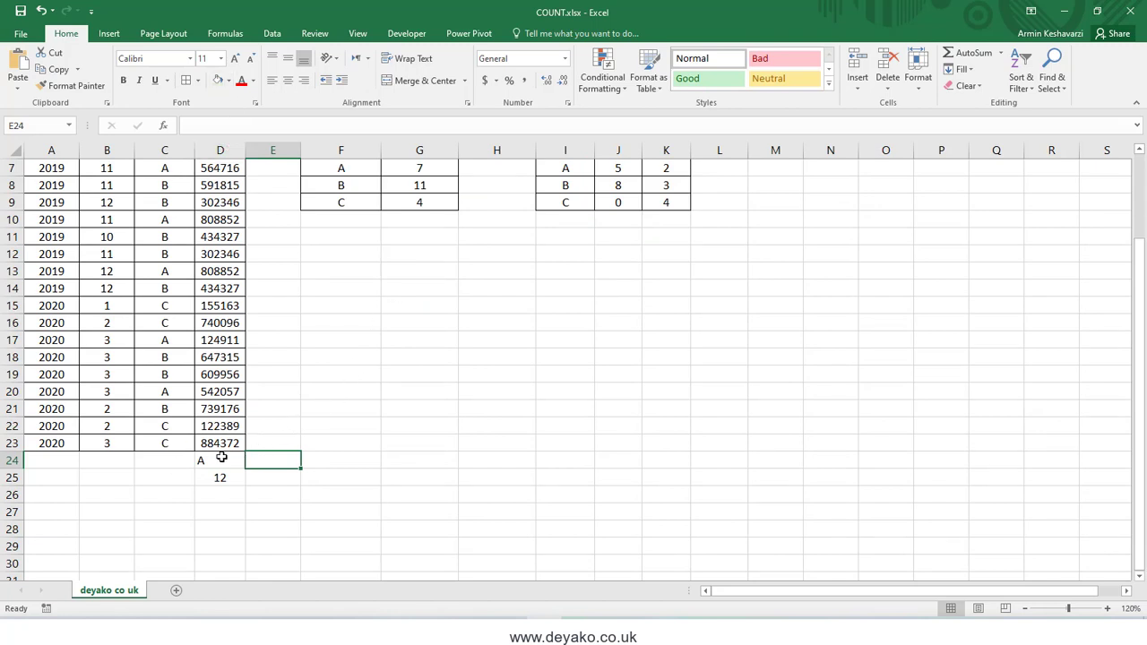
drag(225, 459, 227, 502)
key(Delete)
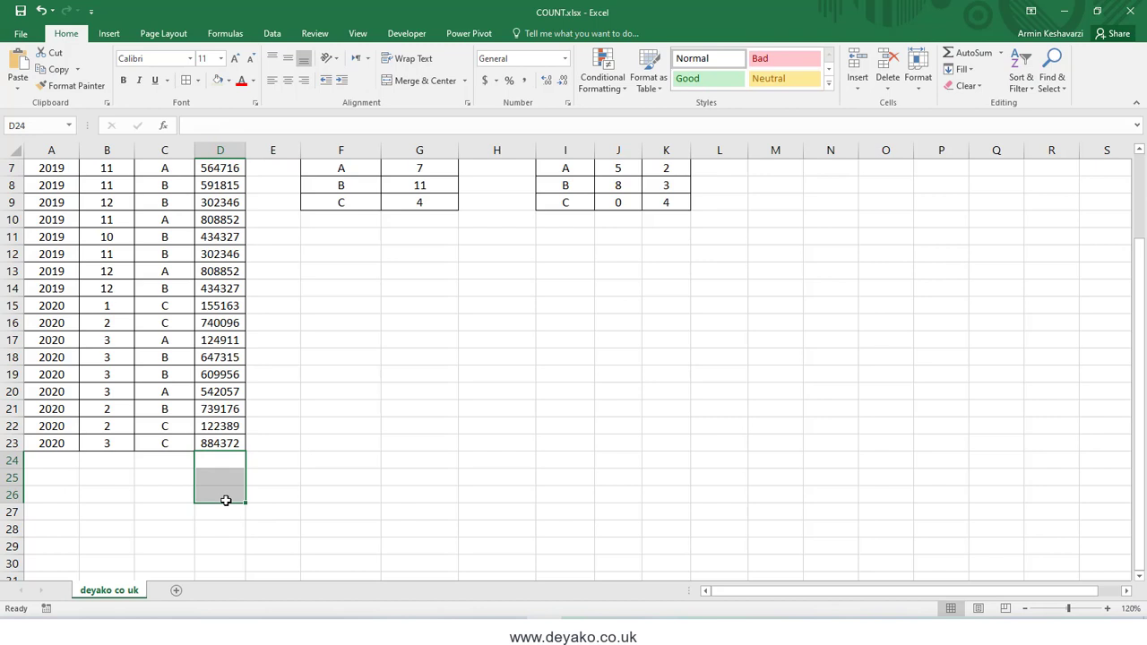
Change the COUNTA formula in H3 to count the whole Name column, C:C.
scroll(226, 500, up, 2)
click(500, 205)
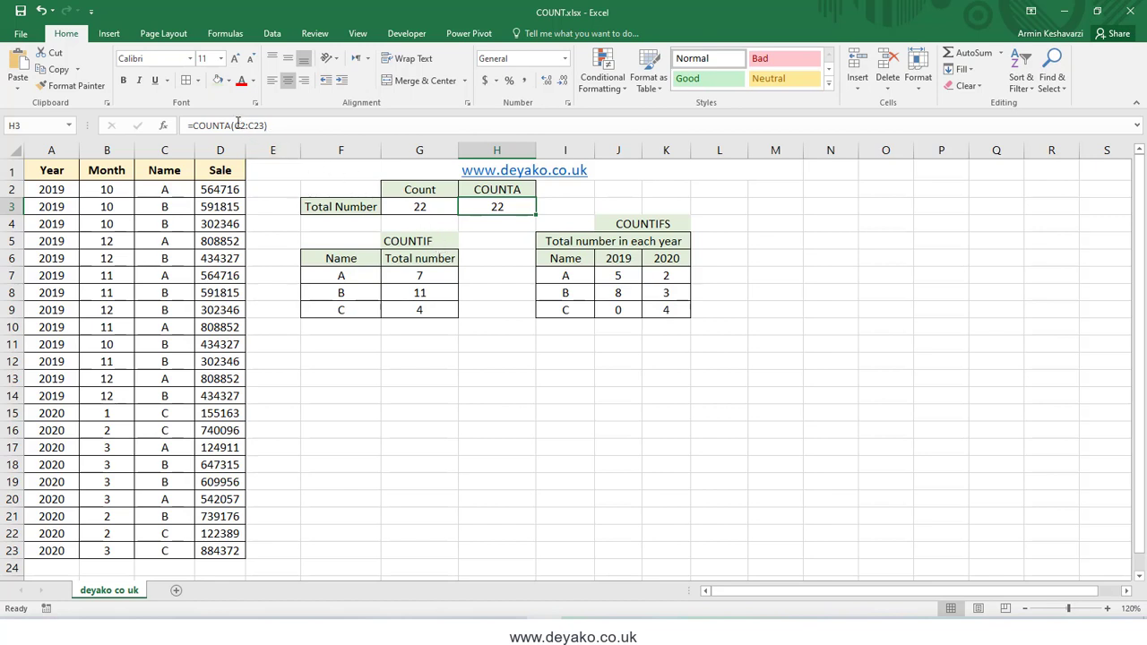
drag(235, 125, 262, 123)
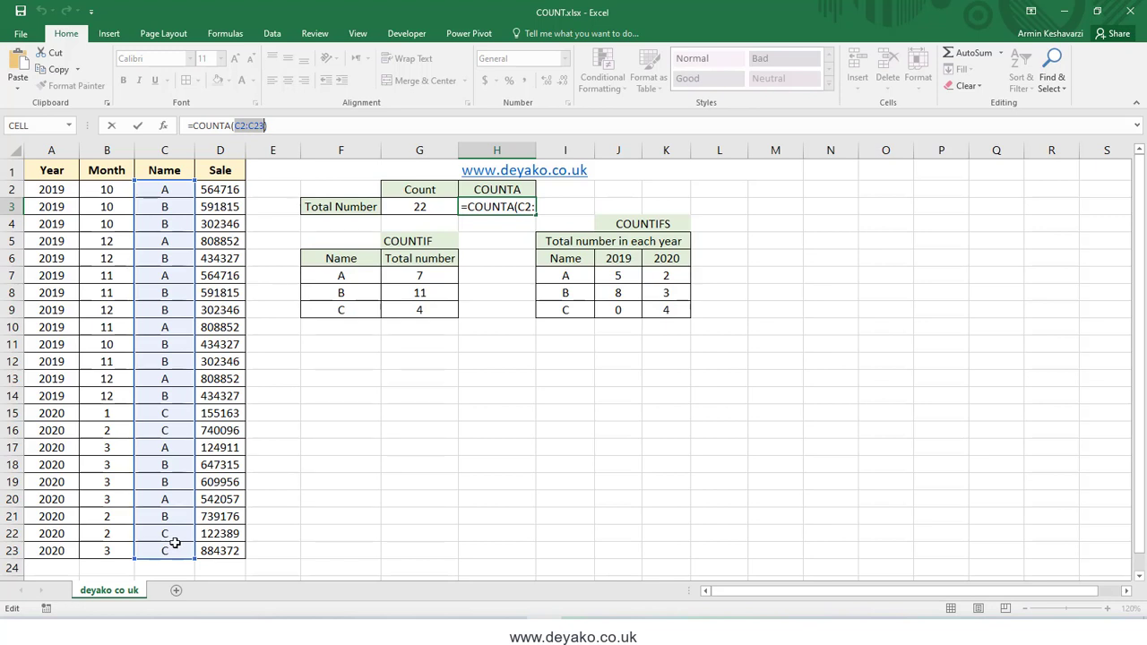
key(BackSpace)
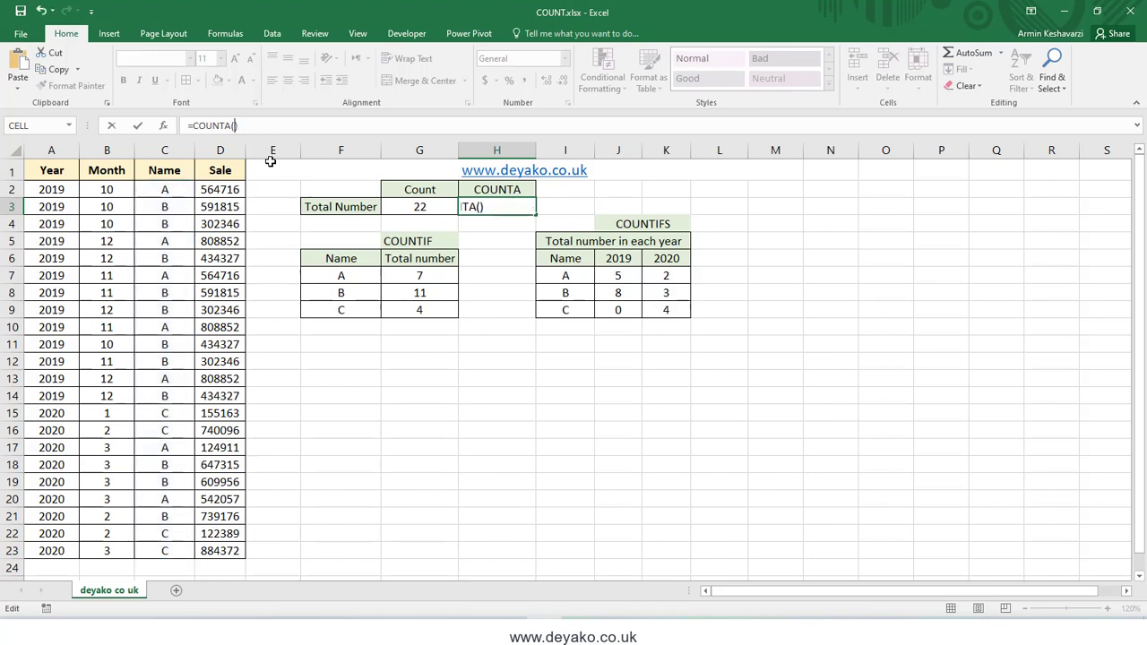
click(181, 151)
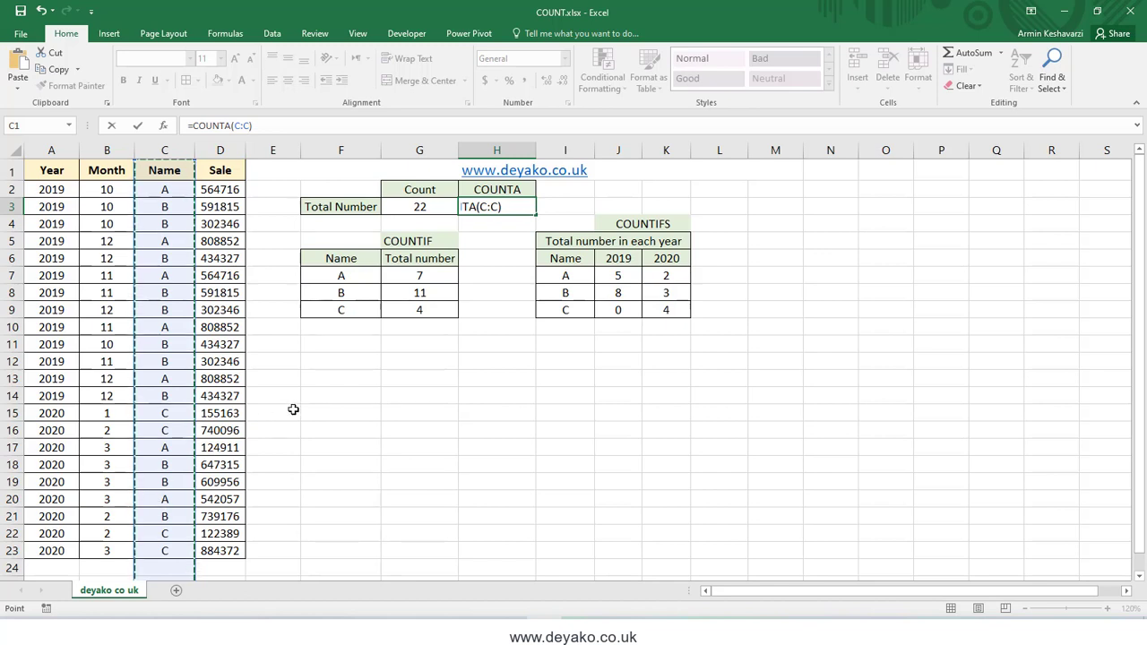
key(Return)
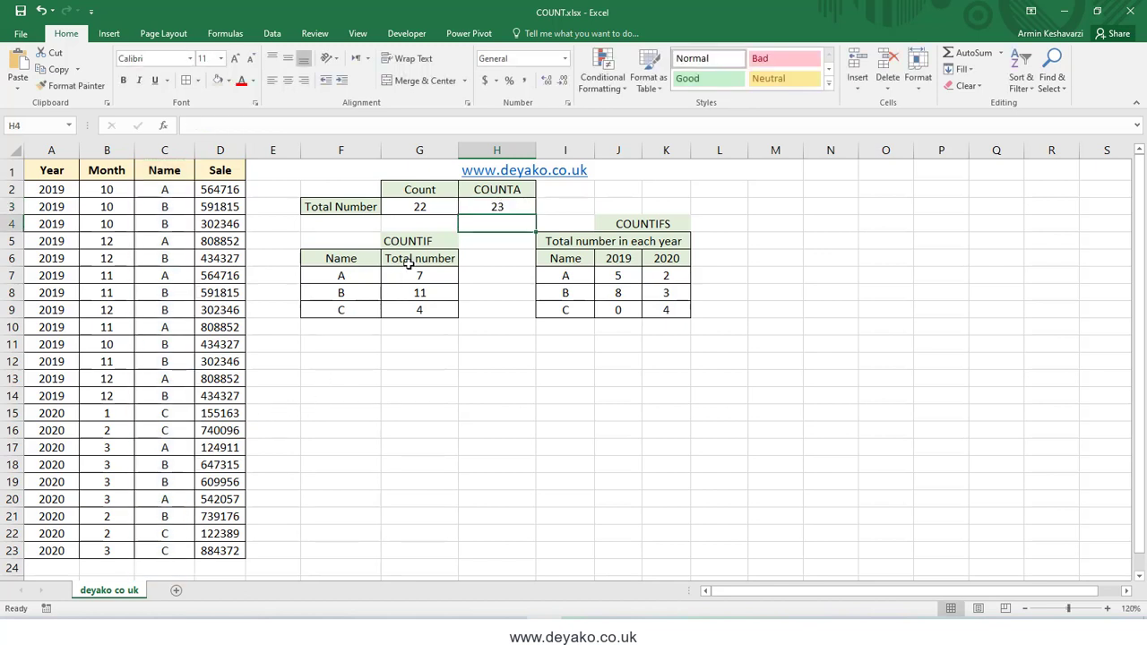
Subtract 1 from the COUNTA formula in H3 to exclude the Name header, making it =COUNTA(C:C)-1.
click(494, 205)
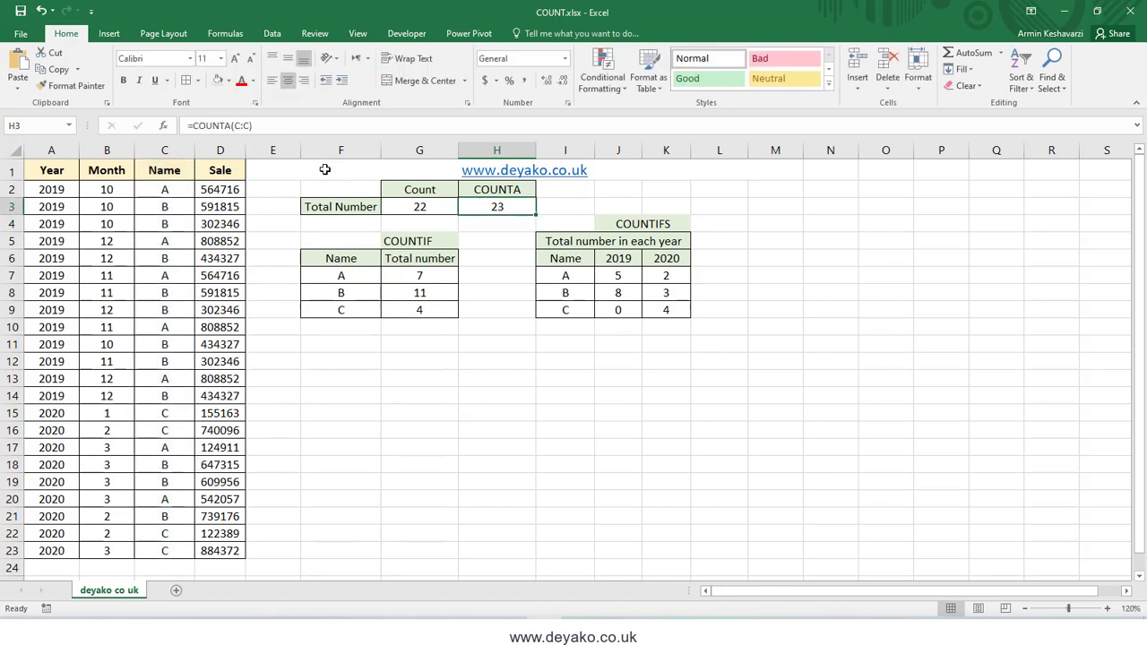
click(262, 126)
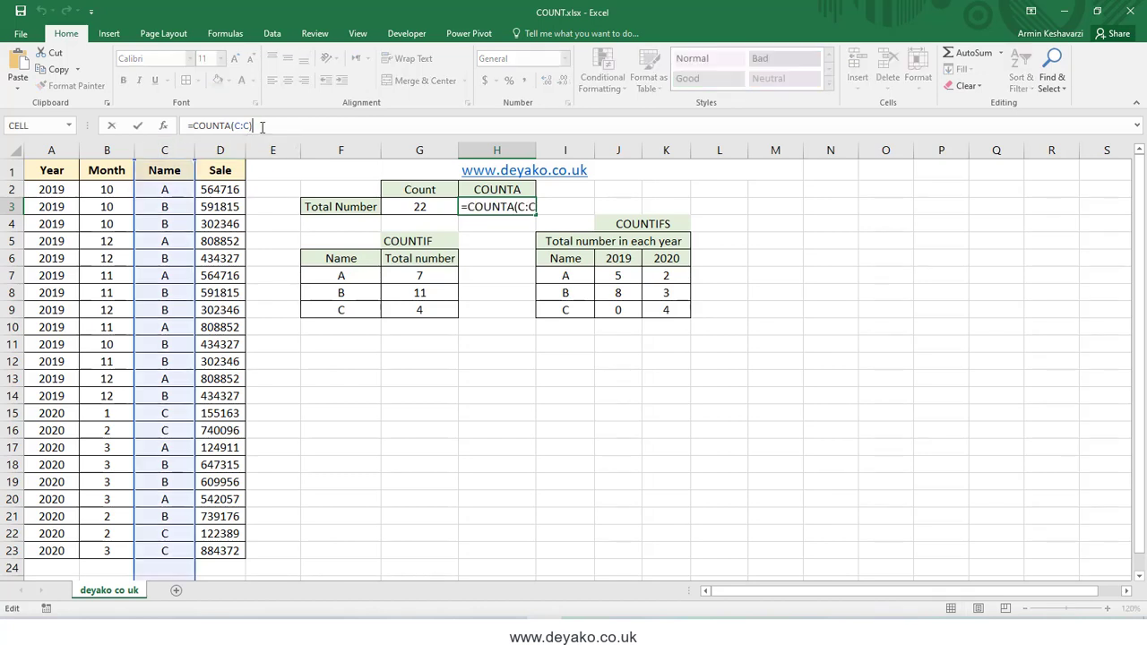
text(-1)
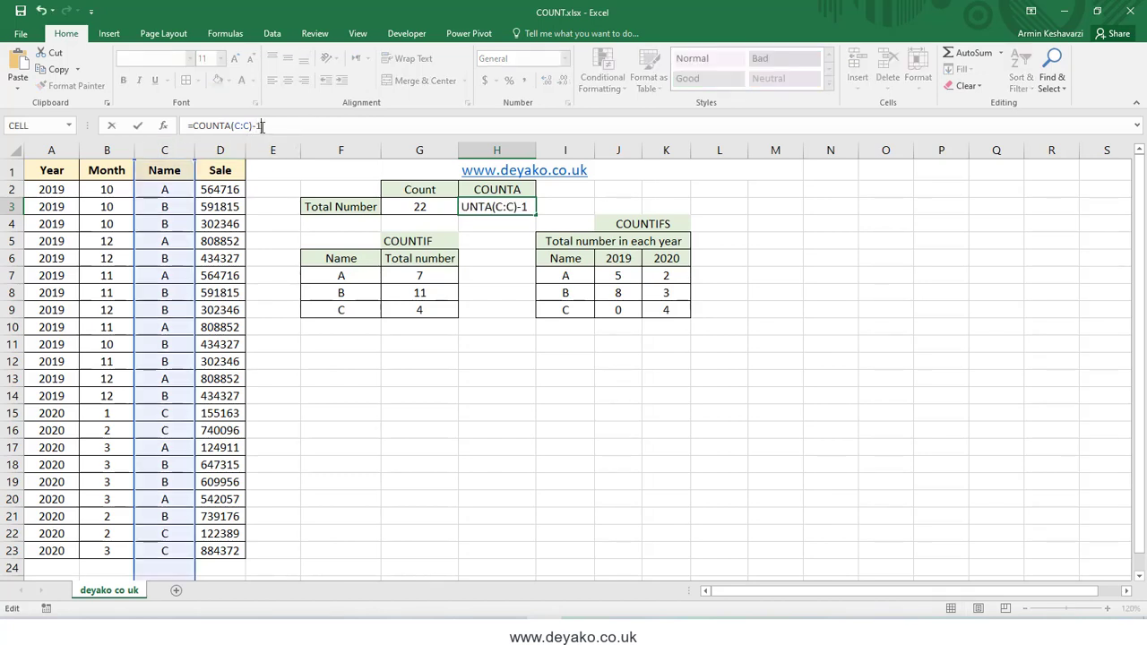
key(Return)
click(499, 208)
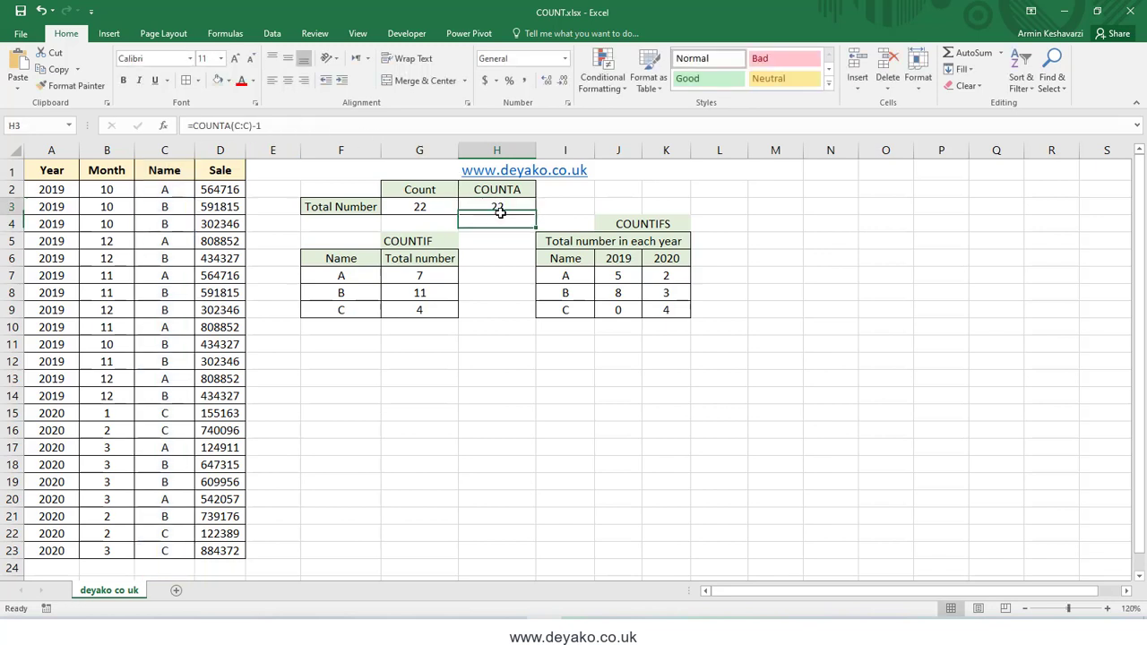
click(173, 169)
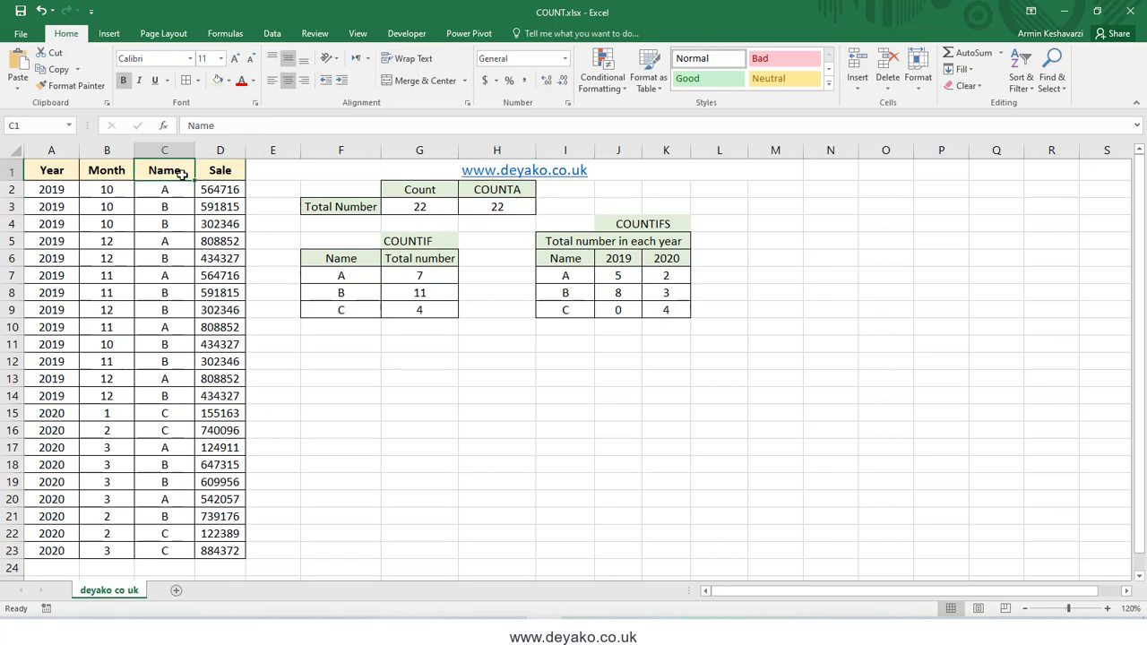
Remove the -1 from the H3 formula, restoring =COUNTA(C:C).
click(478, 209)
drag(253, 127, 274, 129)
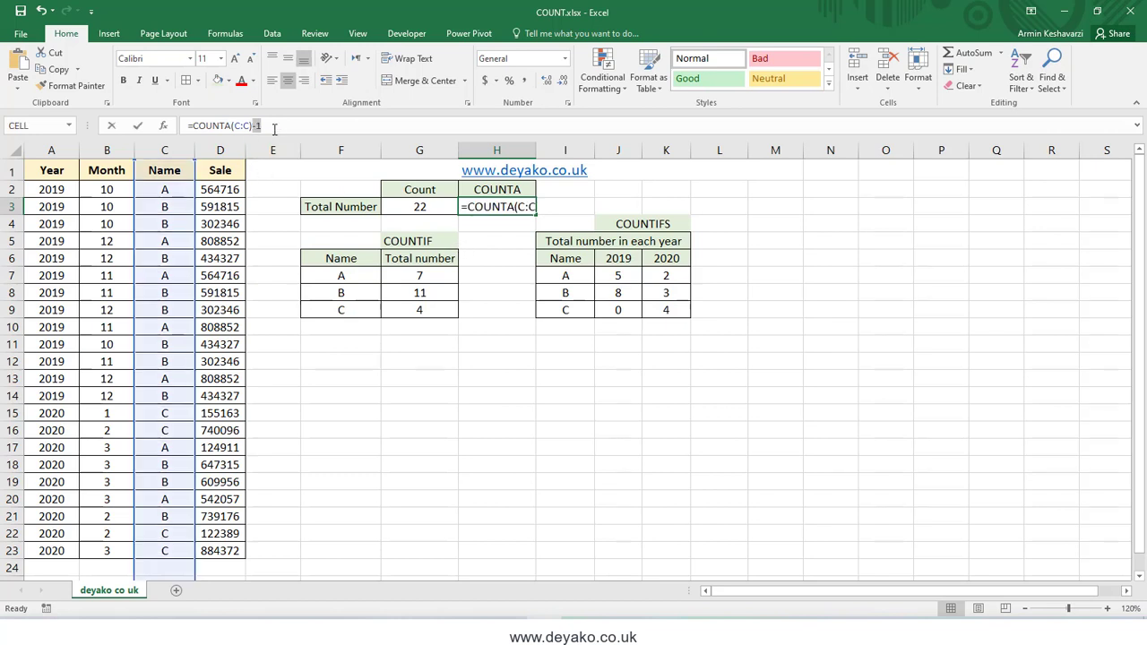
key(BackSpace)
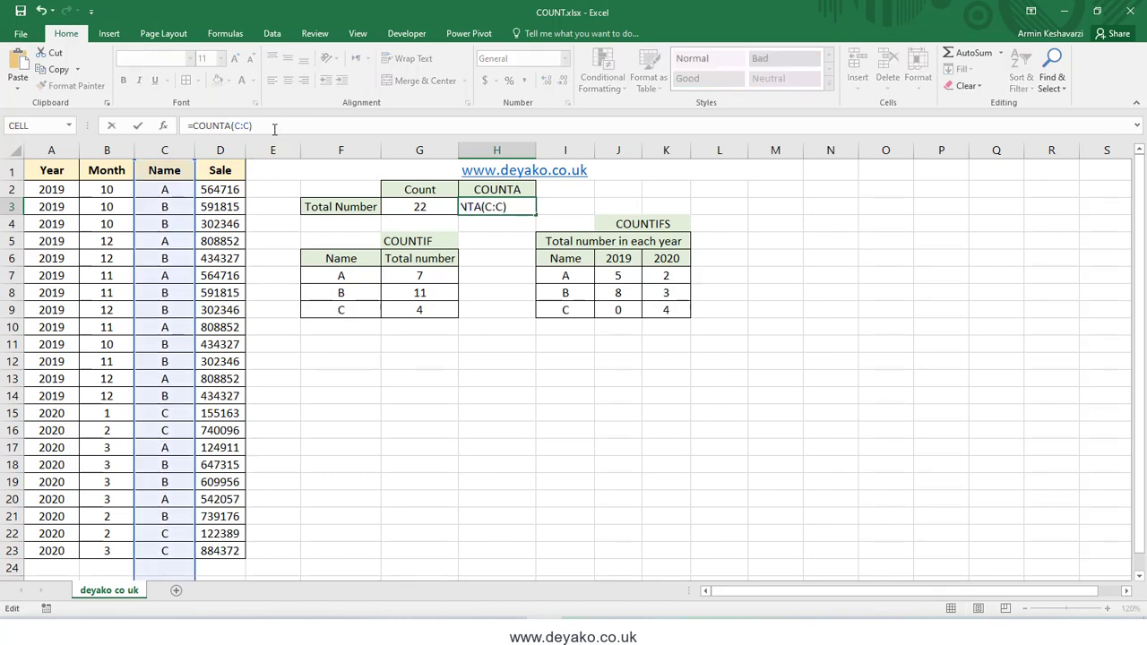
key(Return)
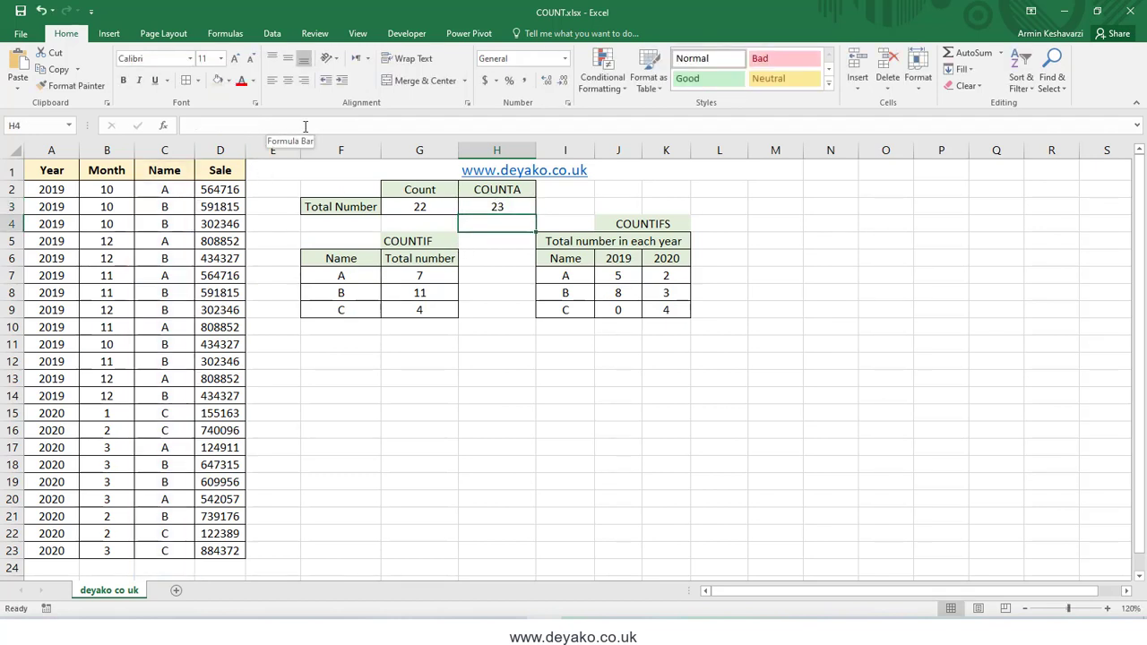
Compare the COUNTA result in H3 with the Name column's entries from the header down to row 23.
click(518, 205)
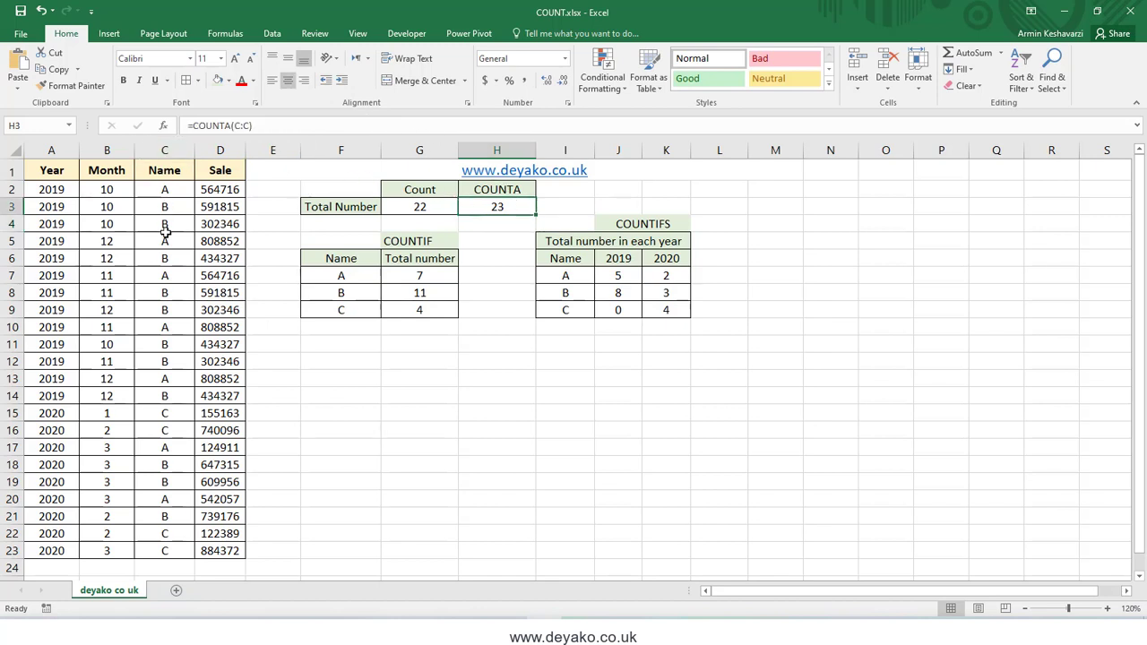
scroll(178, 407, down, 1)
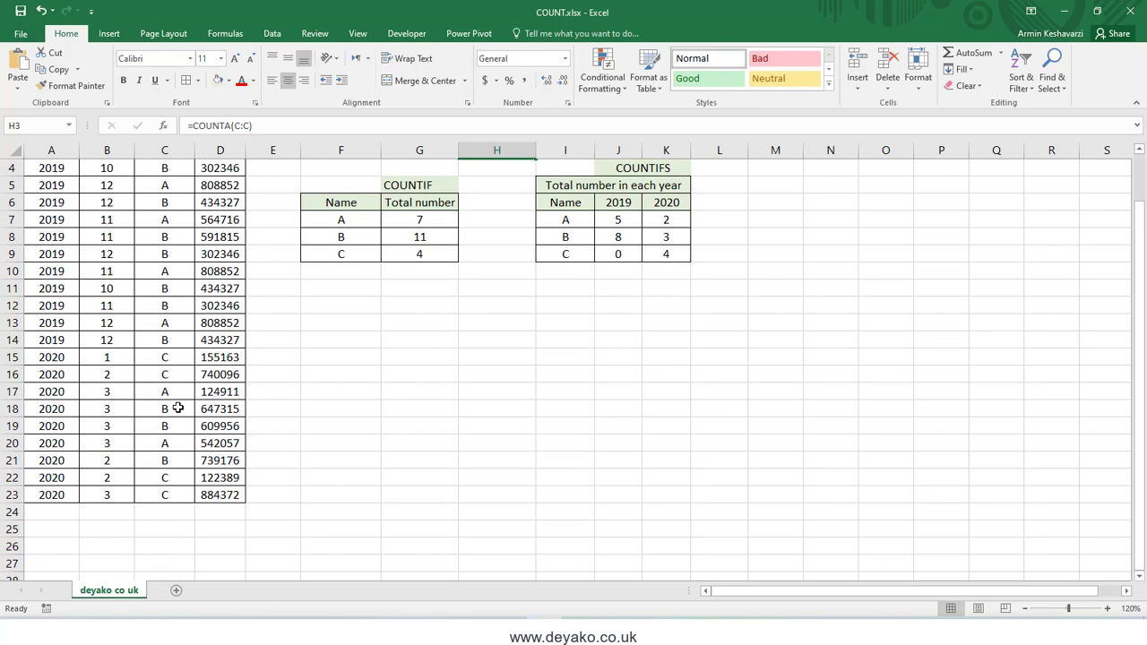
scroll(179, 408, down, 1)
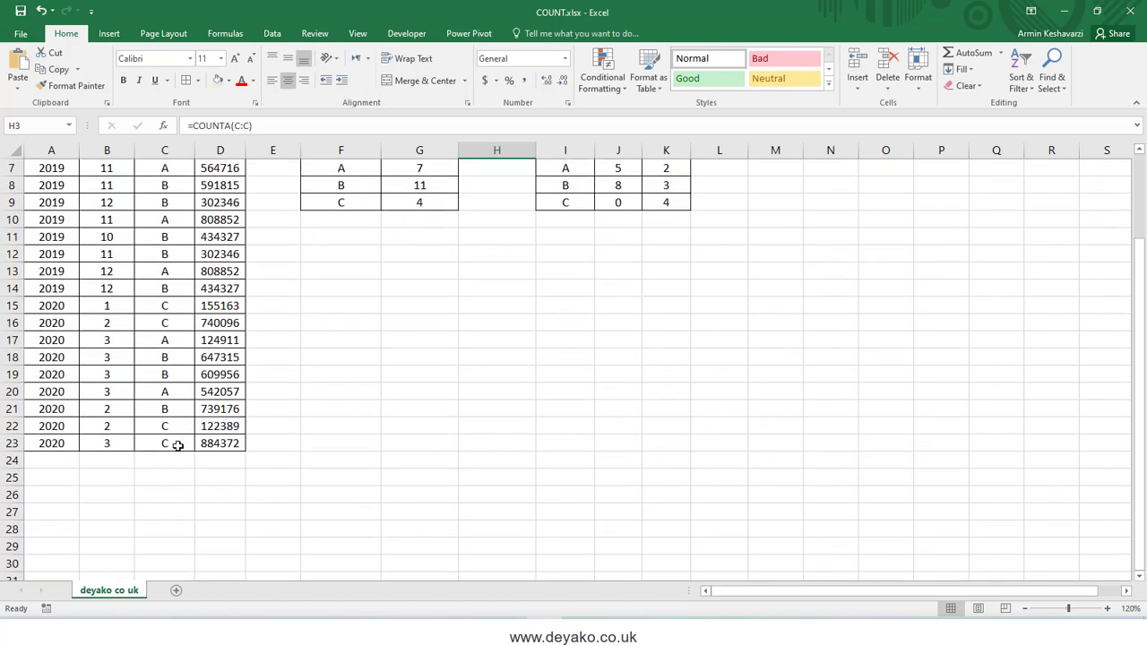
scroll(351, 421, up, 2)
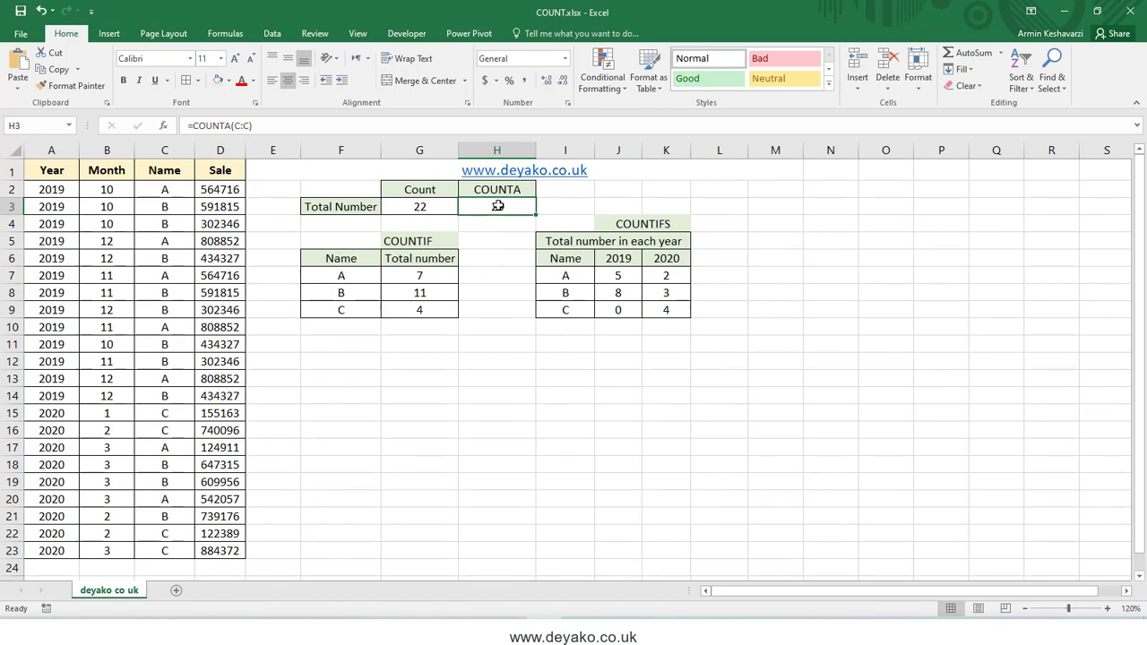
click(8, 550)
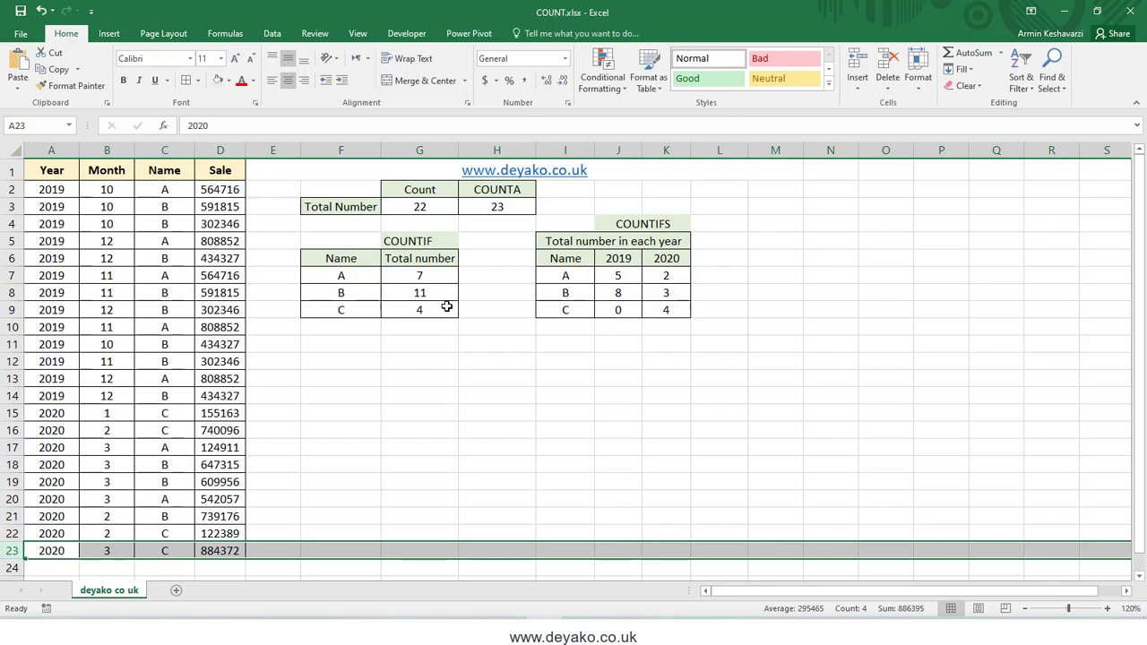
click(497, 206)
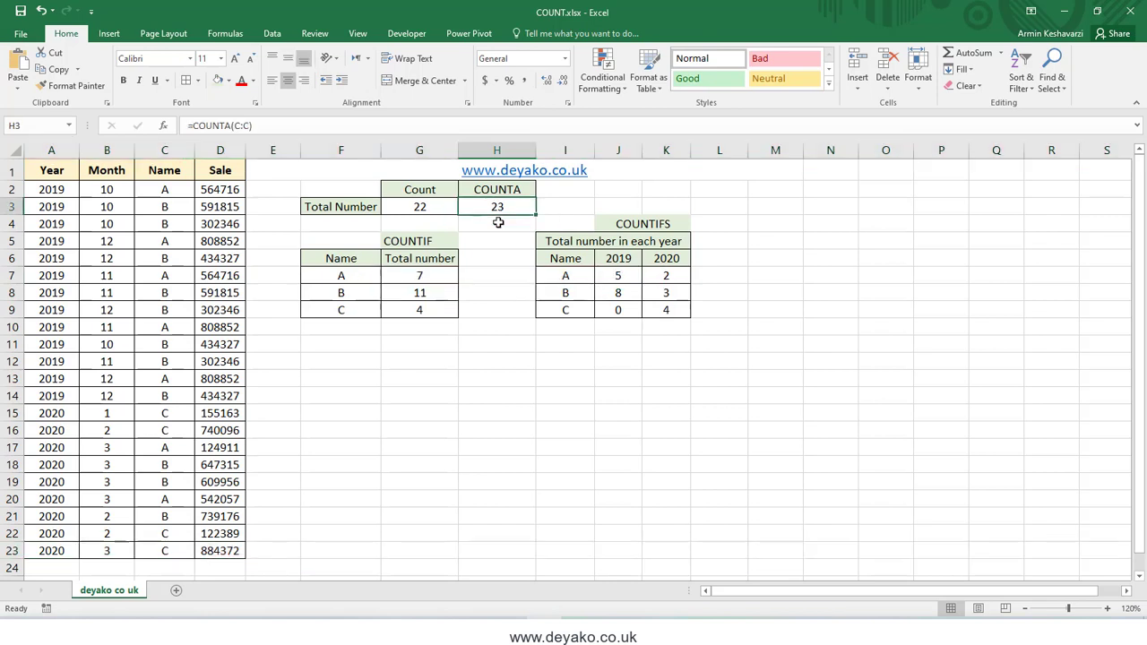
click(171, 152)
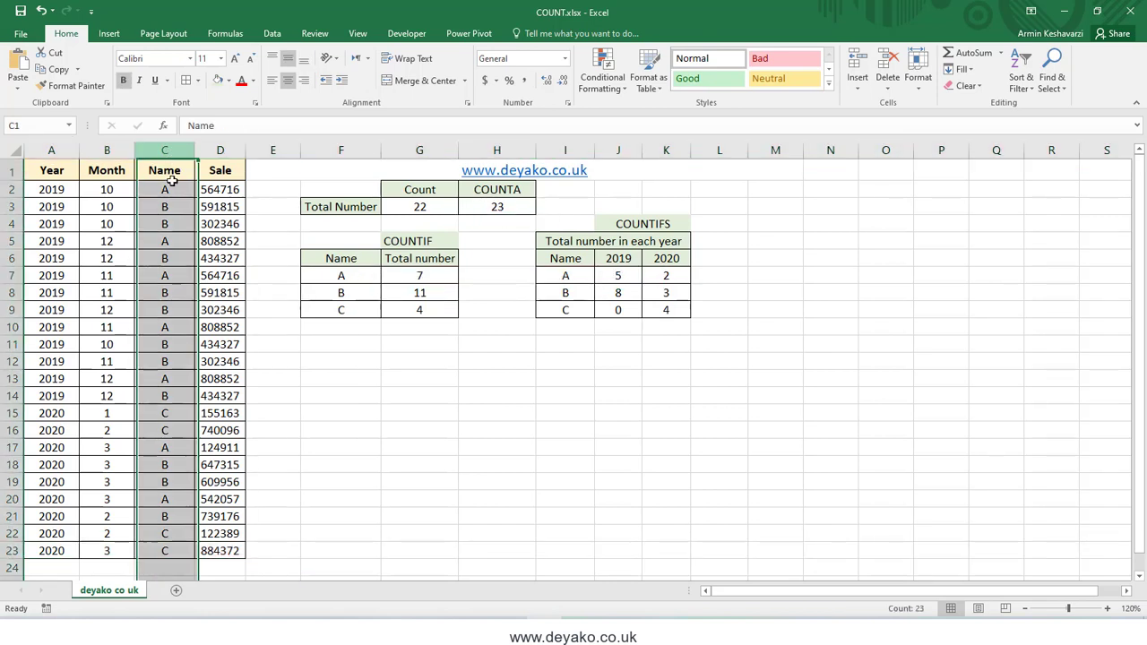
click(170, 549)
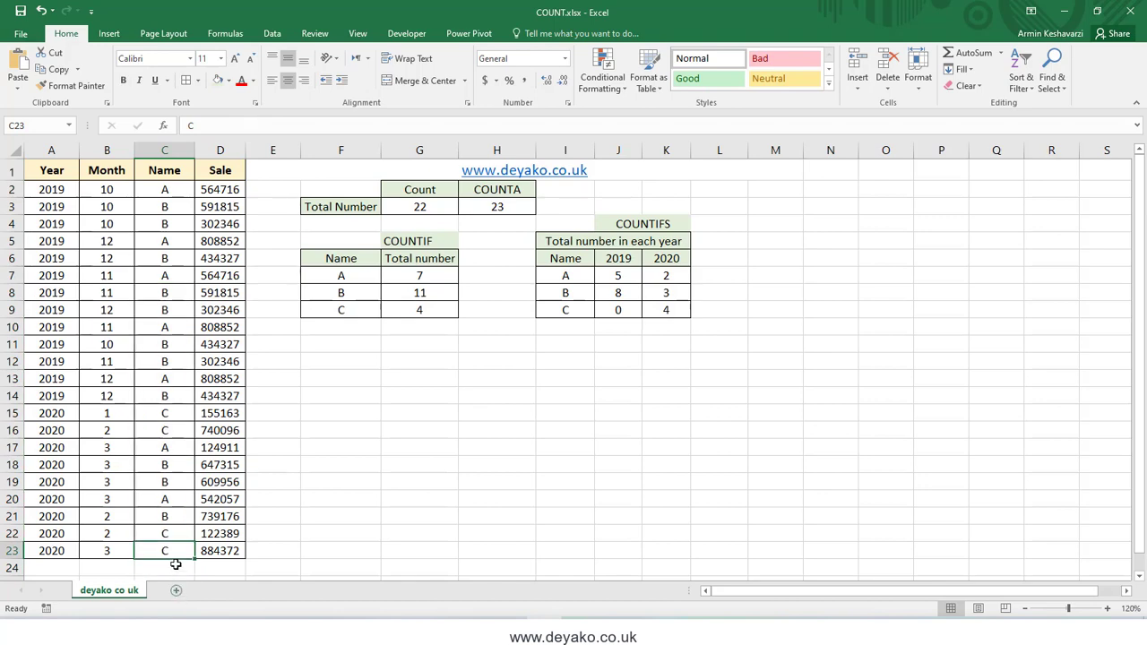
Enter the word text in C24 below the Name data and check the COUNTA cell H3.
scroll(176, 564, down, 1)
click(173, 515)
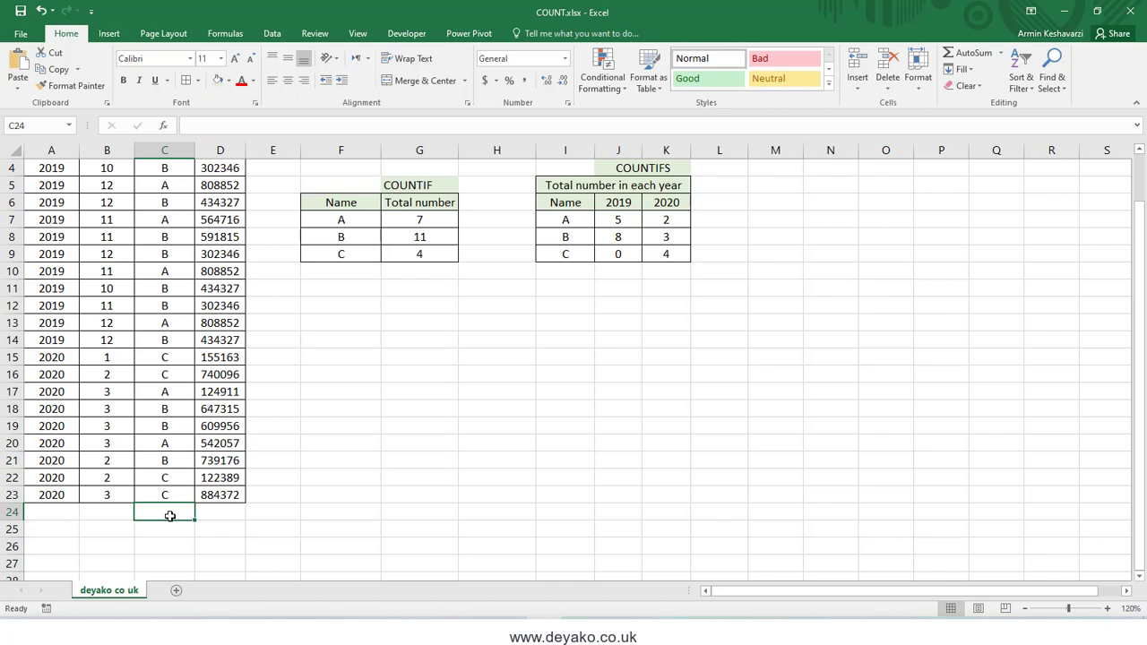
text(tex)
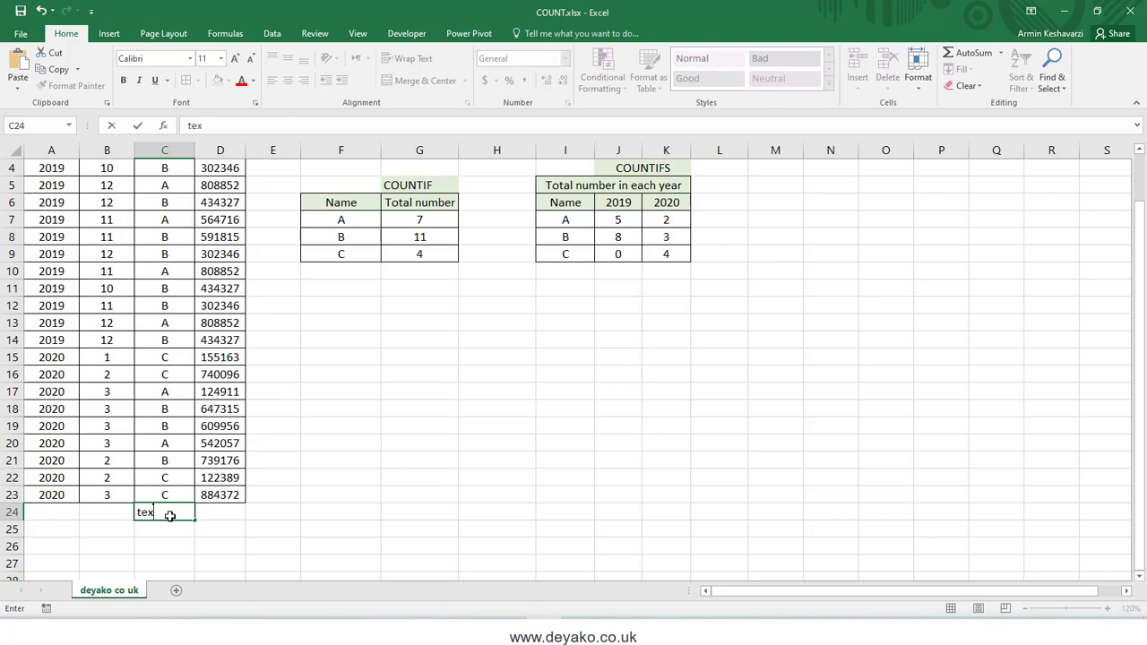
text(t)
key(Return)
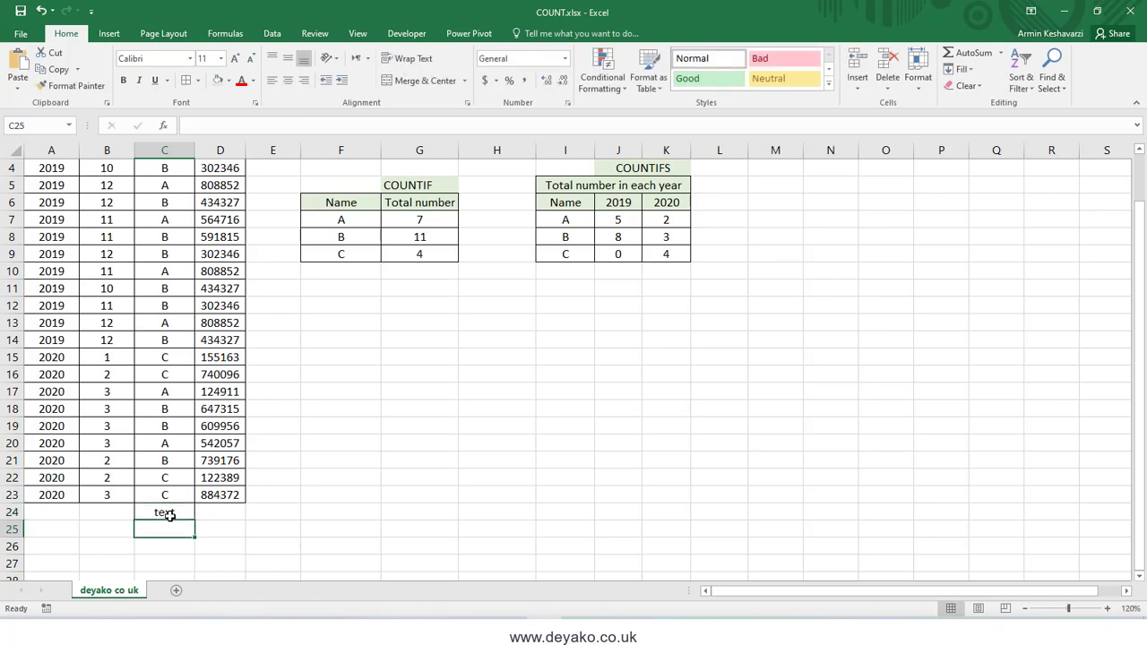
scroll(518, 452, up, 1)
scroll(518, 453, up, 1)
click(519, 213)
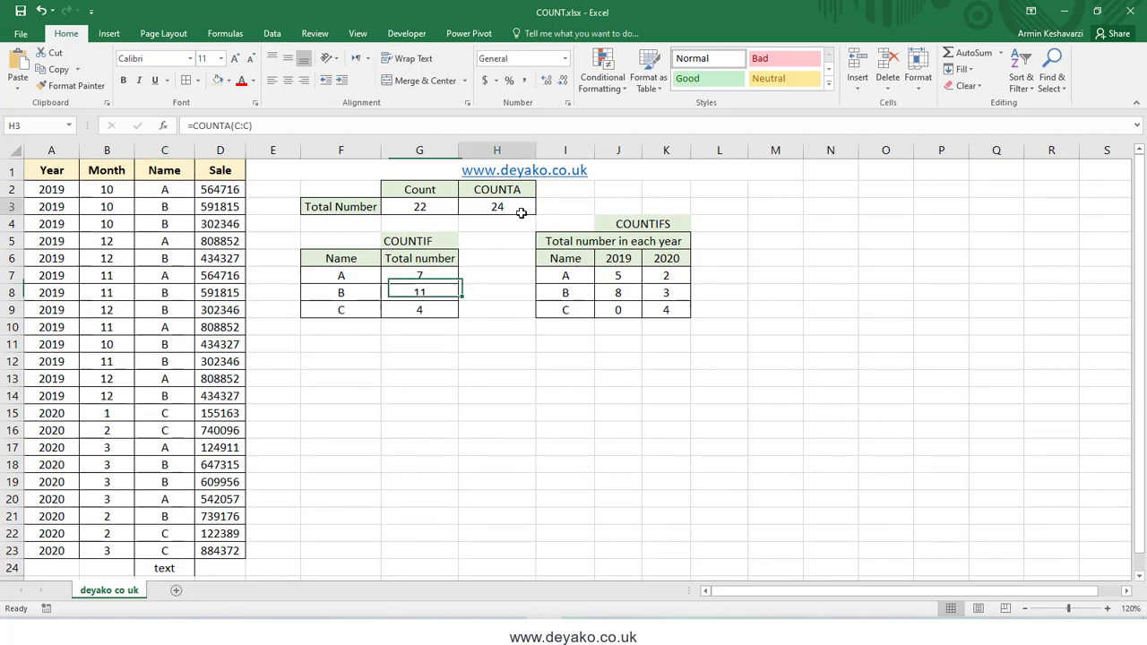
Enter the number 123 in C25 below the text entry and check the COUNTA result in H3.
scroll(448, 333, down, 2)
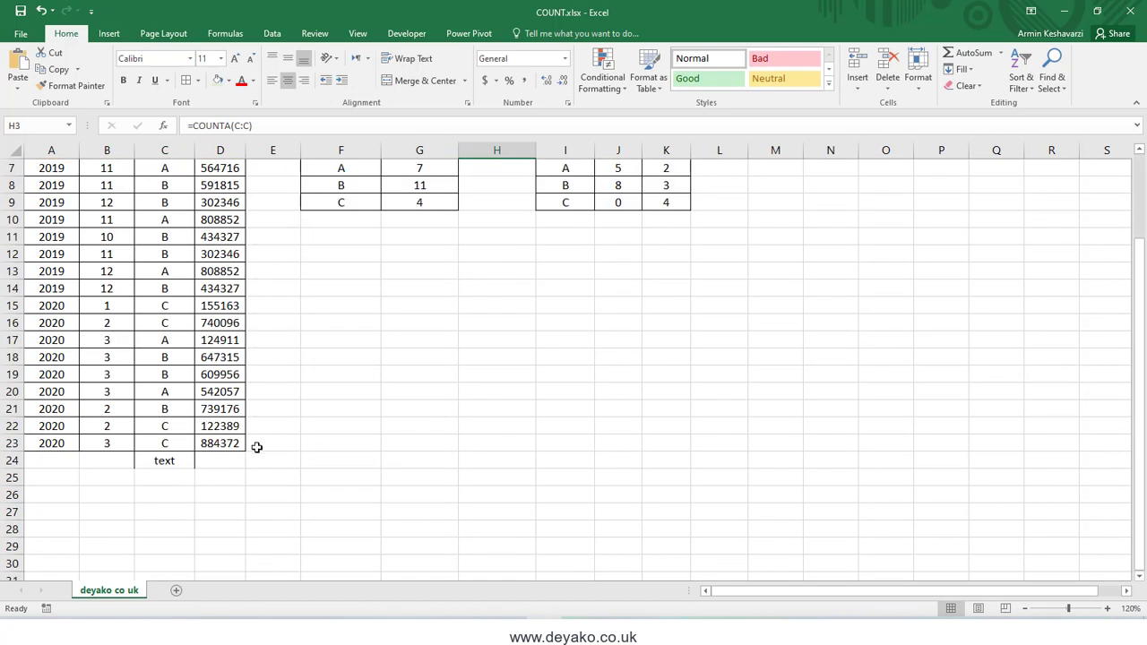
click(145, 479)
text(123)
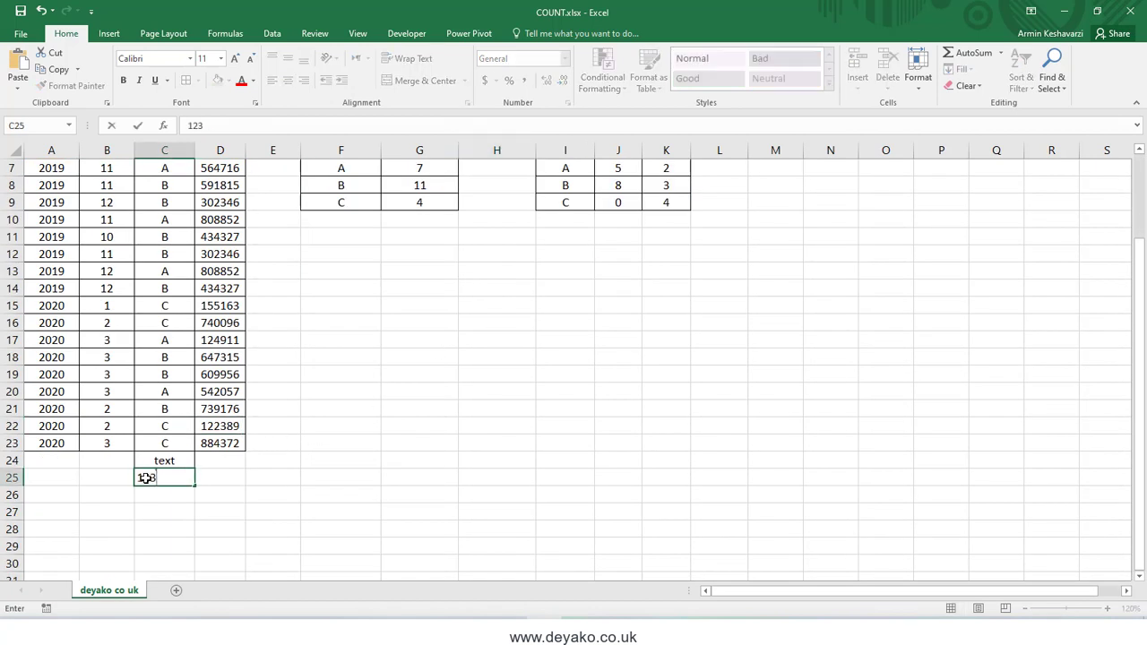
key(Return)
click(145, 478)
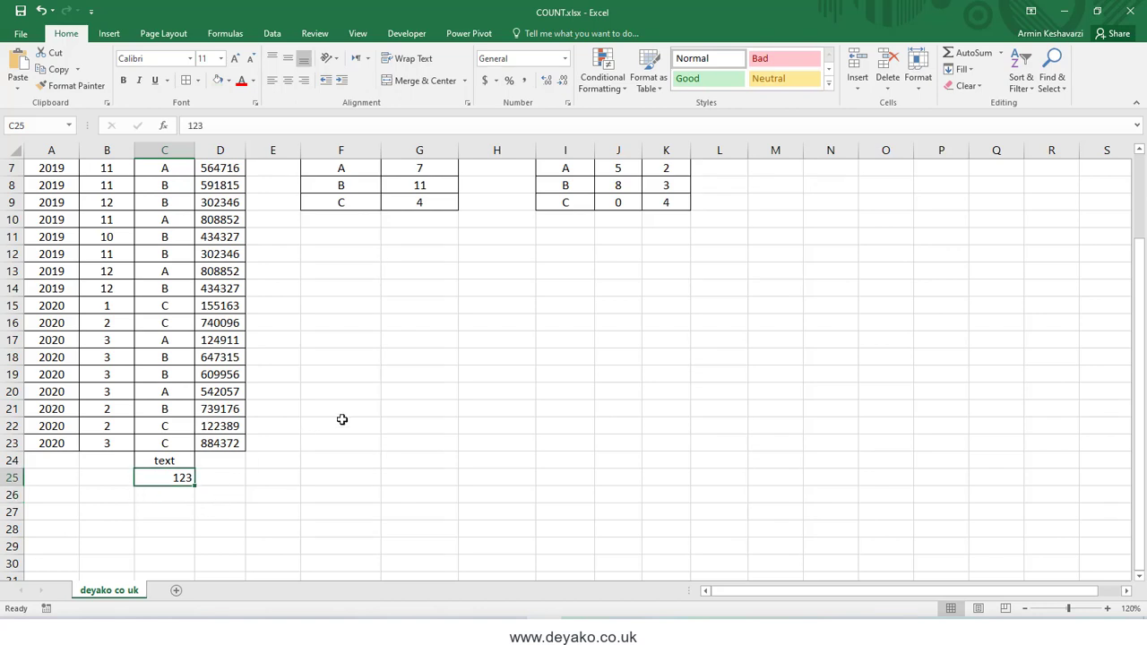
scroll(340, 418, up, 2)
click(494, 208)
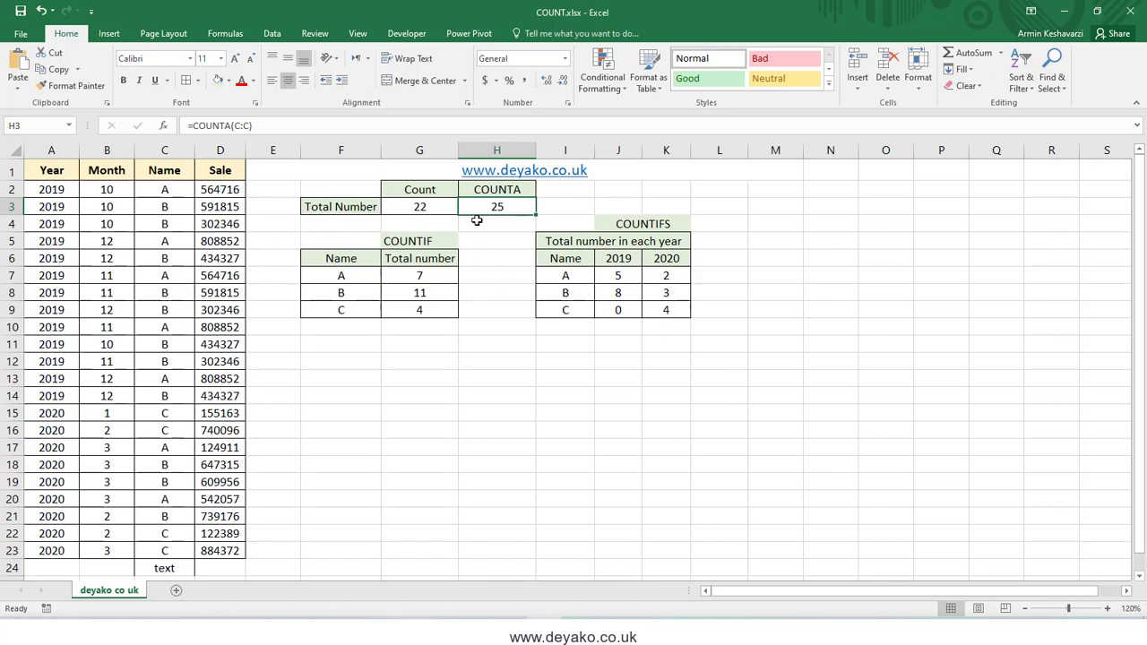
Delete the test entries in C24:C25 below the Name data.
scroll(498, 223, down, 2)
drag(164, 460, 164, 475)
key(Delete)
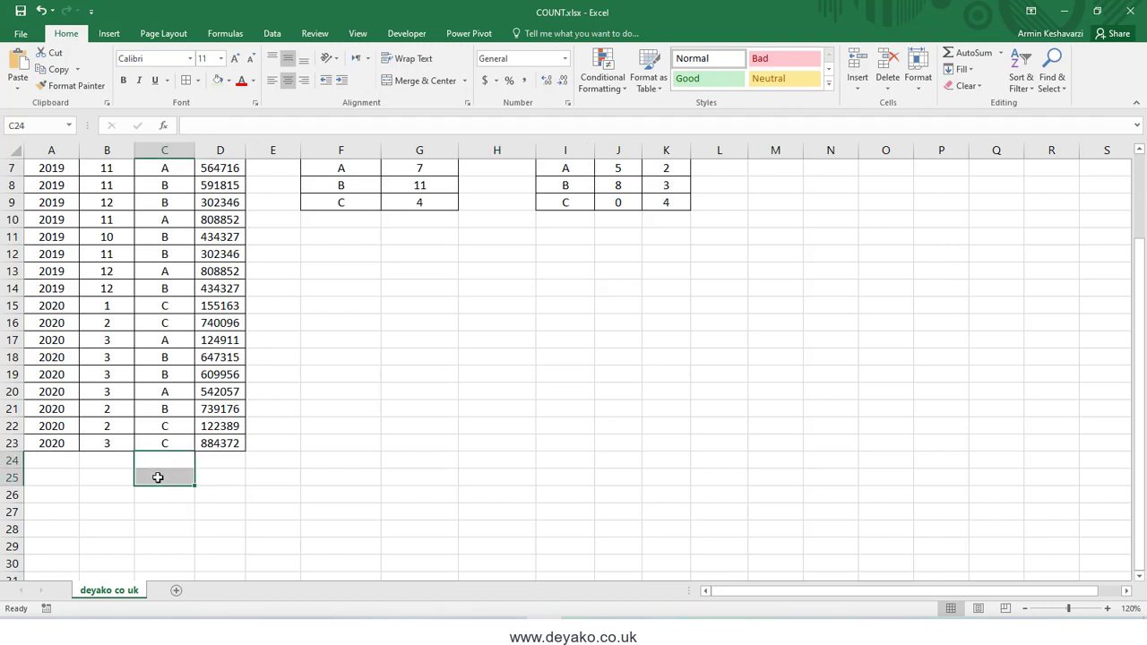
click(326, 439)
scroll(300, 343, up, 2)
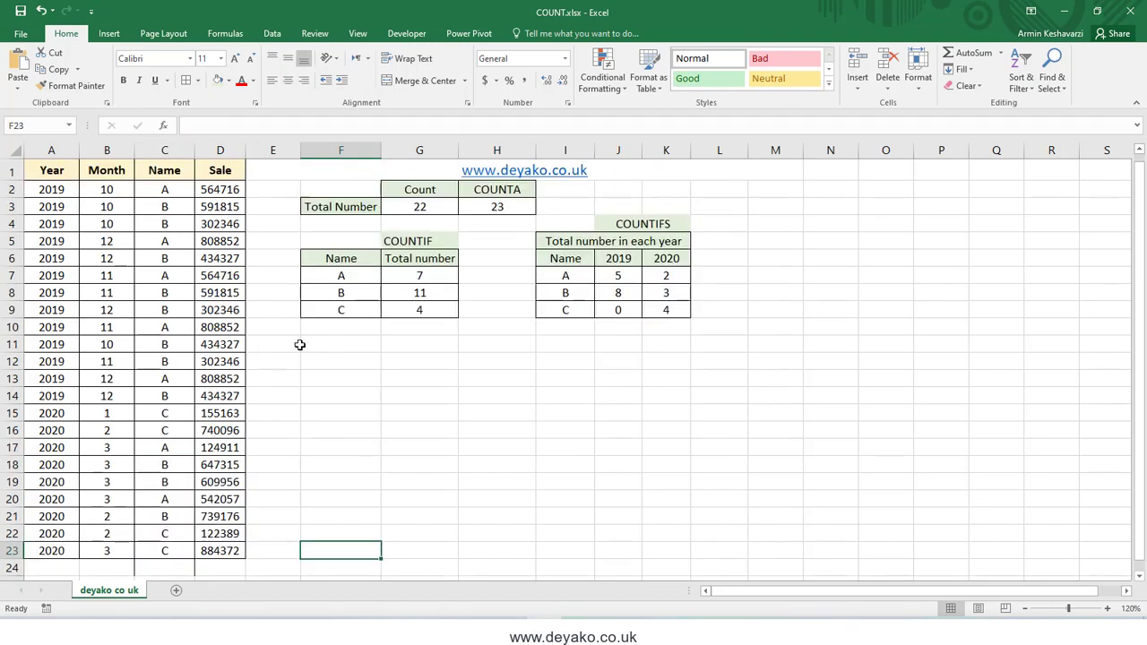
Change the H3 formula to =COUNTA(C:C)-1 and compare it with the names in C2:C23 and the COUNT result.
click(514, 207)
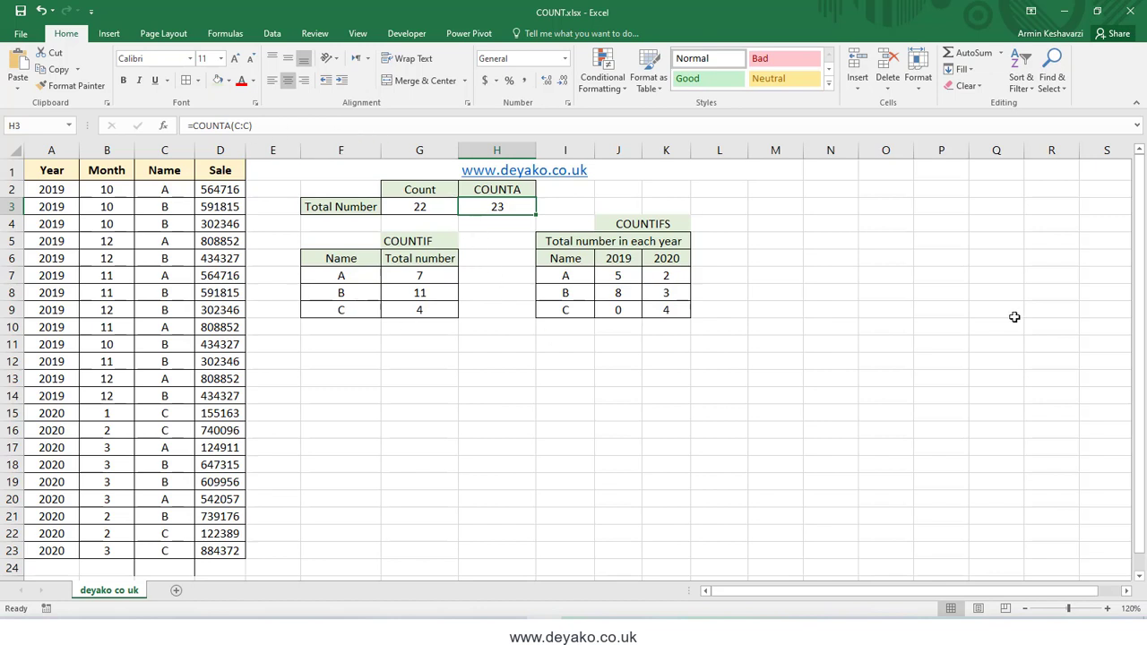
click(280, 125)
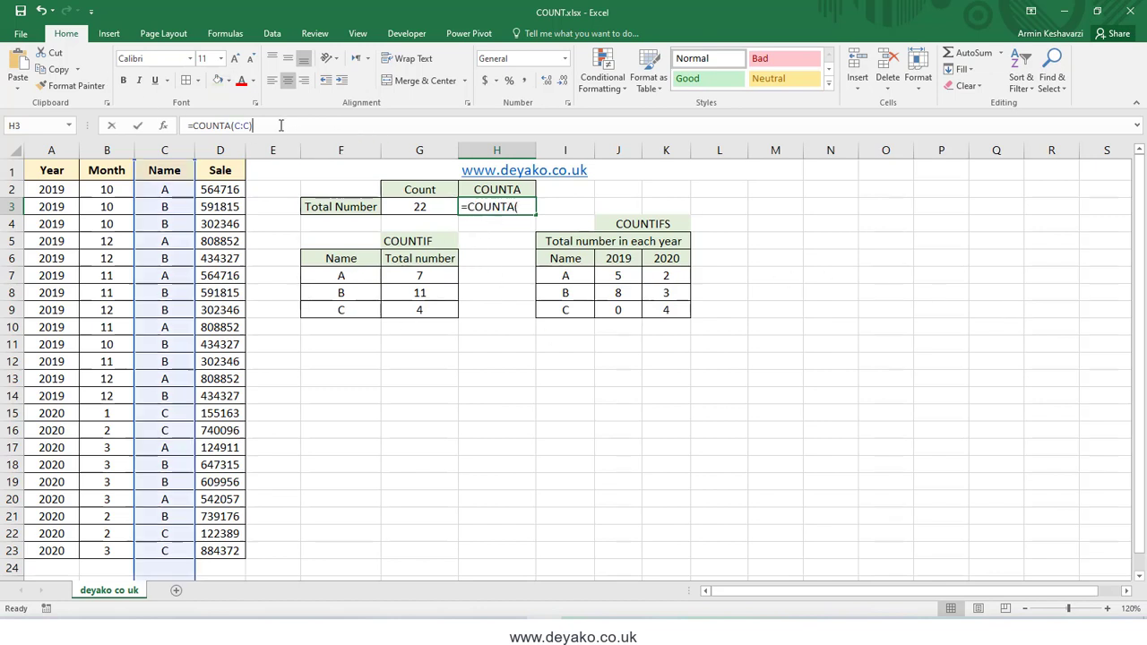
key(Return)
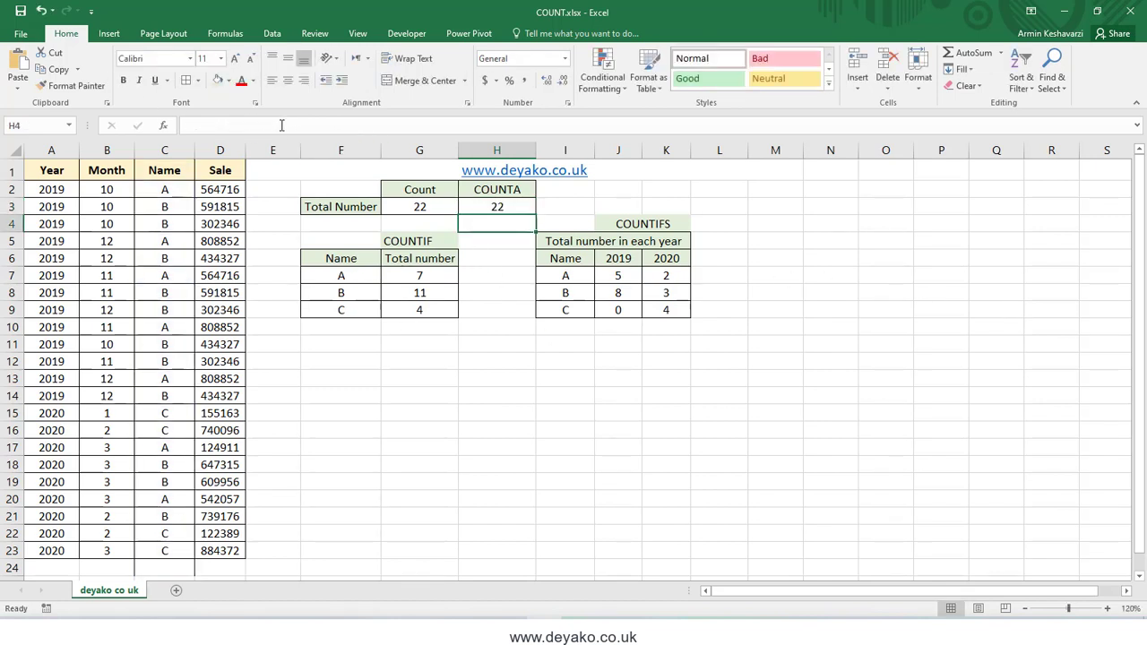
drag(173, 188, 174, 549)
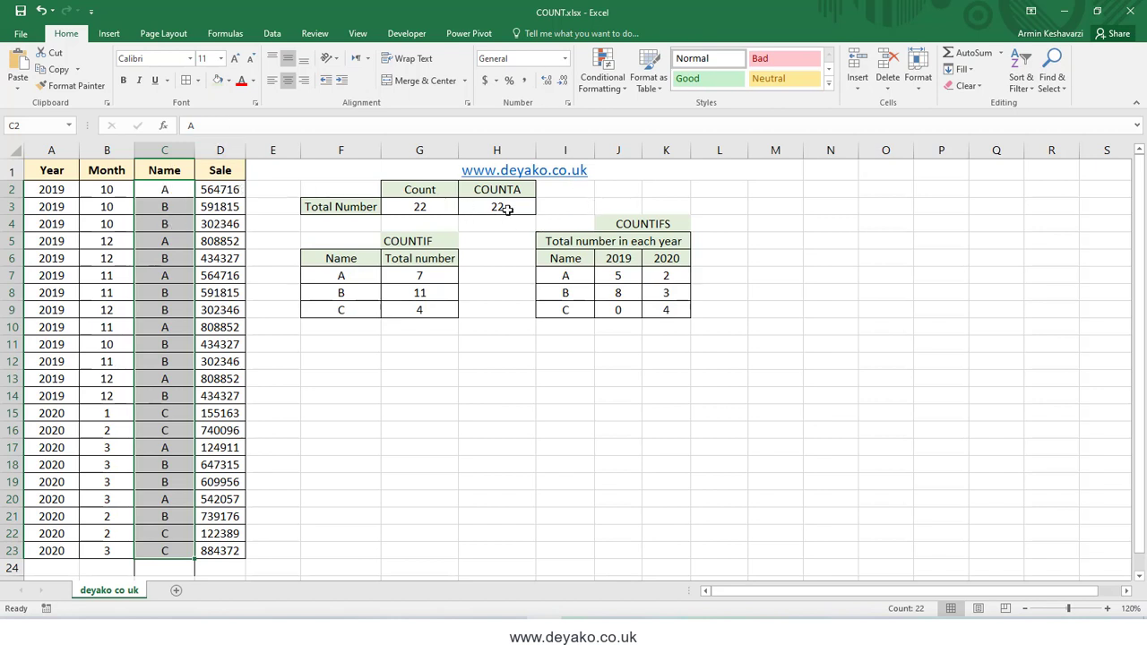
drag(430, 207, 573, 208)
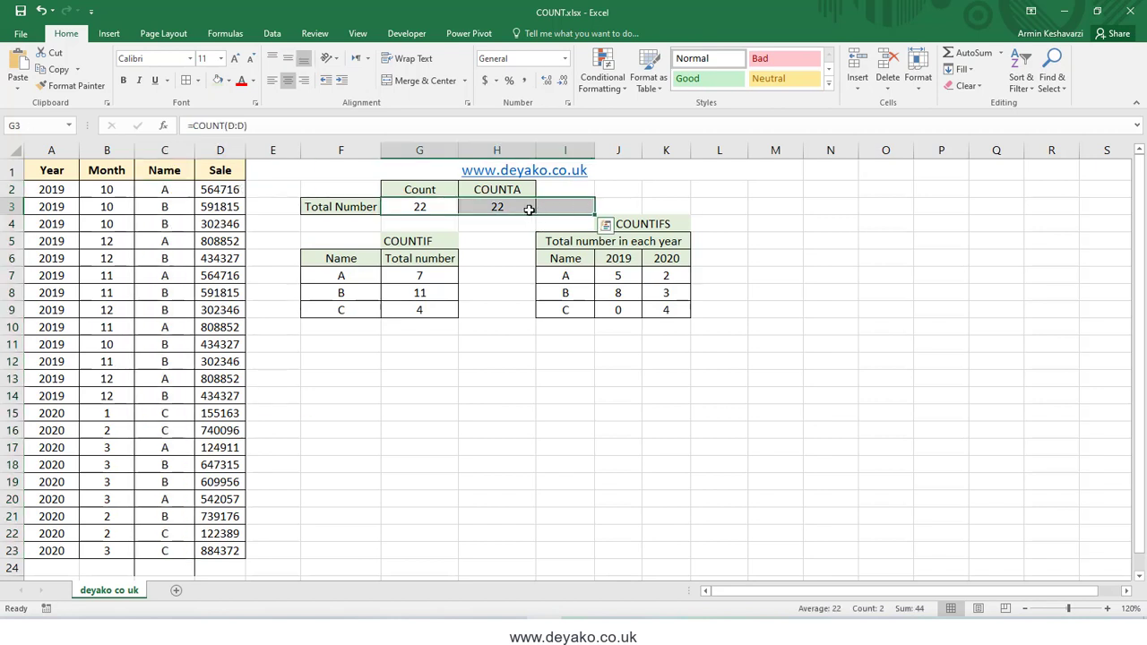
Examine the COUNTIF and COUNTIFS table headings and the COUNTIF formula for name A in G7.
click(426, 279)
click(421, 240)
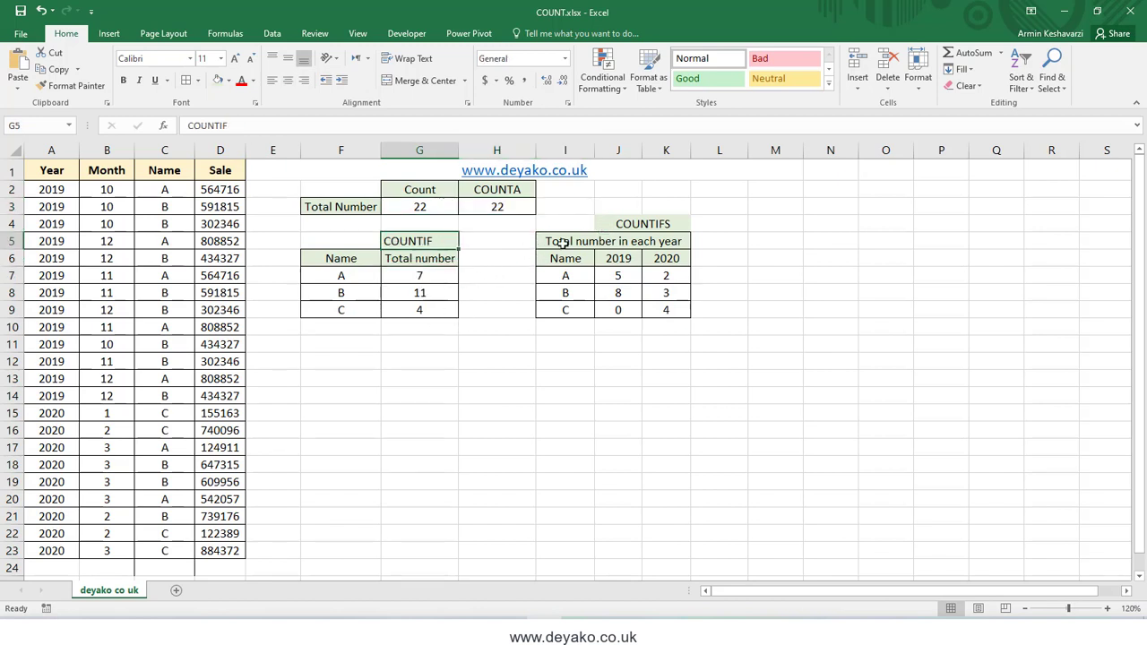
click(654, 223)
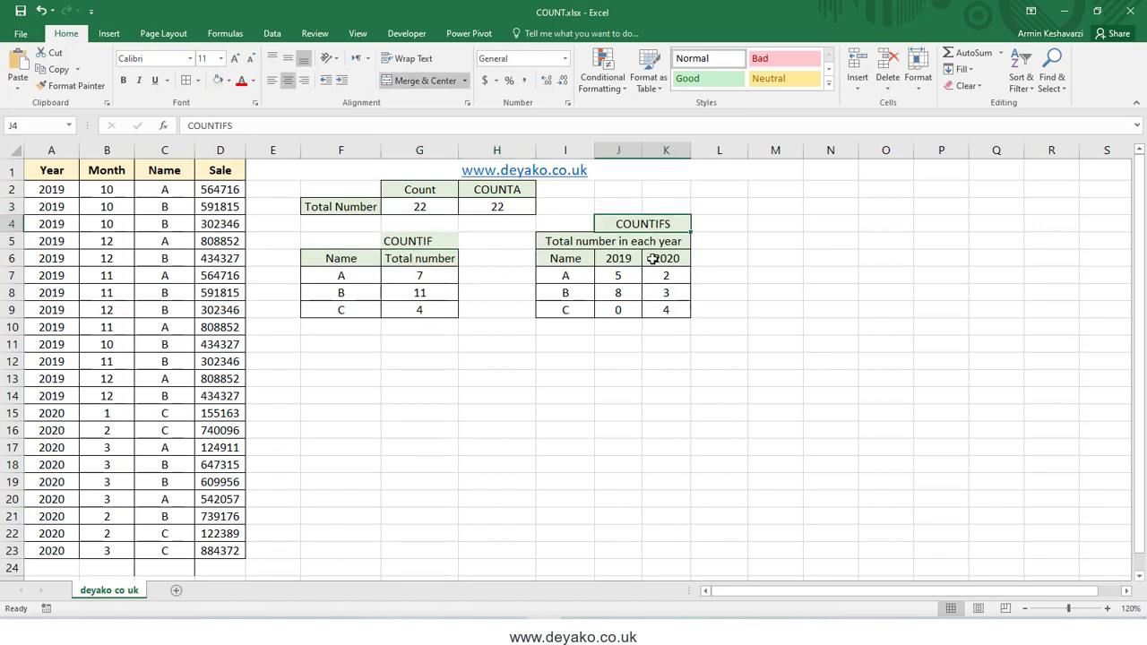
click(439, 245)
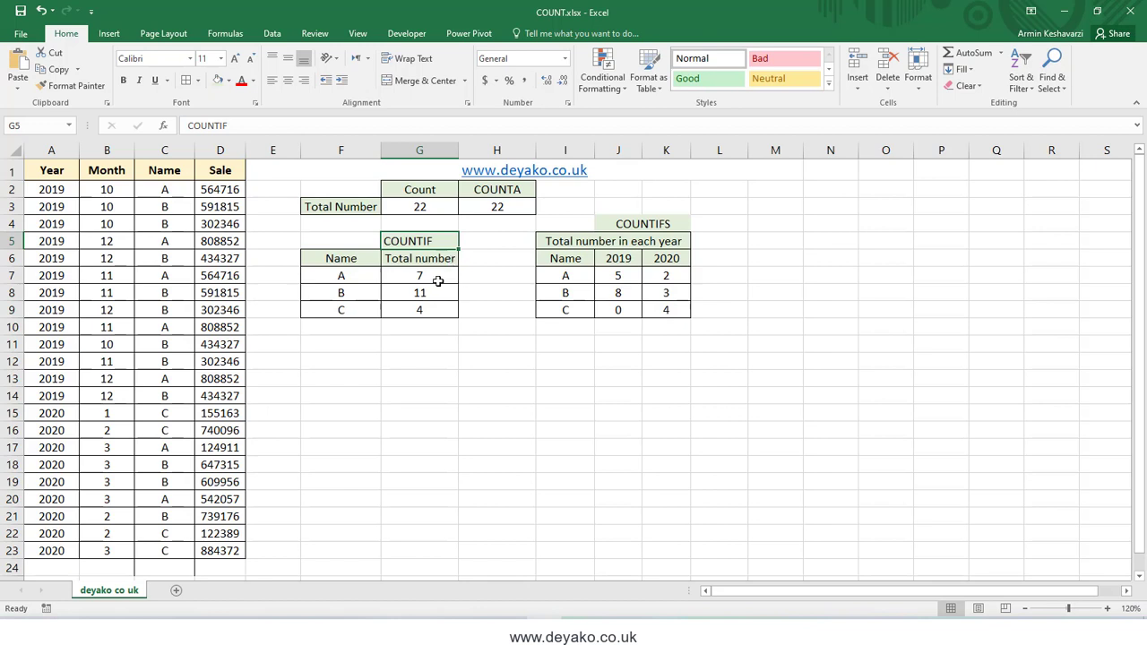
click(440, 279)
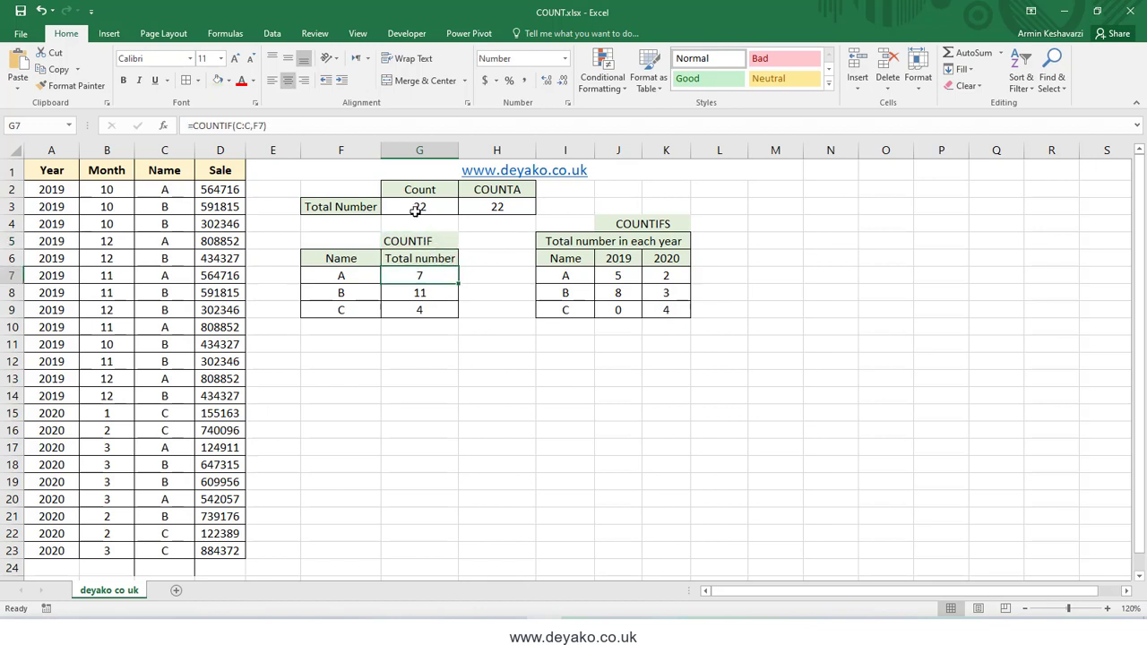
Re-enter the G7 formula as =COUNTIF(C:C,"A") using the function arguments for range and criteria.
text(=cou)
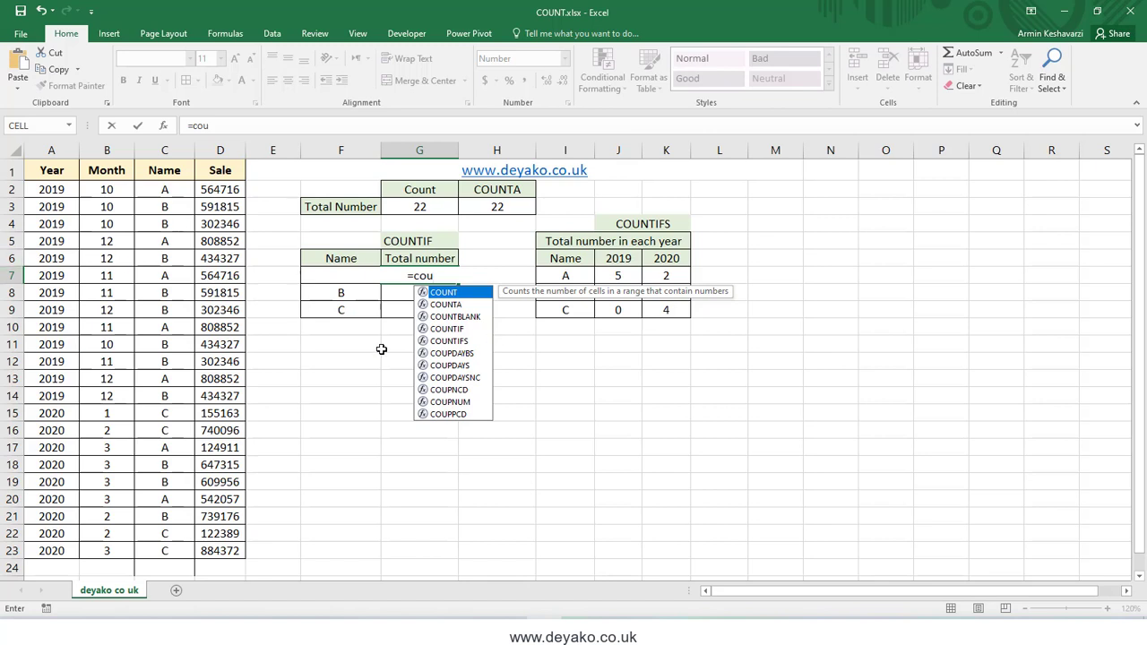
double_click(439, 329)
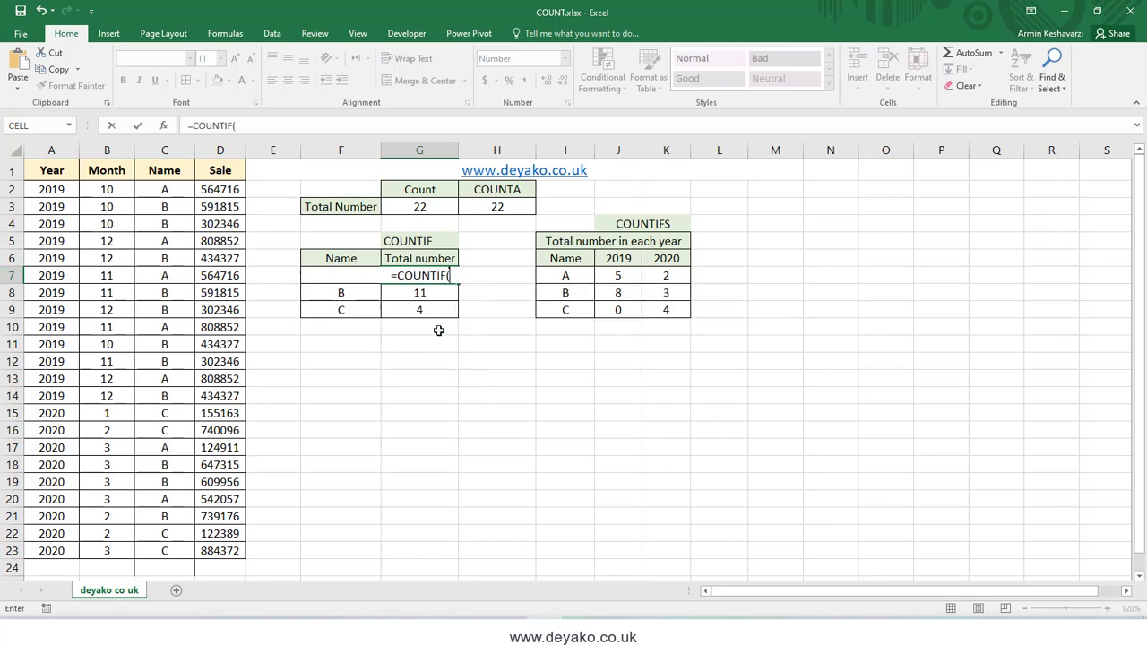
click(167, 126)
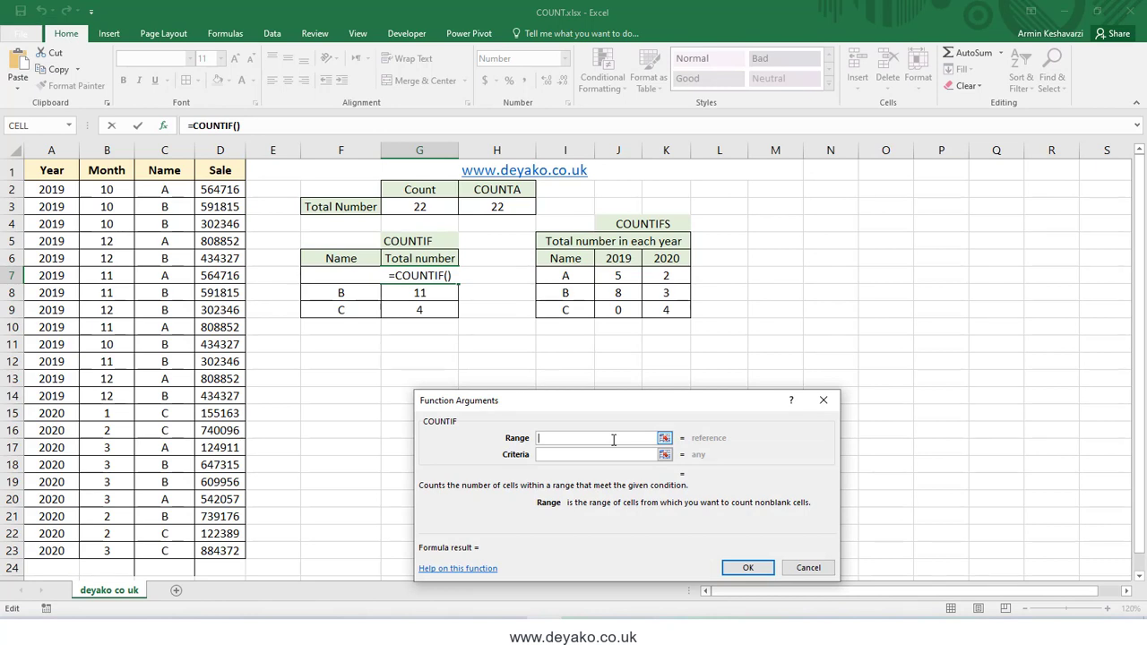
click(164, 149)
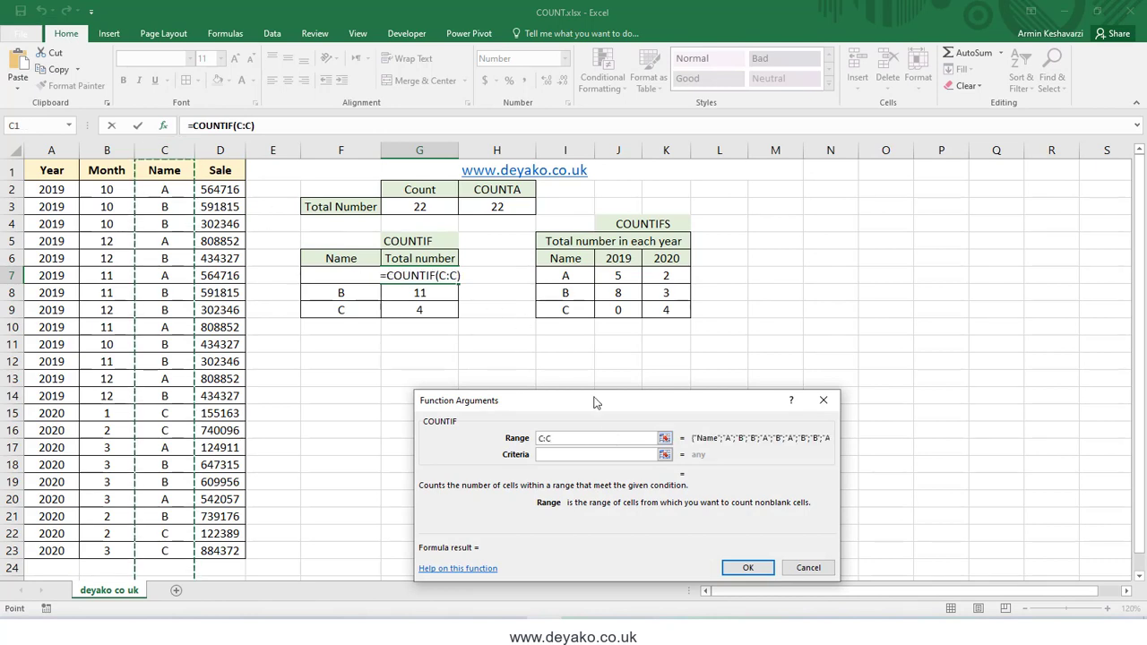
click(565, 452)
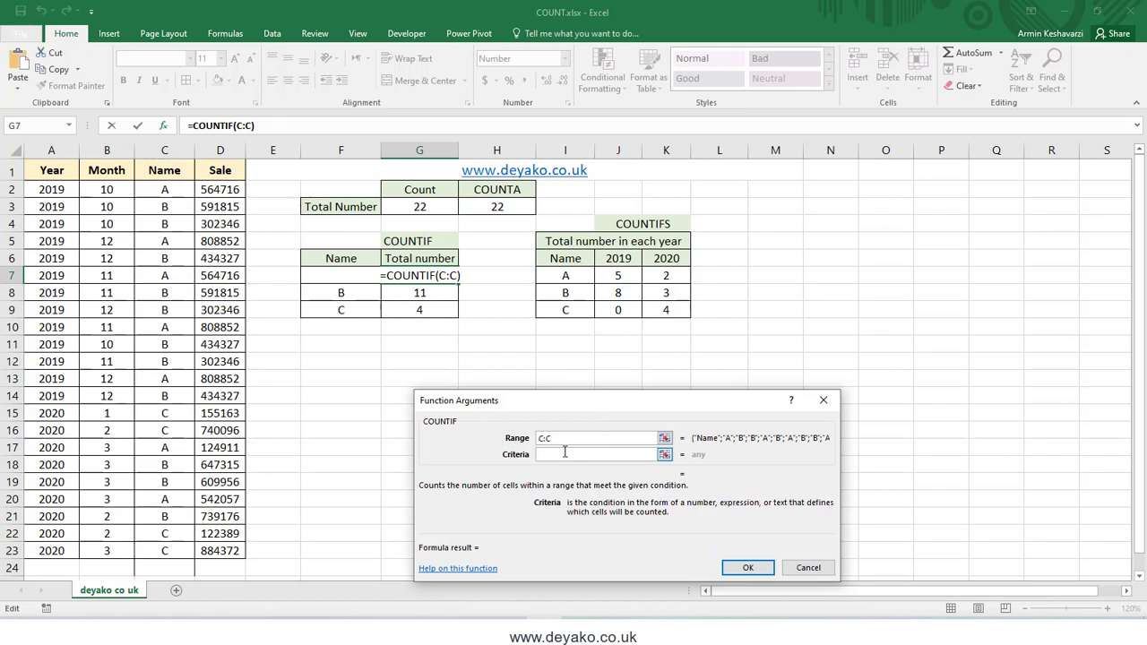
text(A)
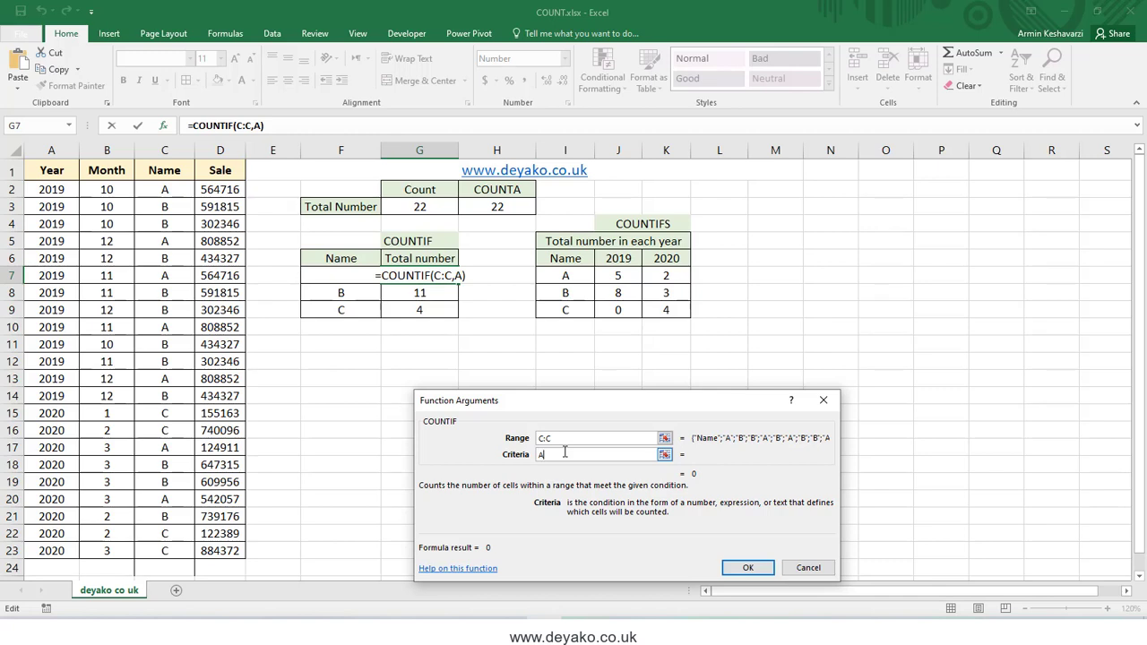
key(BackSpace)
text("A)
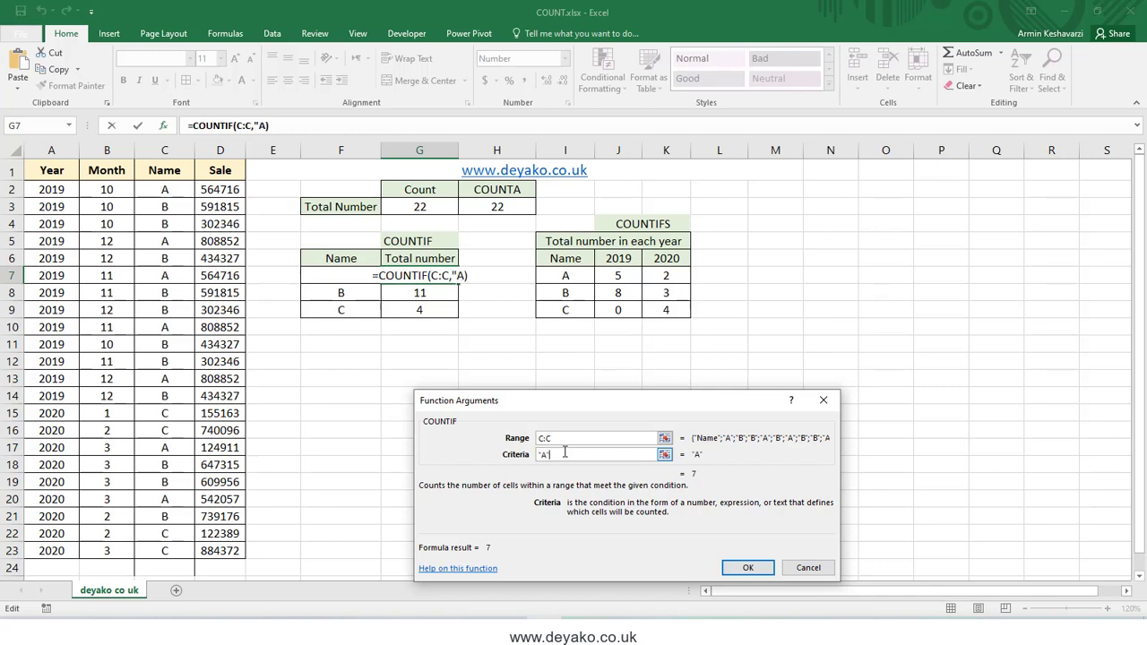
text(")
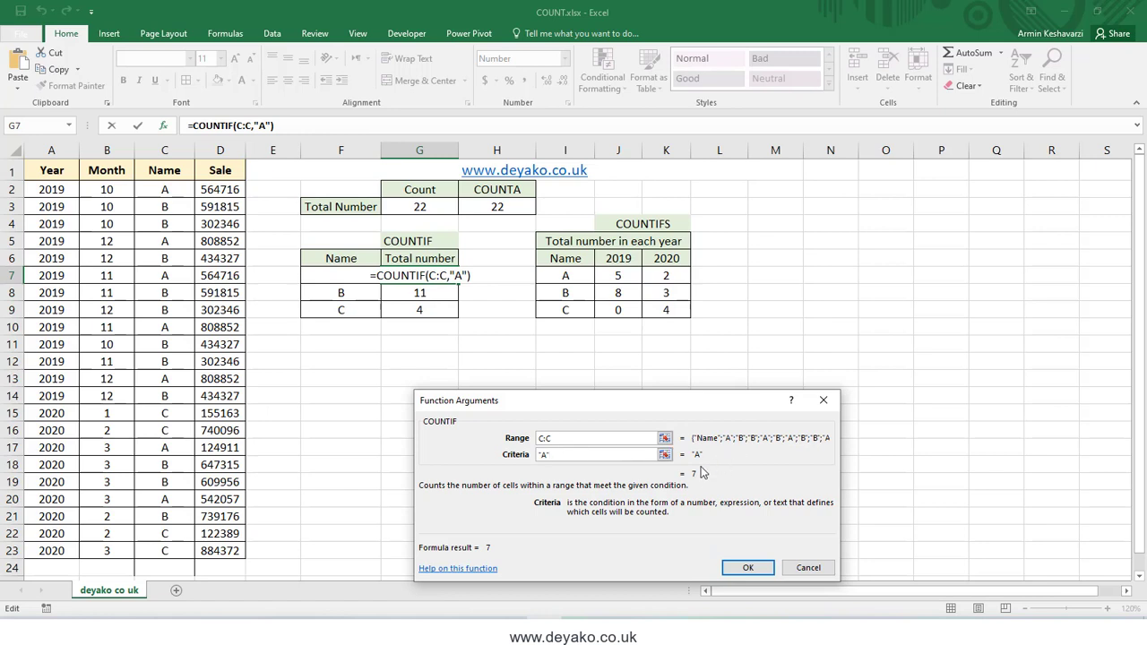
click(742, 566)
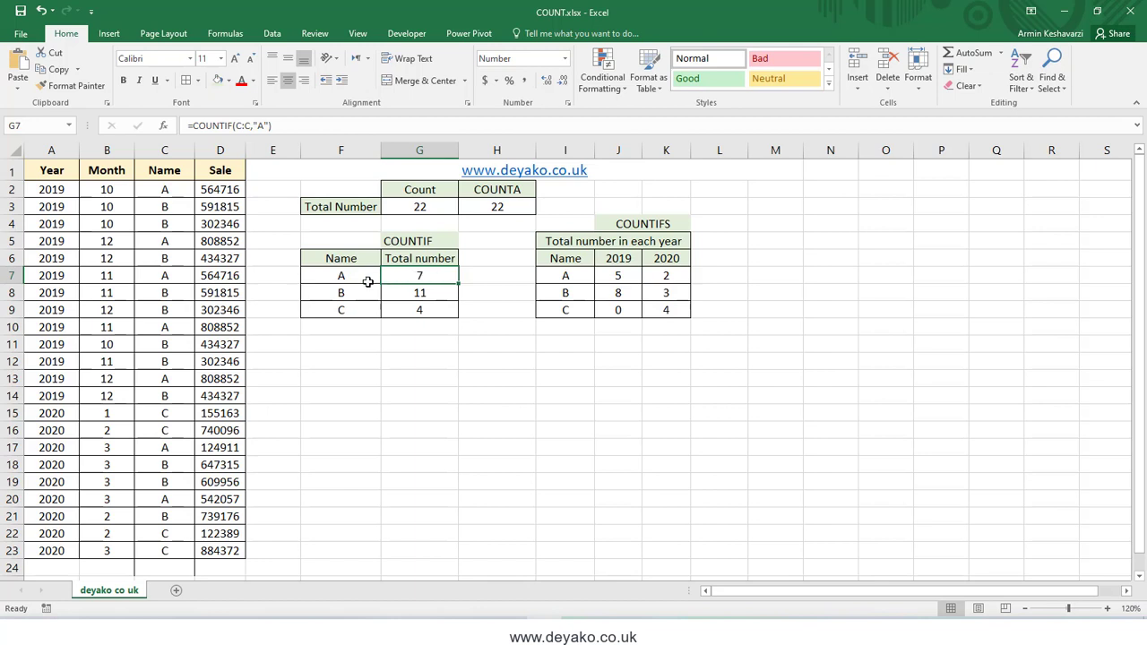
Replace the "A" criterion in the G7 COUNTIF formula with a reference to cell F7 and review that reference.
click(256, 125)
drag(255, 126, 267, 126)
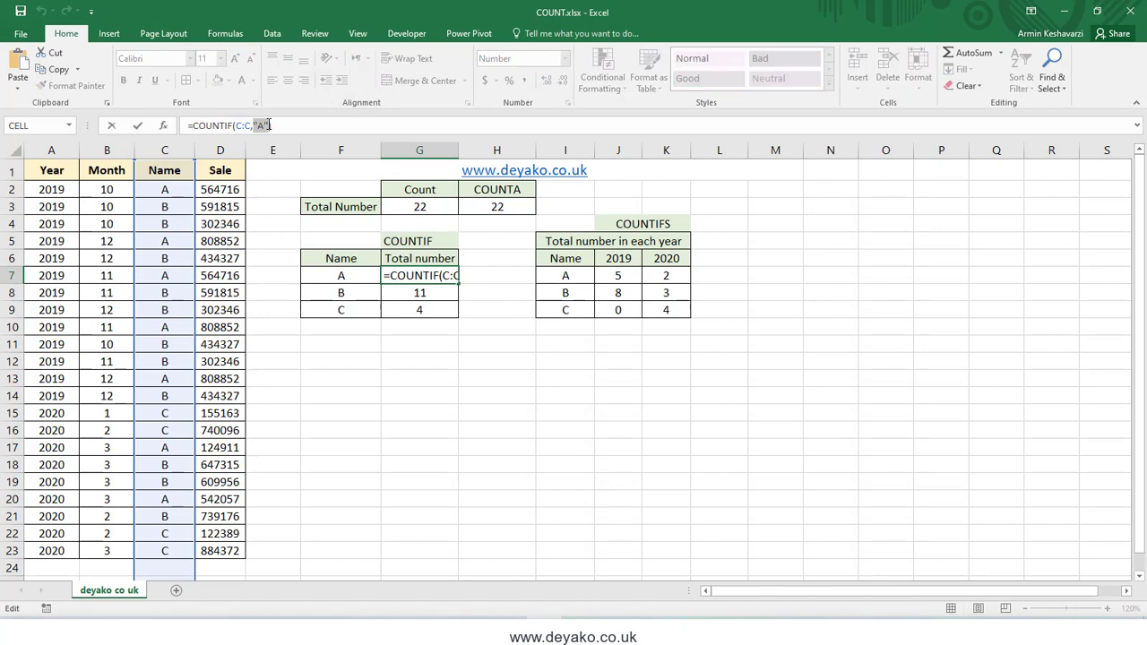
key(BackSpace)
click(345, 272)
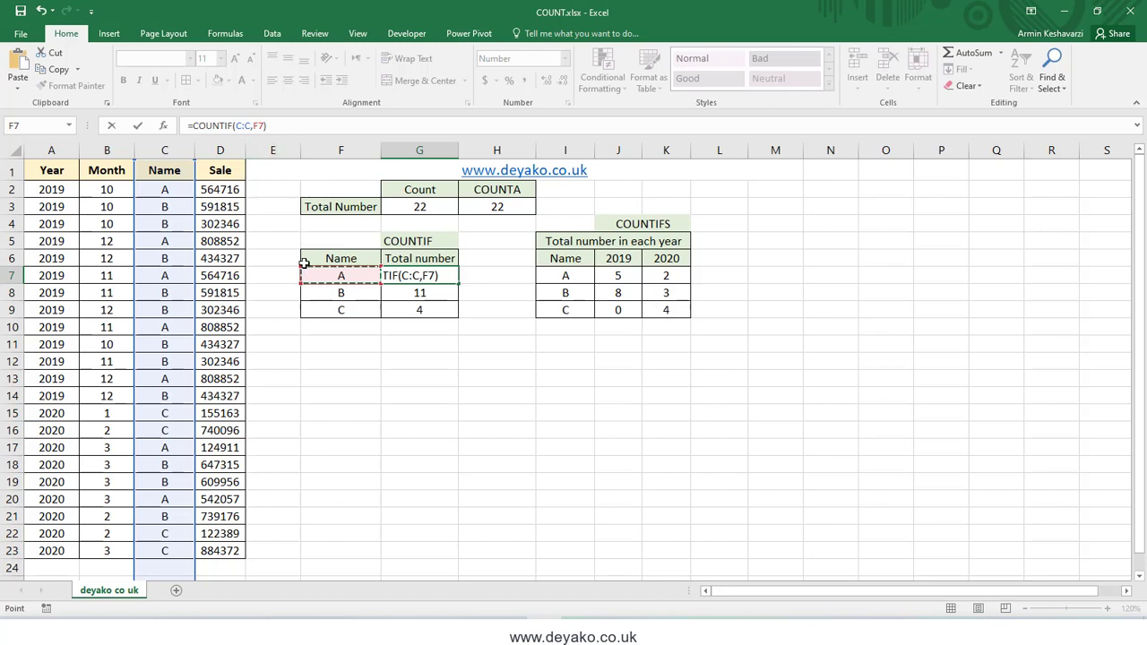
key(Return)
click(413, 275)
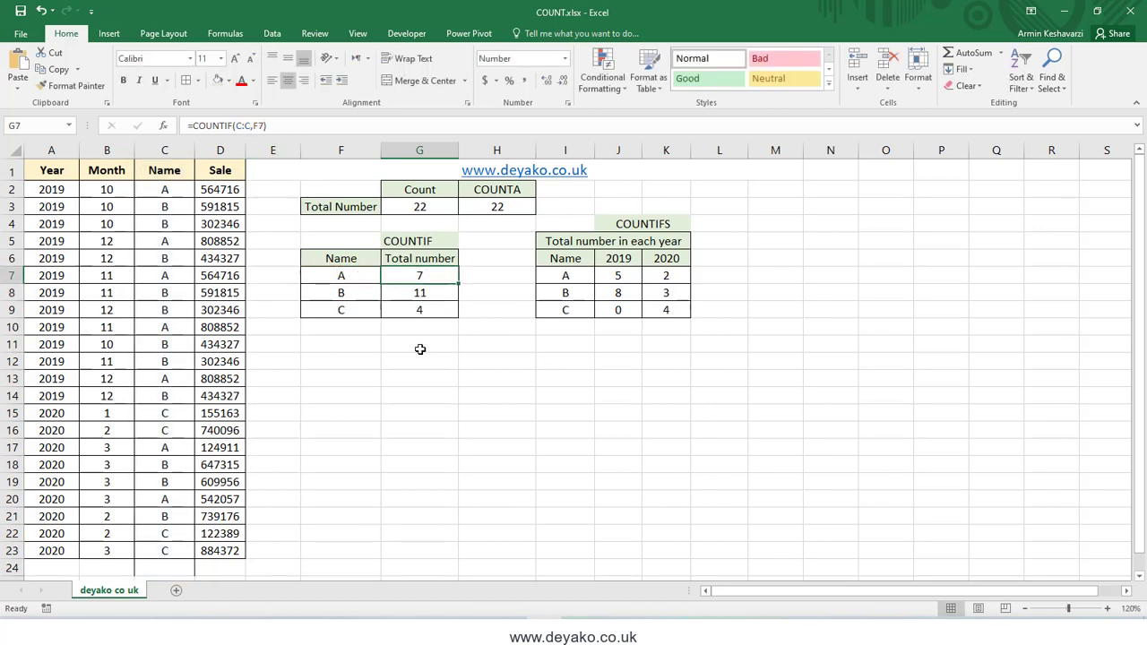
double_click(254, 125)
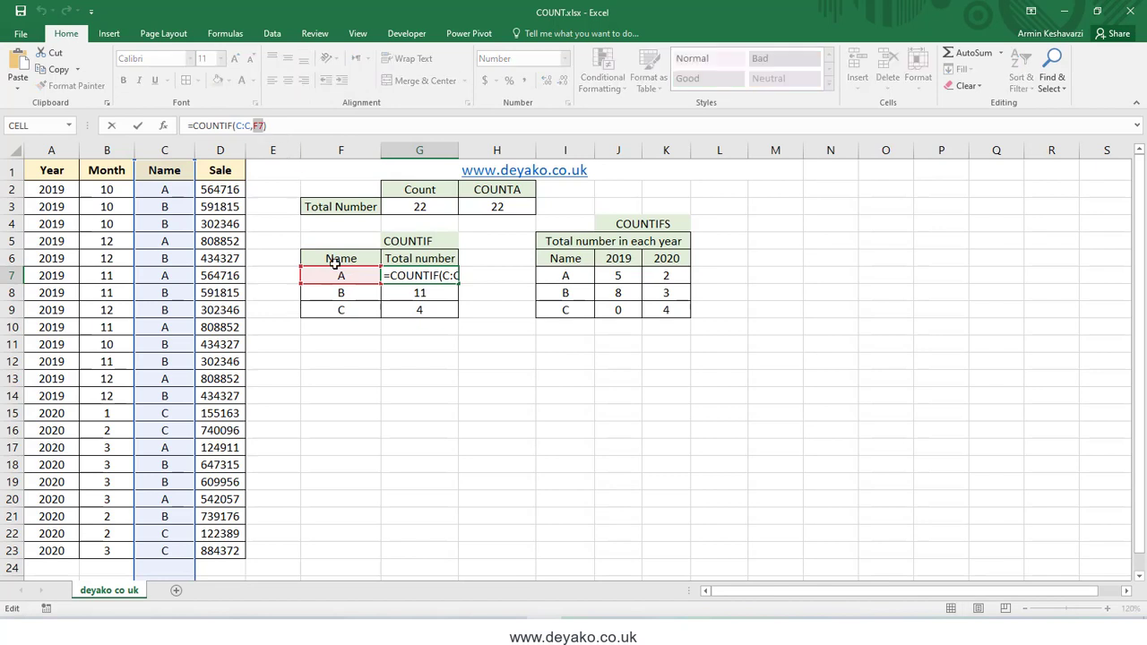
key(Return)
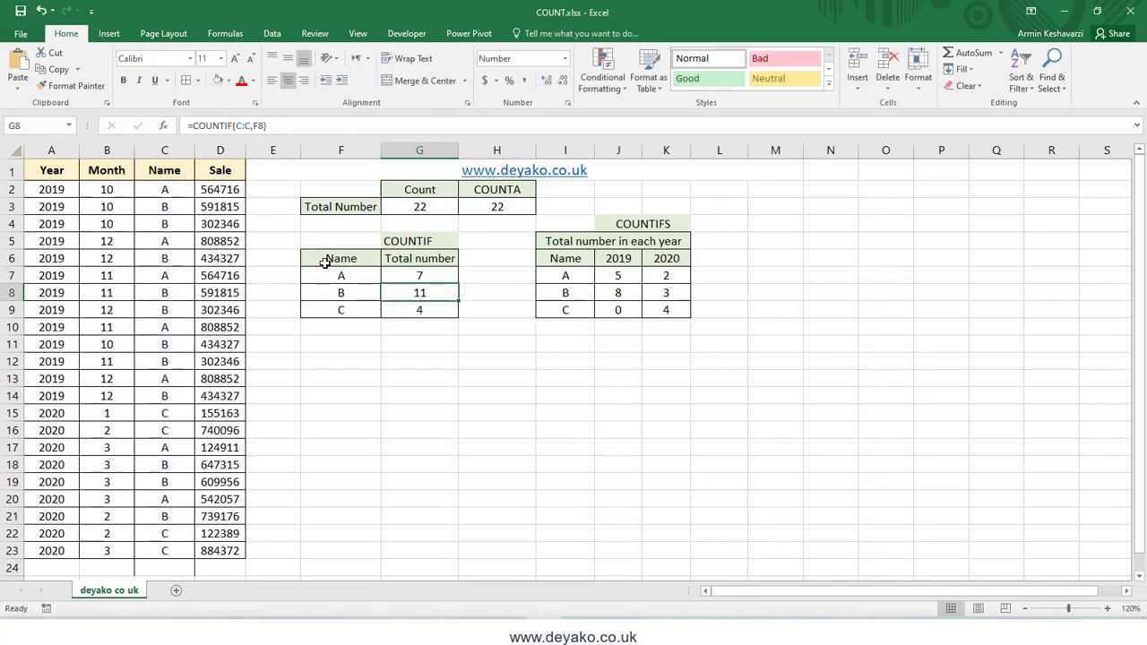
Fill the COUNTIF formula from G7 down to G9 and check the counts against names B and C.
click(437, 278)
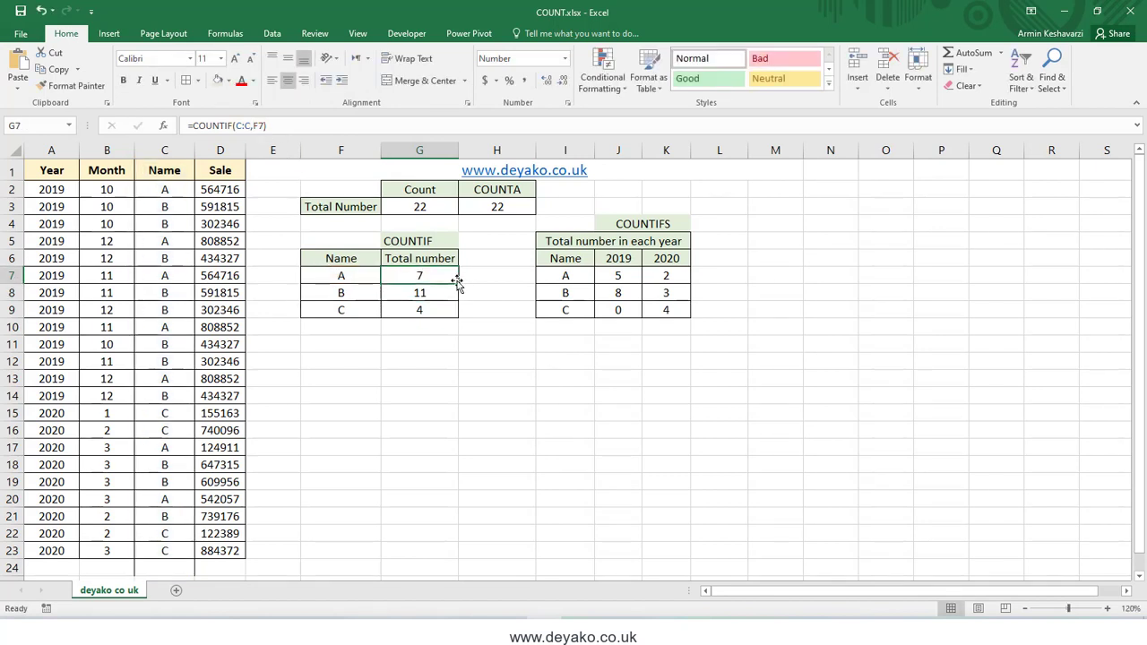
drag(456, 283, 458, 321)
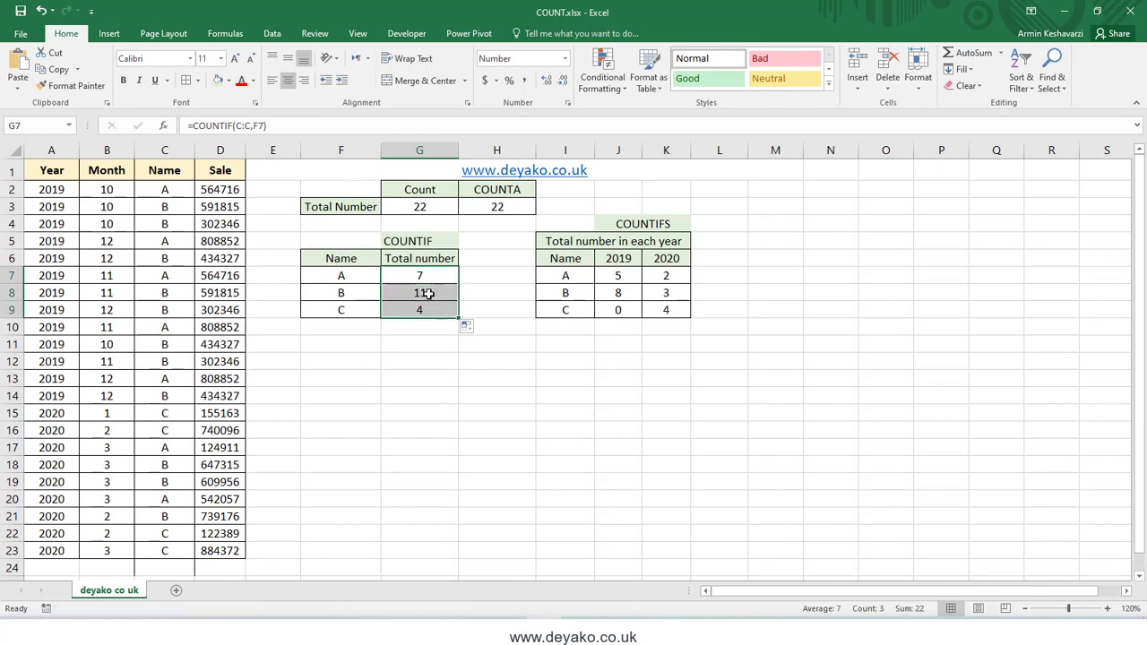
click(428, 294)
click(425, 309)
click(432, 277)
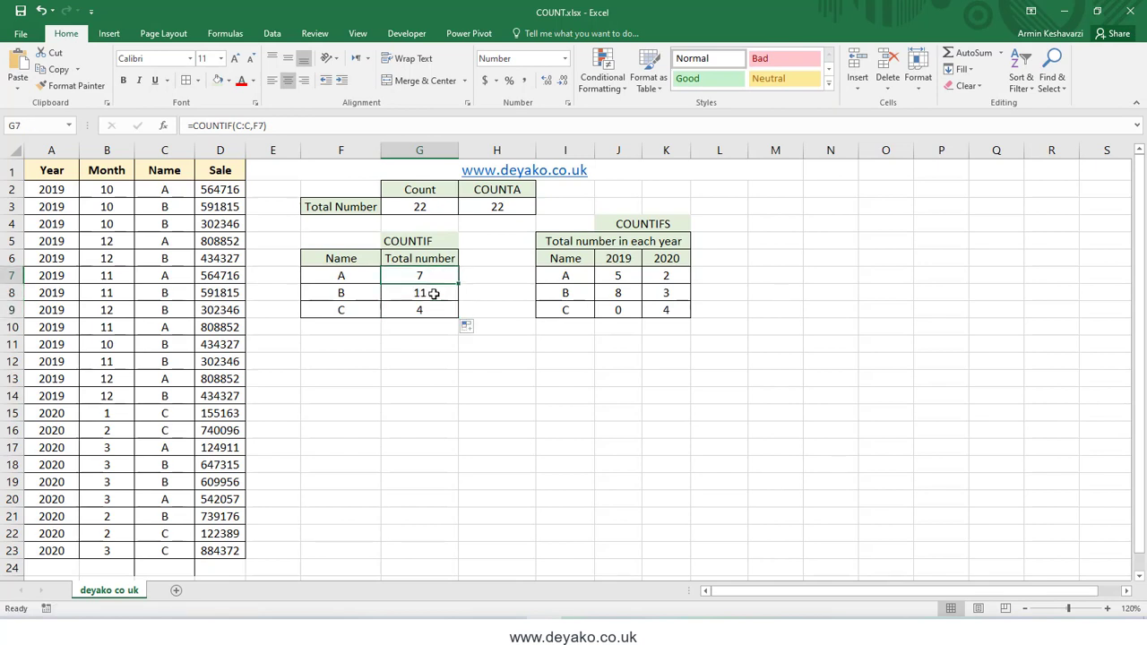
click(433, 294)
click(361, 293)
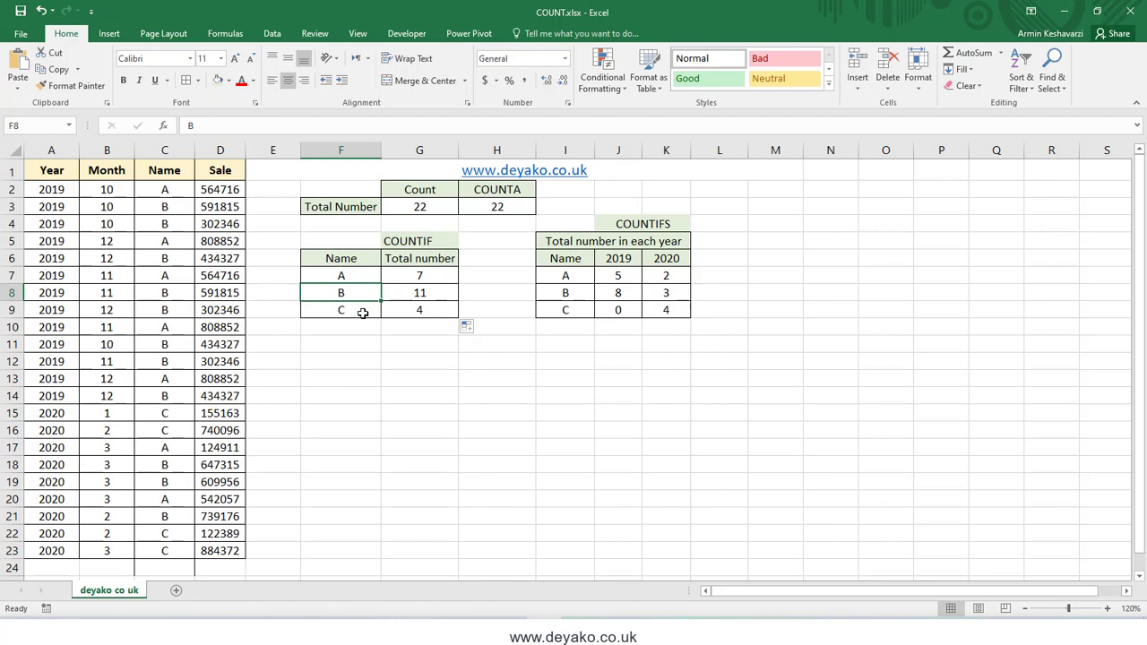
click(362, 313)
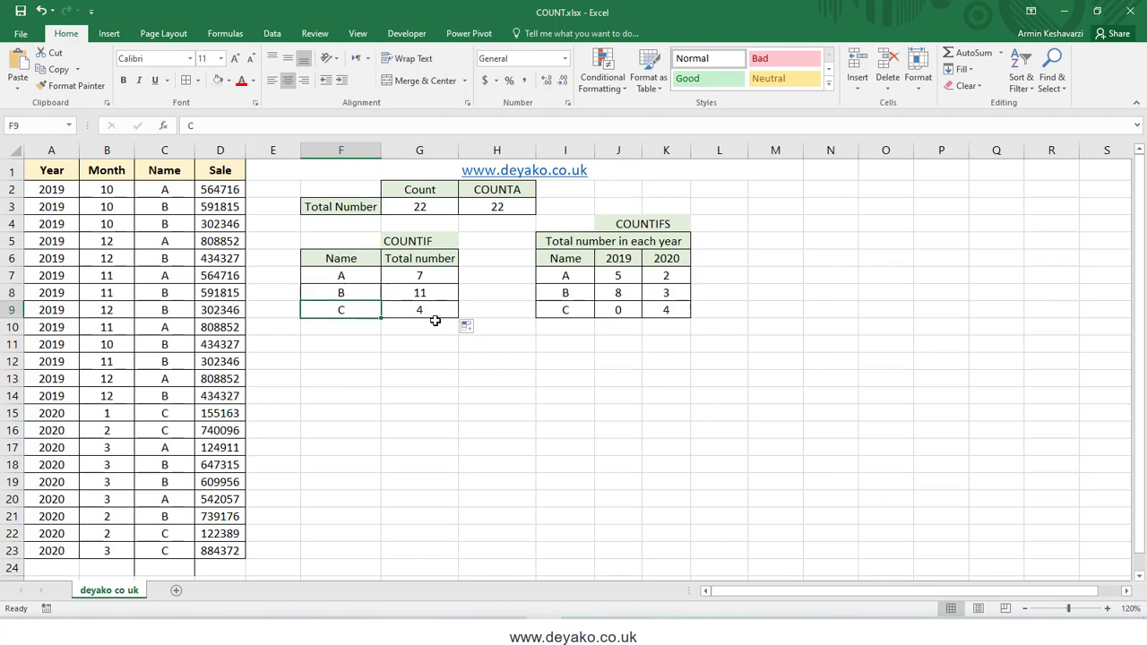
Enter =G7/$G$3 in H7 to calculate name A's share of the total and format it as a percentage.
click(479, 278)
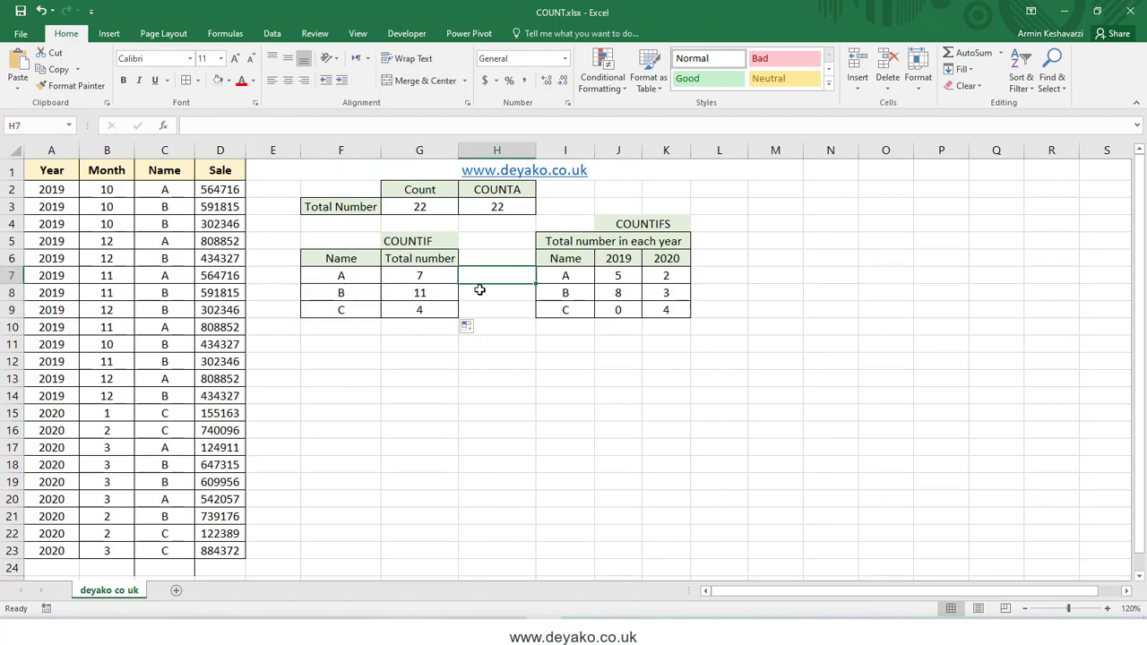
text(=)
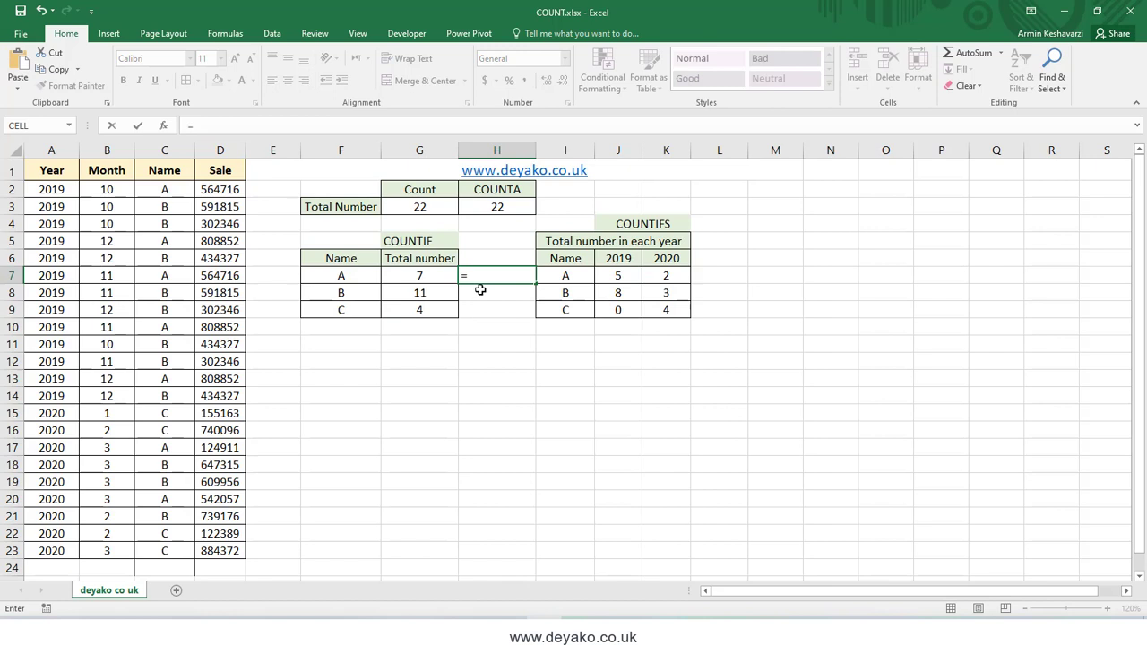
click(420, 275)
text(/)
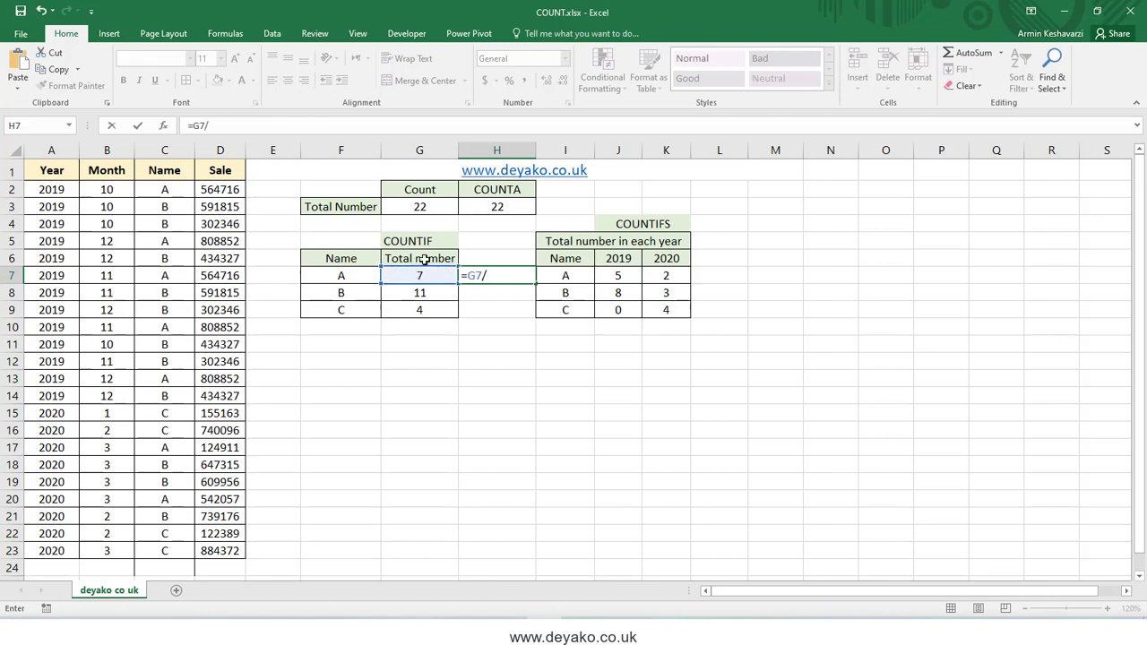
click(419, 208)
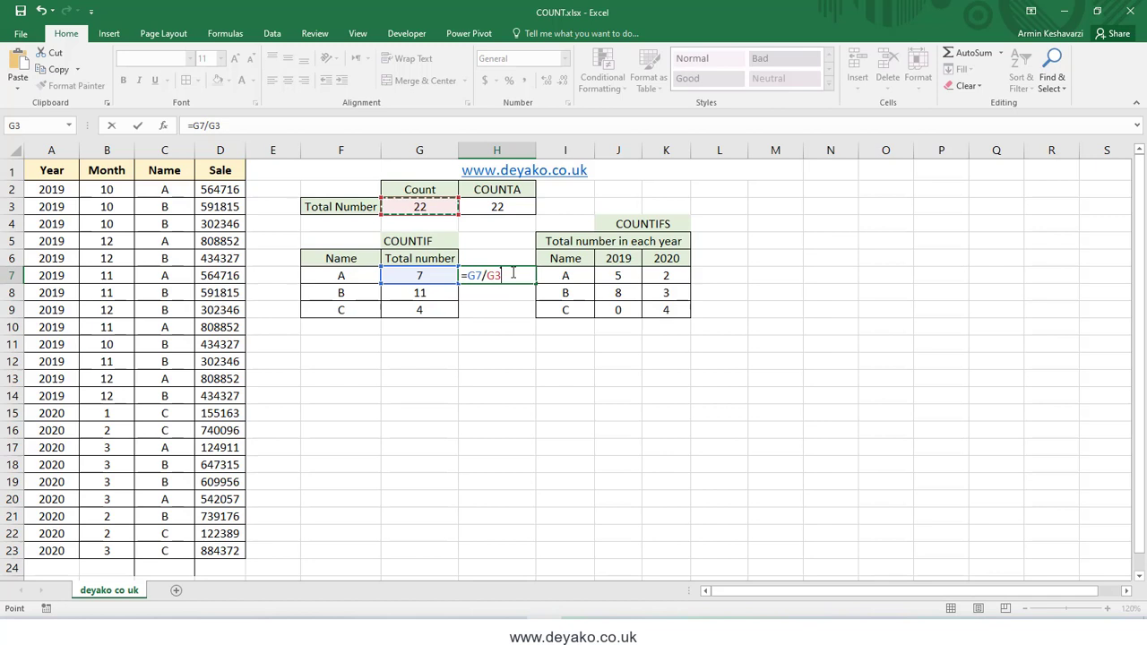
key(F4)
drag(489, 280, 528, 276)
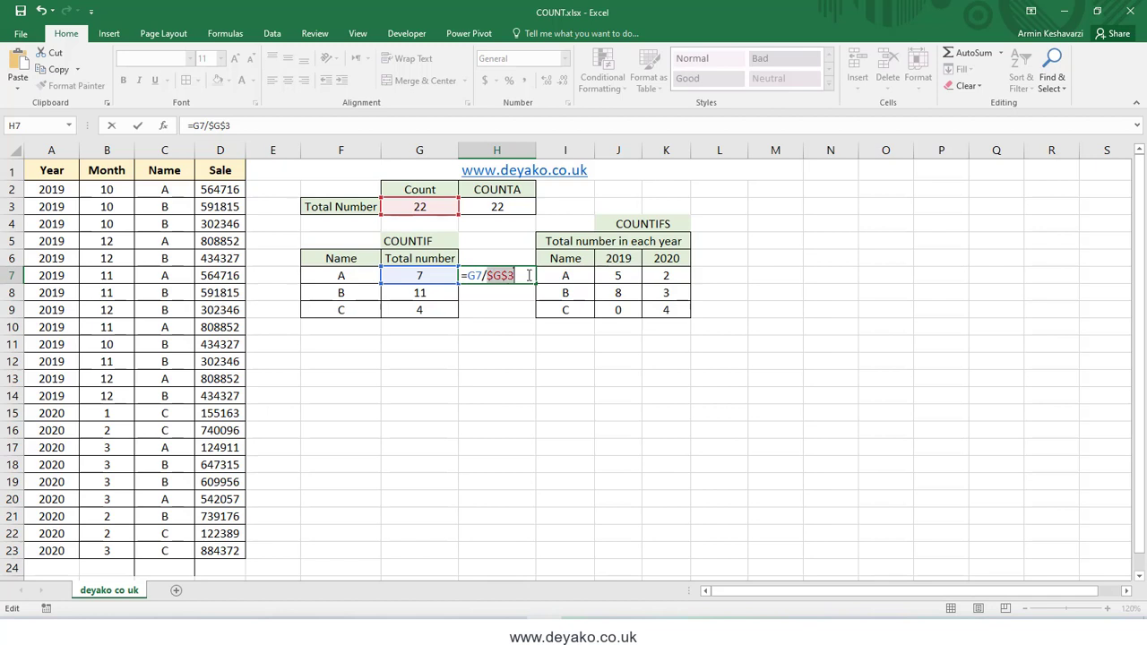
key(Return)
click(527, 275)
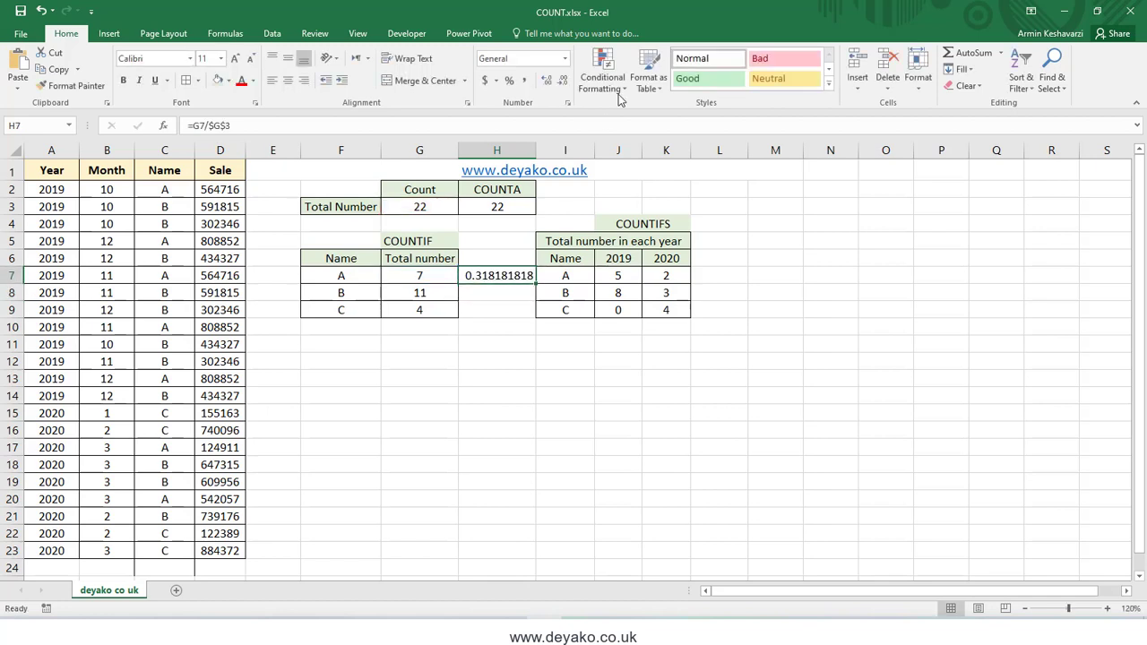
click(509, 79)
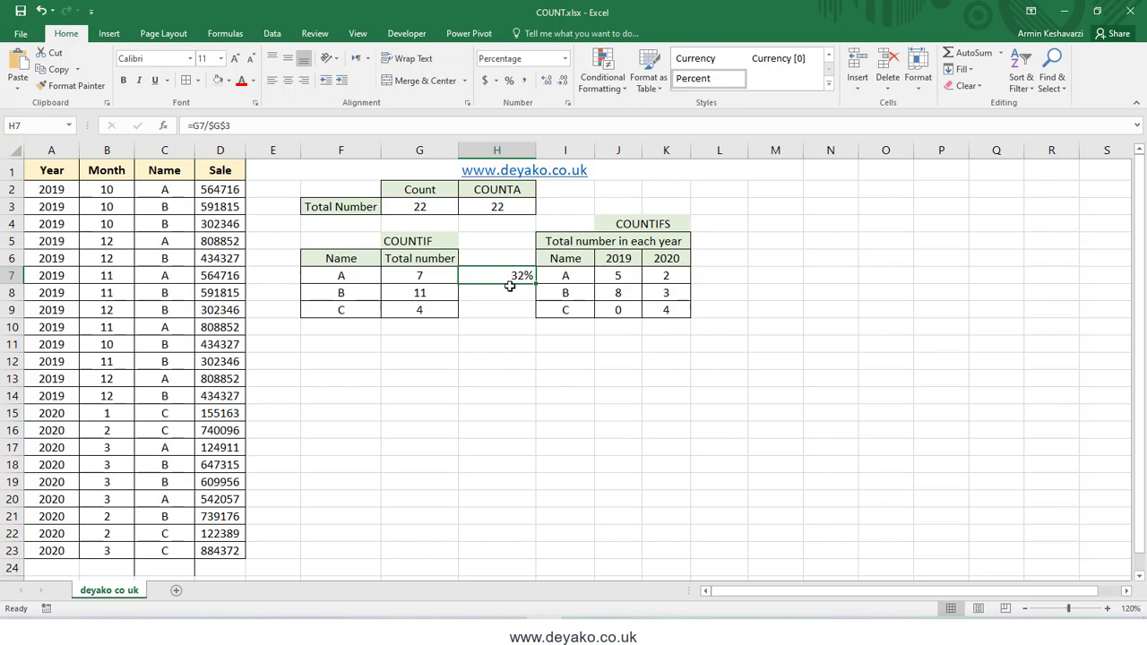
Fill the percentage formula from H7 down to H9 and centre the values in H7:H9.
drag(175, 192, 182, 547)
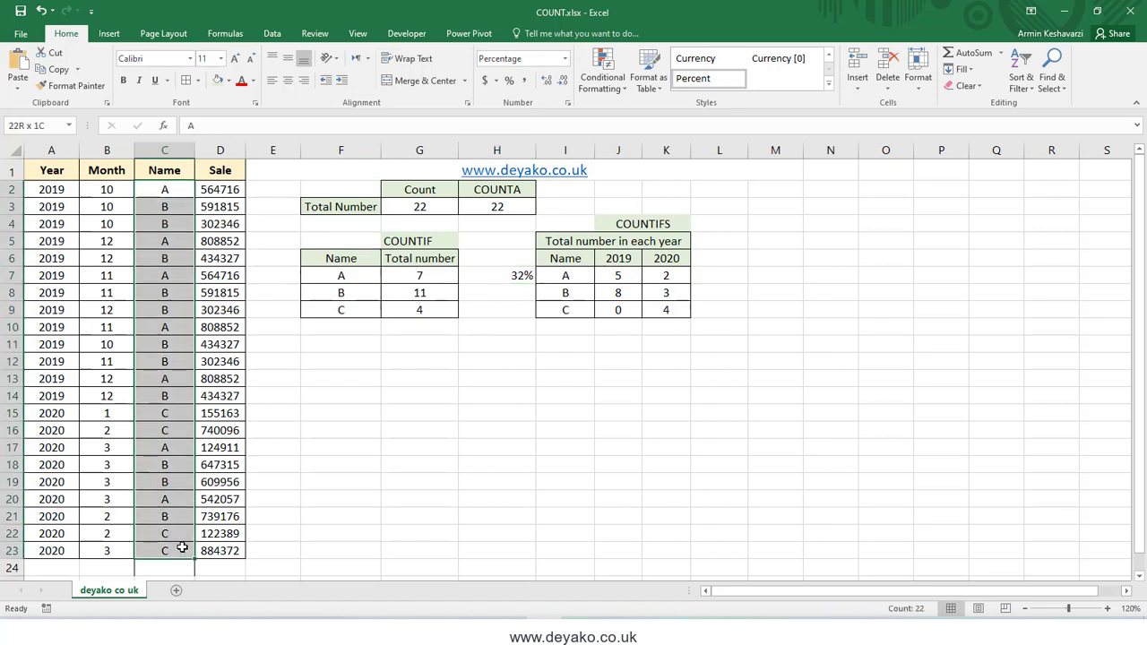
click(522, 278)
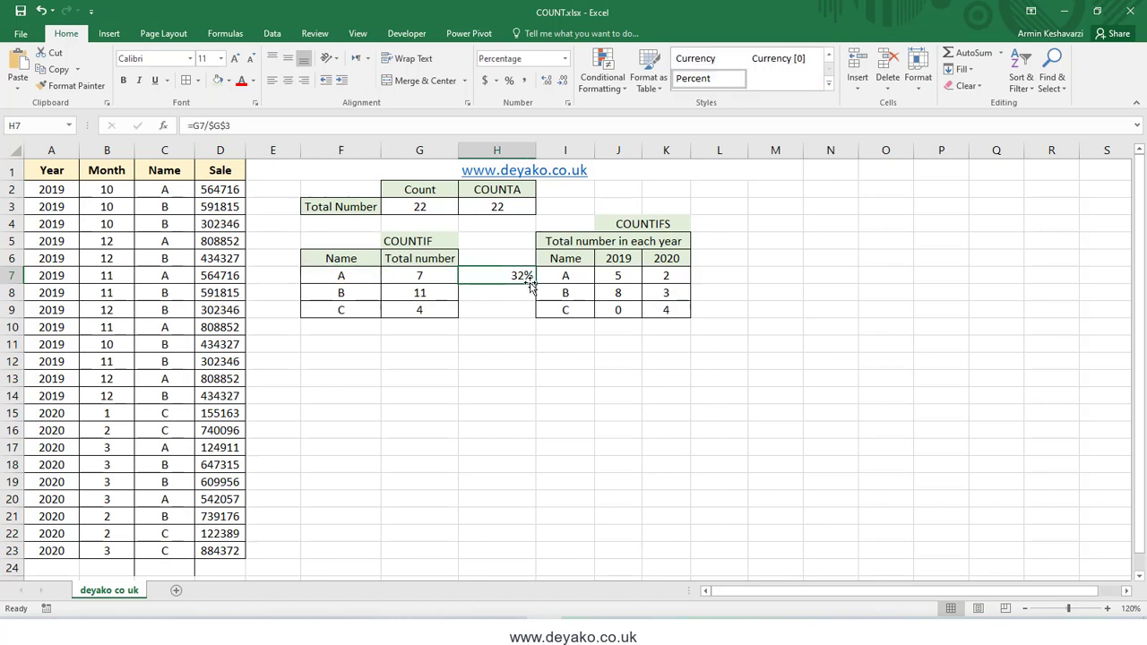
drag(535, 283, 529, 316)
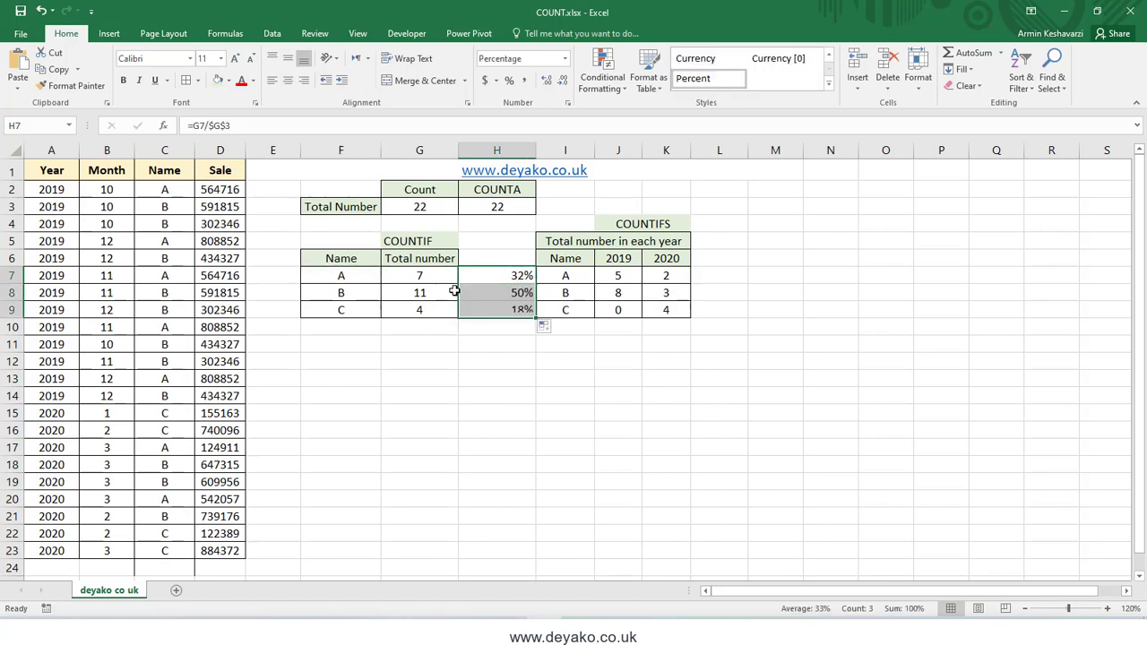
click(288, 79)
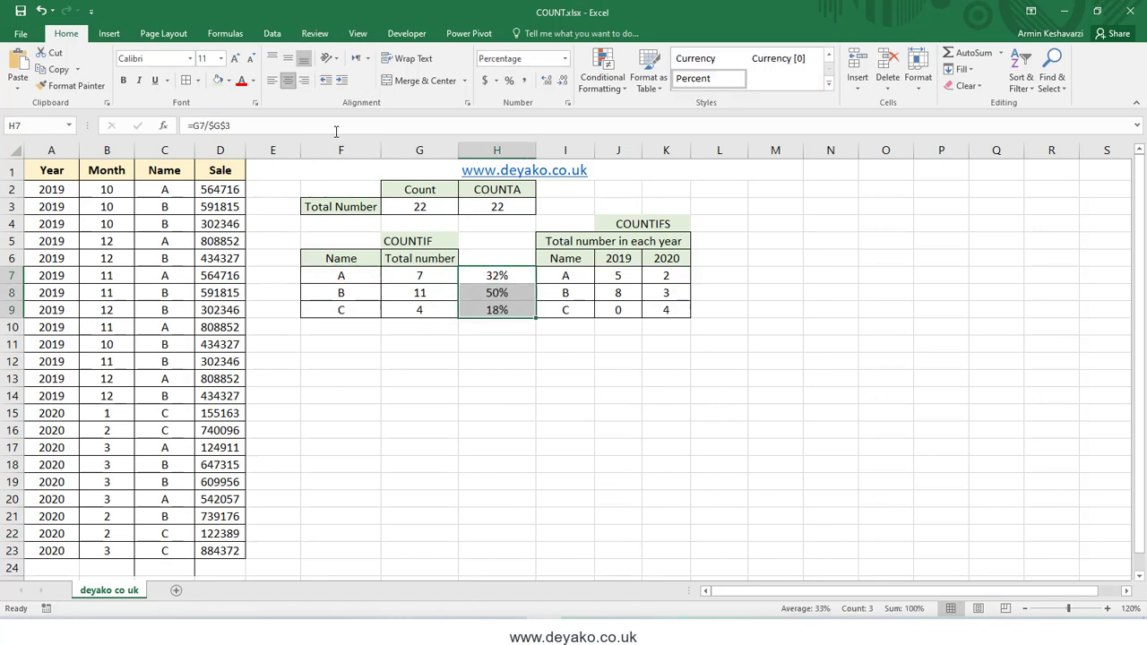
Compare the counts and percentages for names B and C, then look at the COUNTIF and COUNTIFS headings.
click(349, 299)
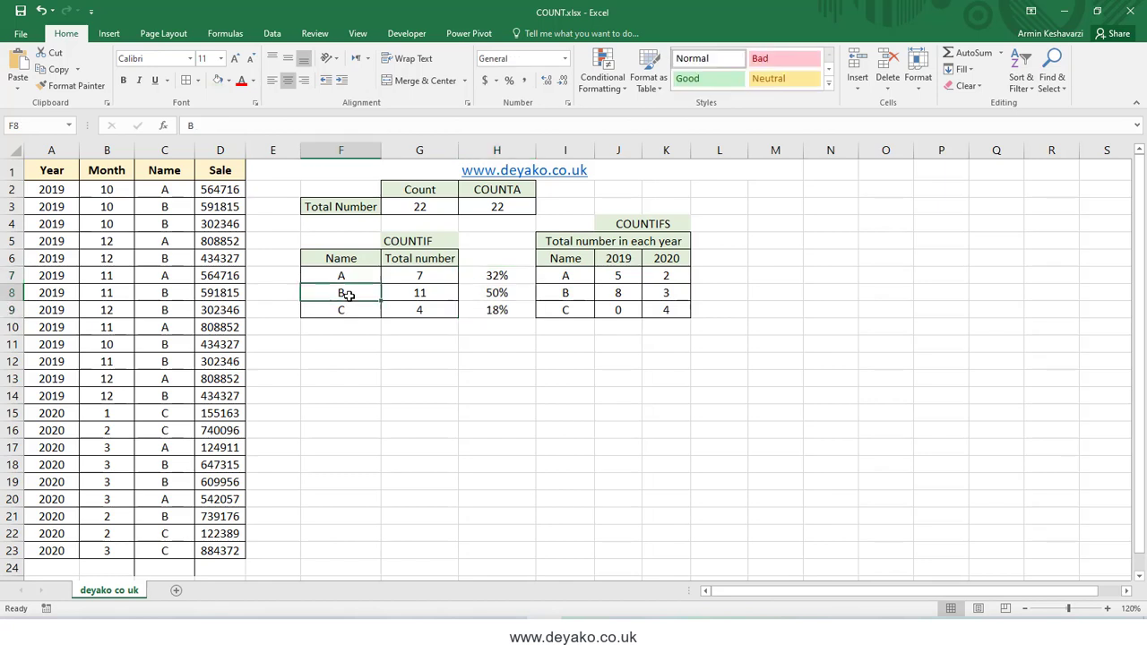
click(498, 310)
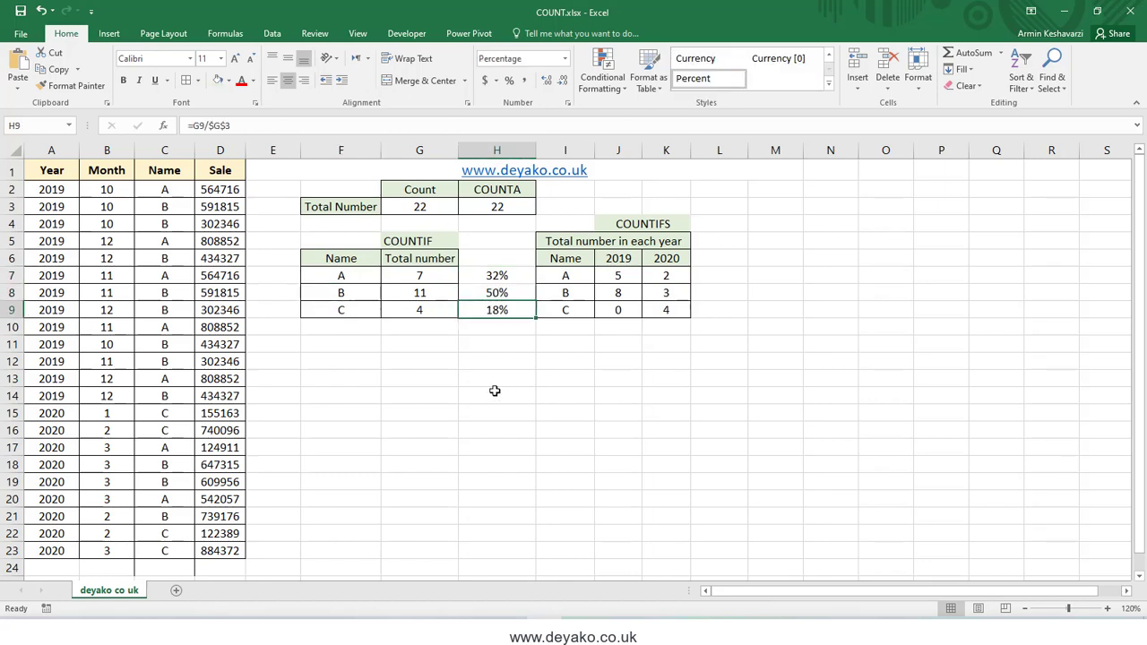
click(354, 318)
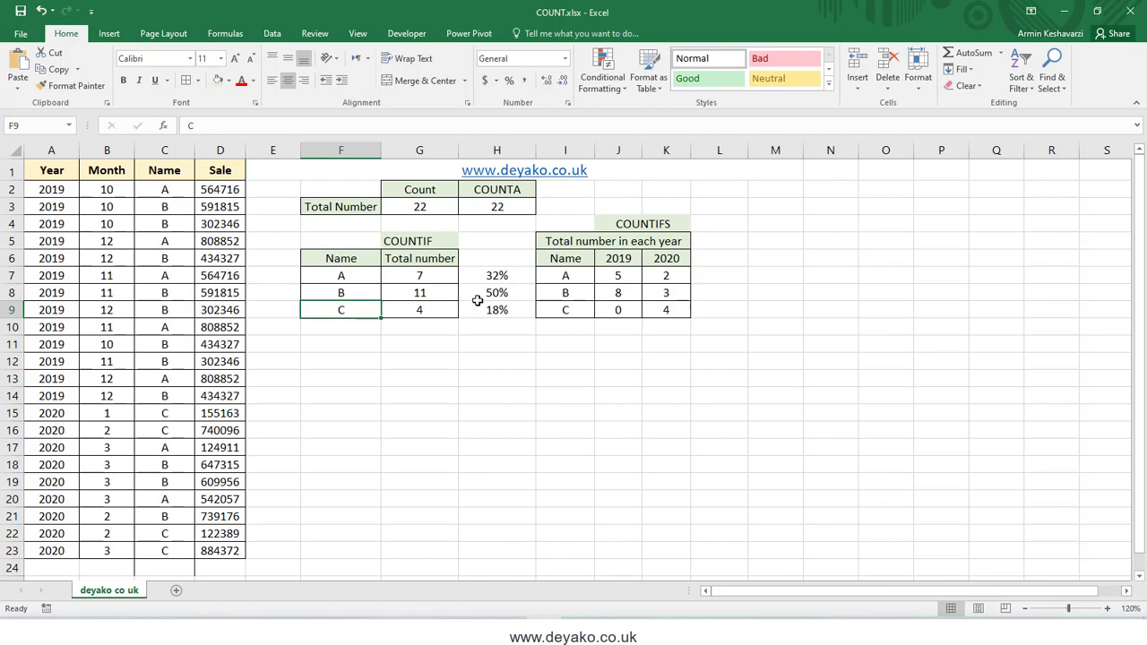
click(418, 291)
click(366, 292)
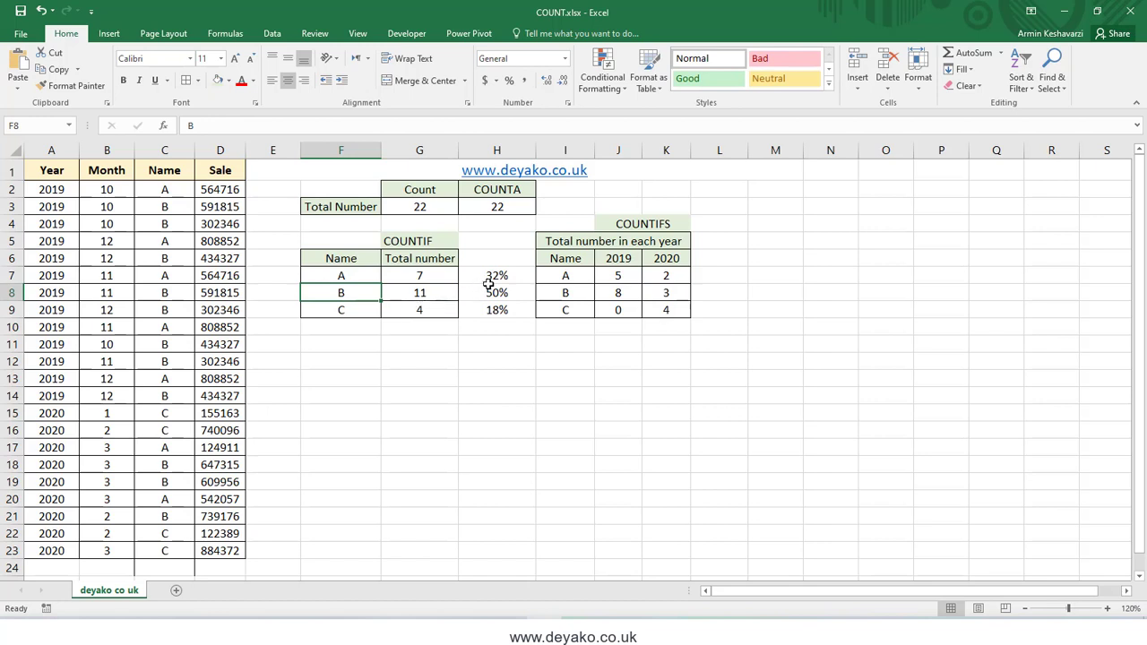
click(392, 237)
click(643, 231)
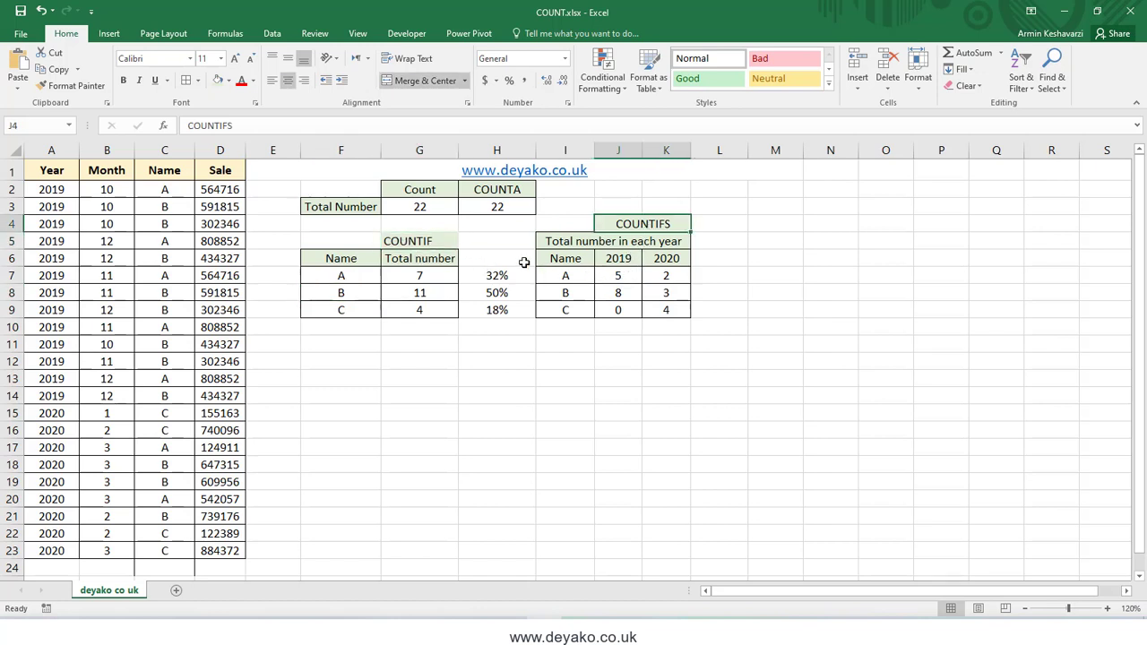
Start a COUNTIFS formula in J7 for name A in 2019 and open its function arguments.
click(443, 242)
click(614, 275)
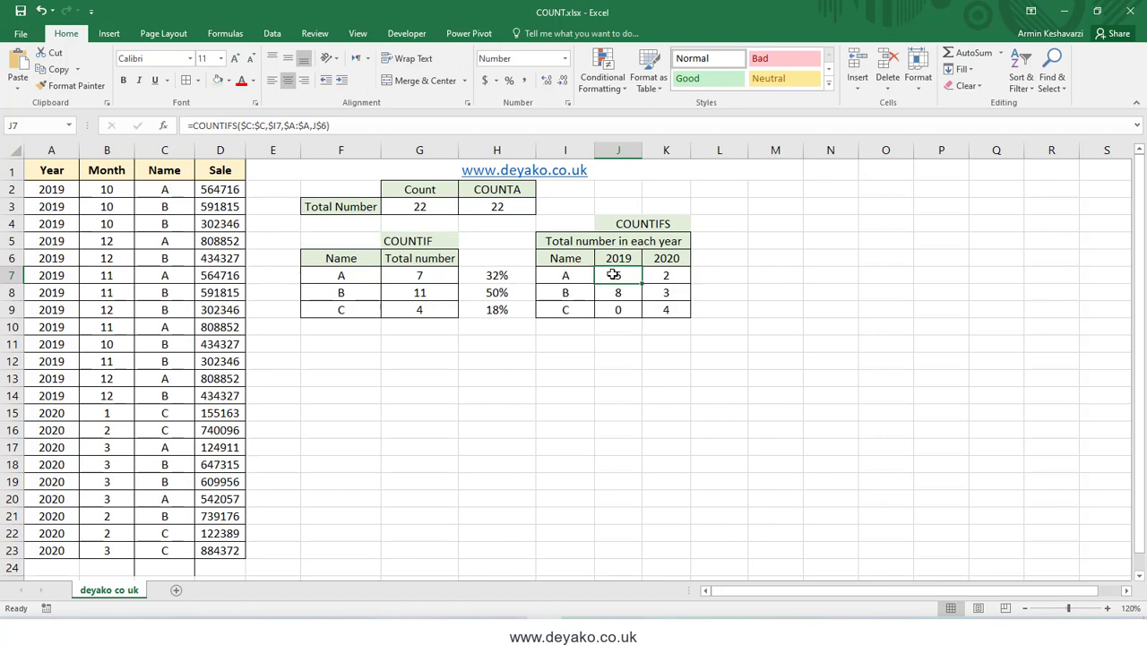
text(=c)
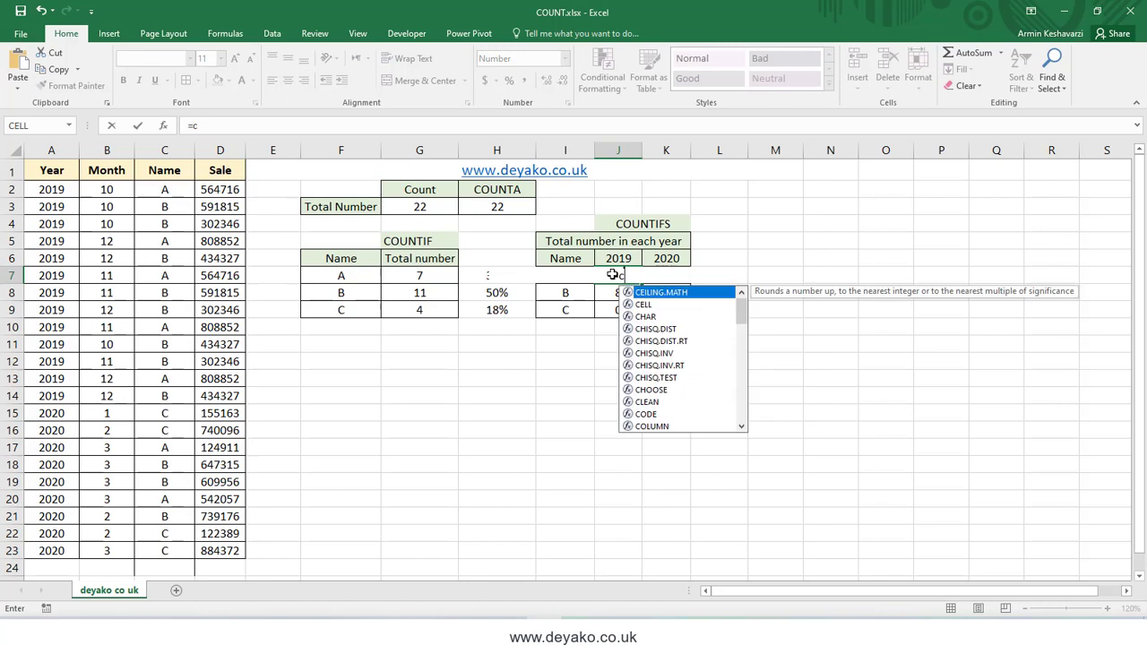
text(oun)
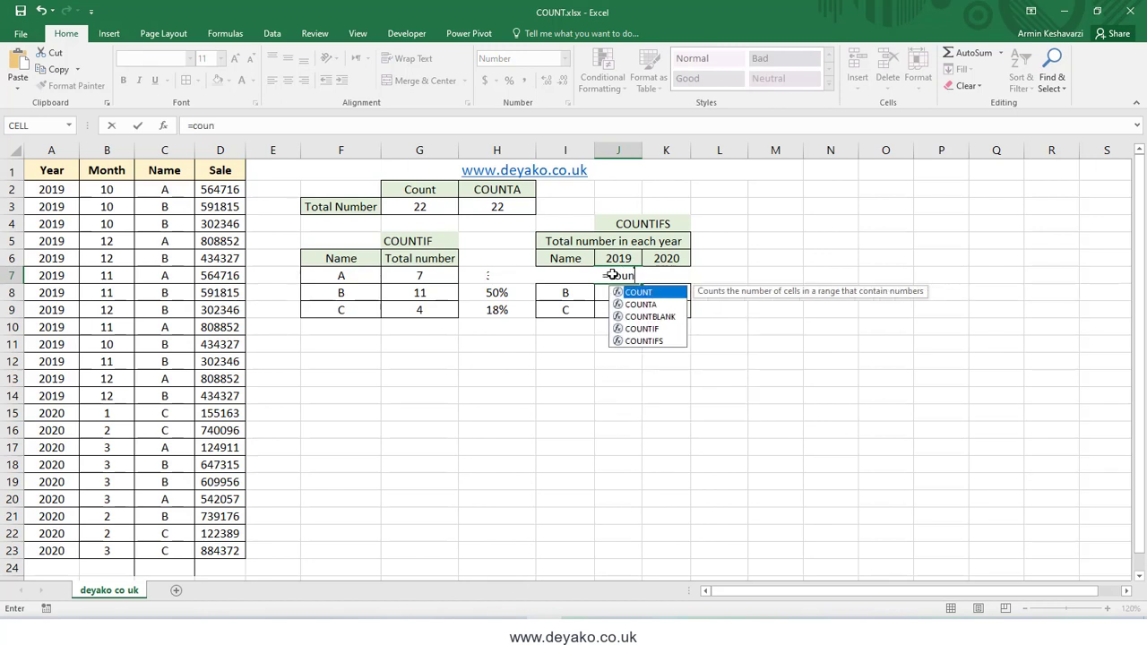
double_click(652, 328)
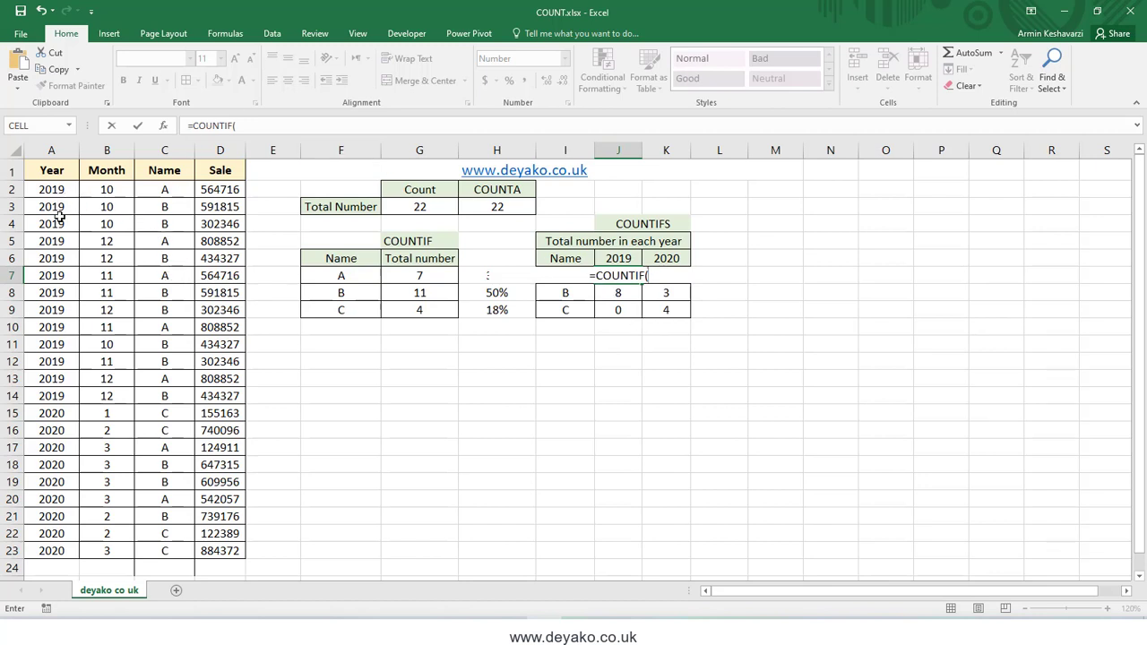
click(236, 126)
text(s)
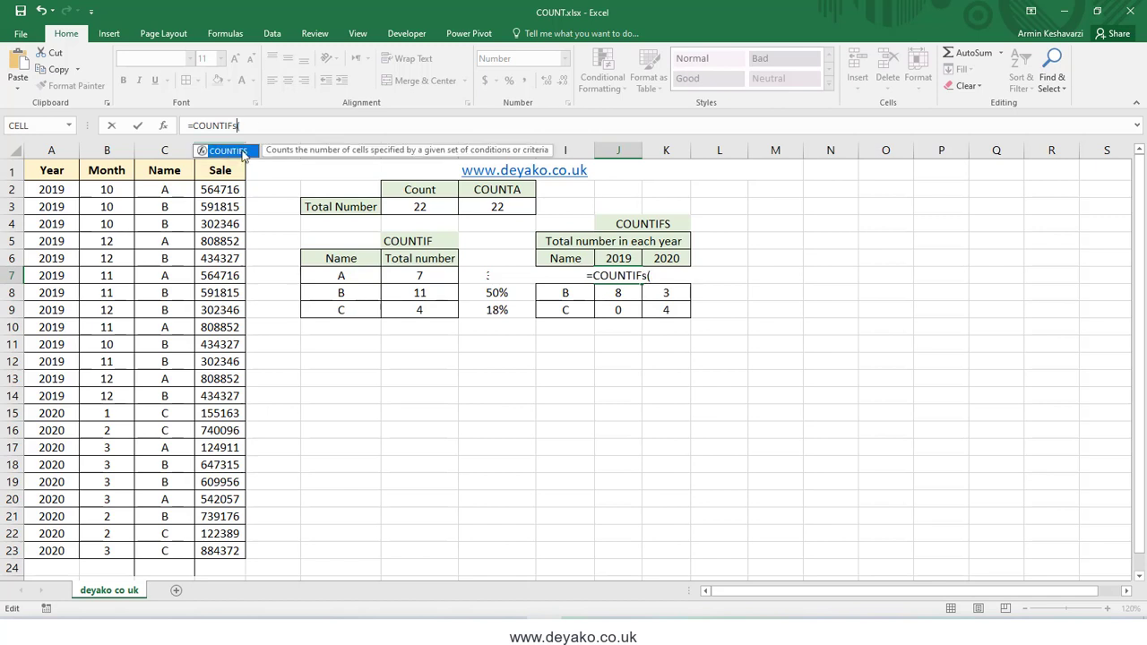
double_click(237, 150)
click(164, 126)
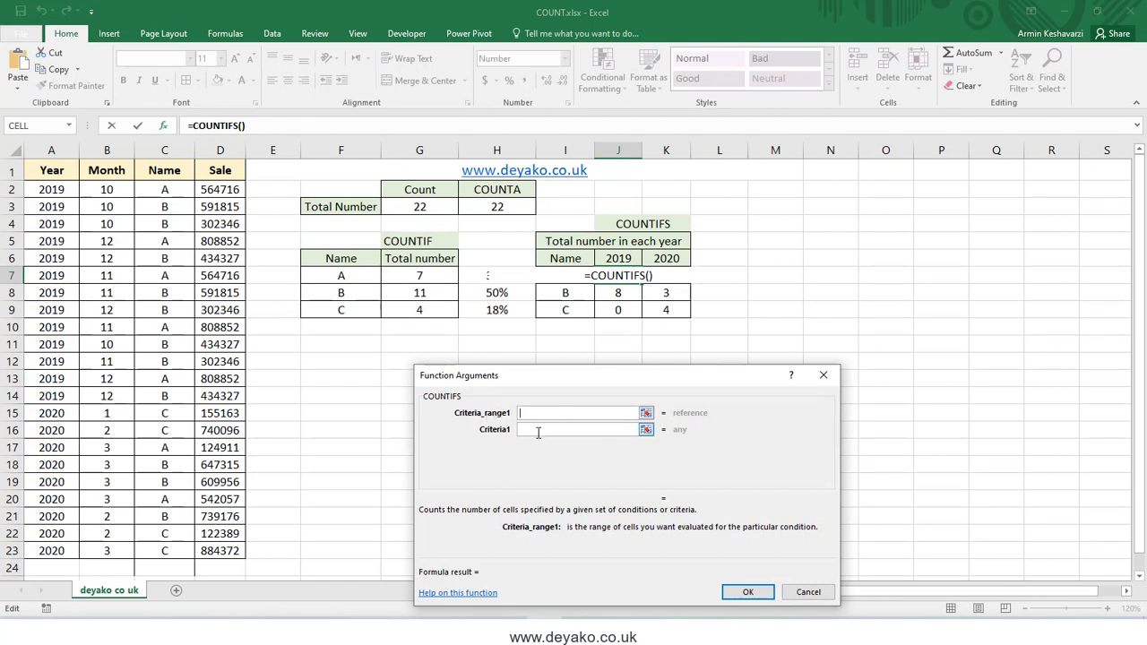
Set the first COUNTIFS criteria range to column C and its criterion to I7, and confirm the formula.
click(538, 430)
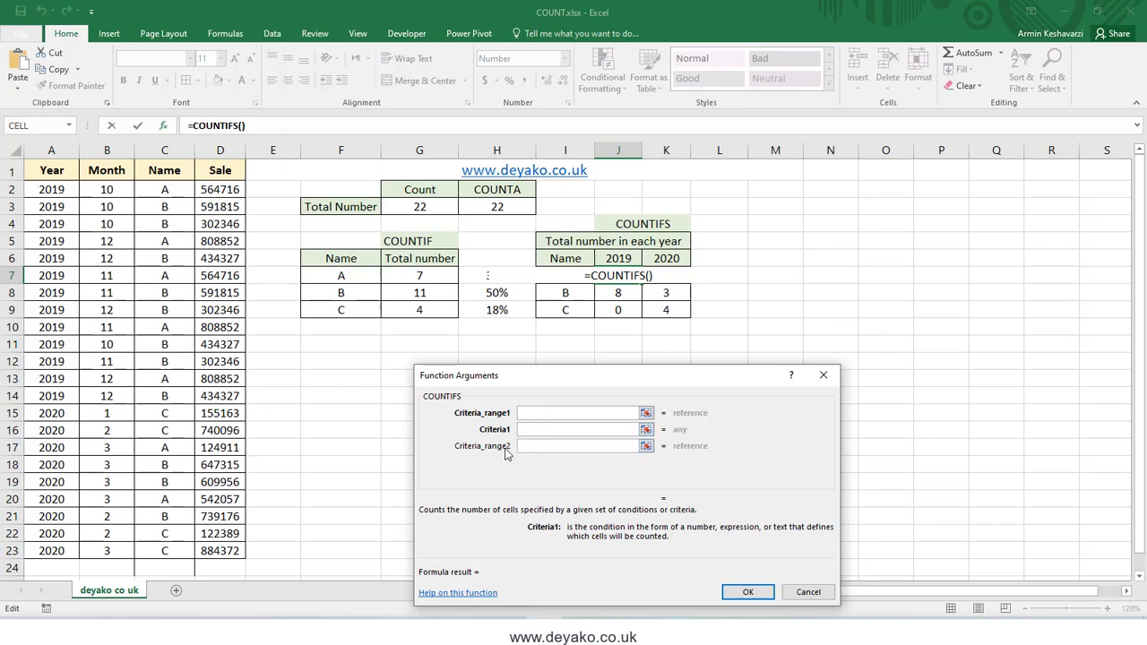
click(537, 446)
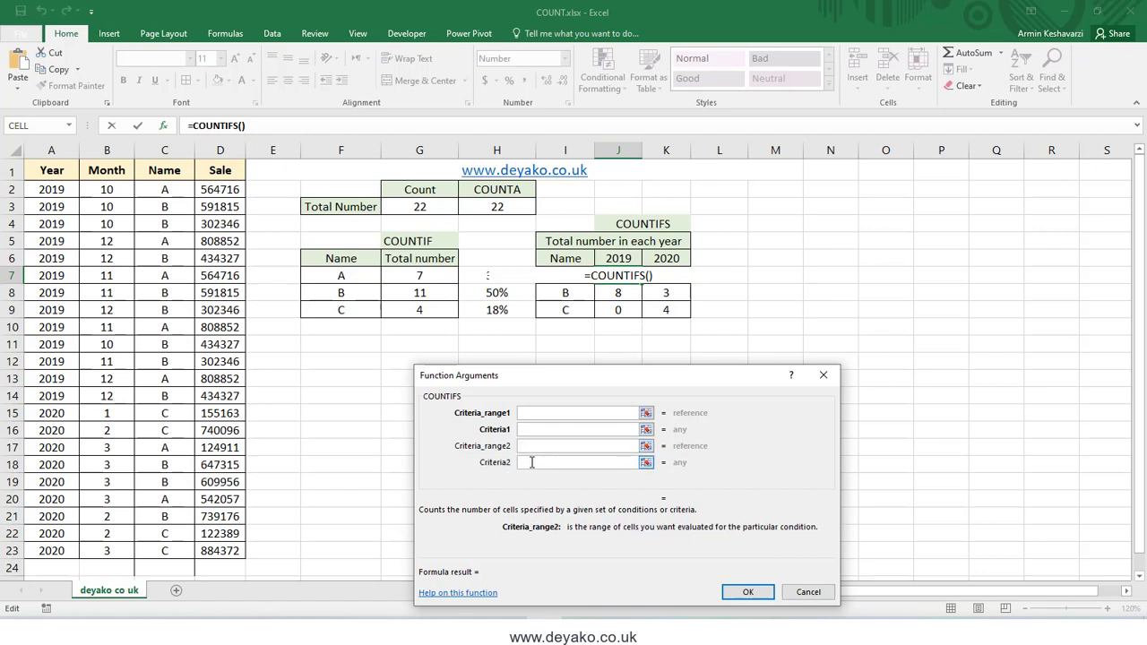
click(531, 462)
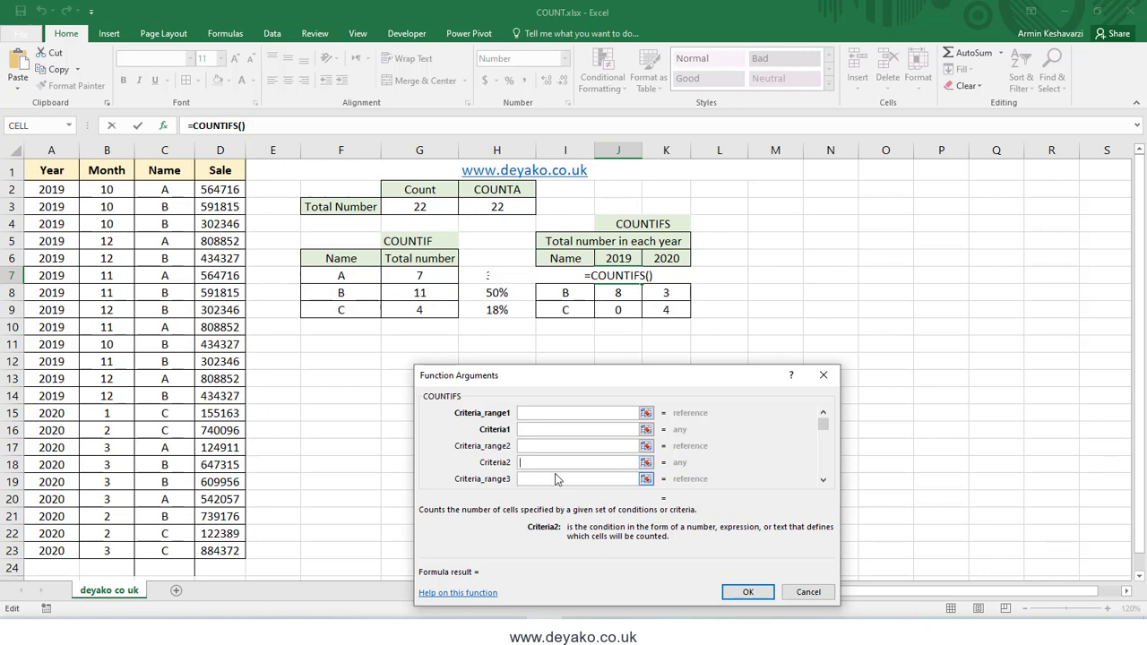
click(561, 412)
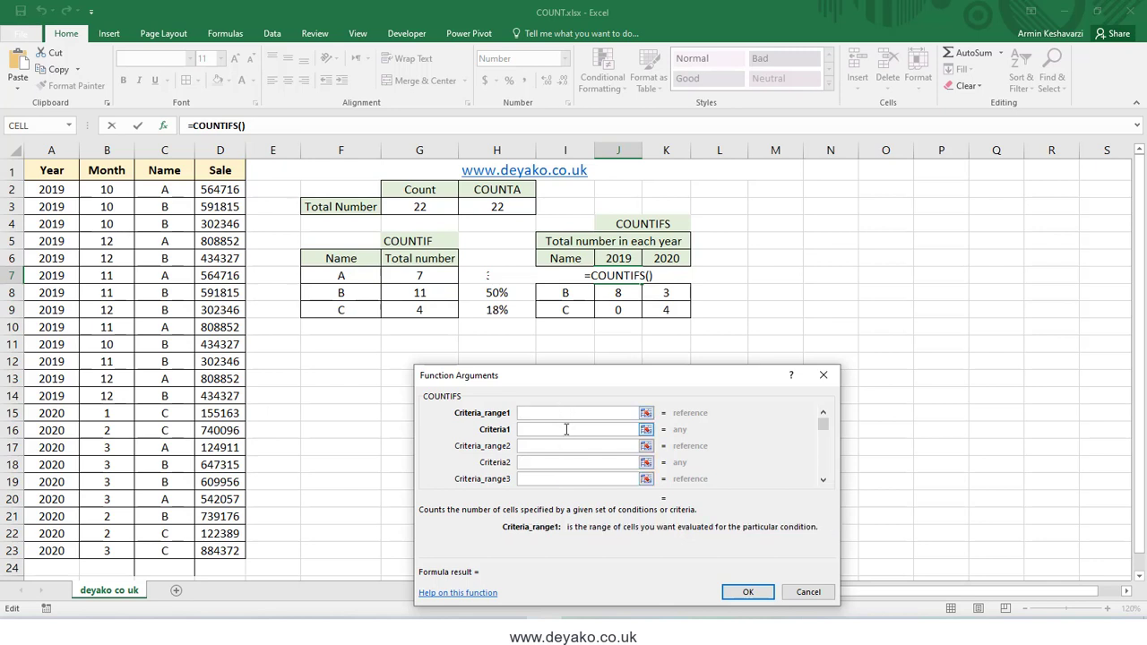
click(155, 150)
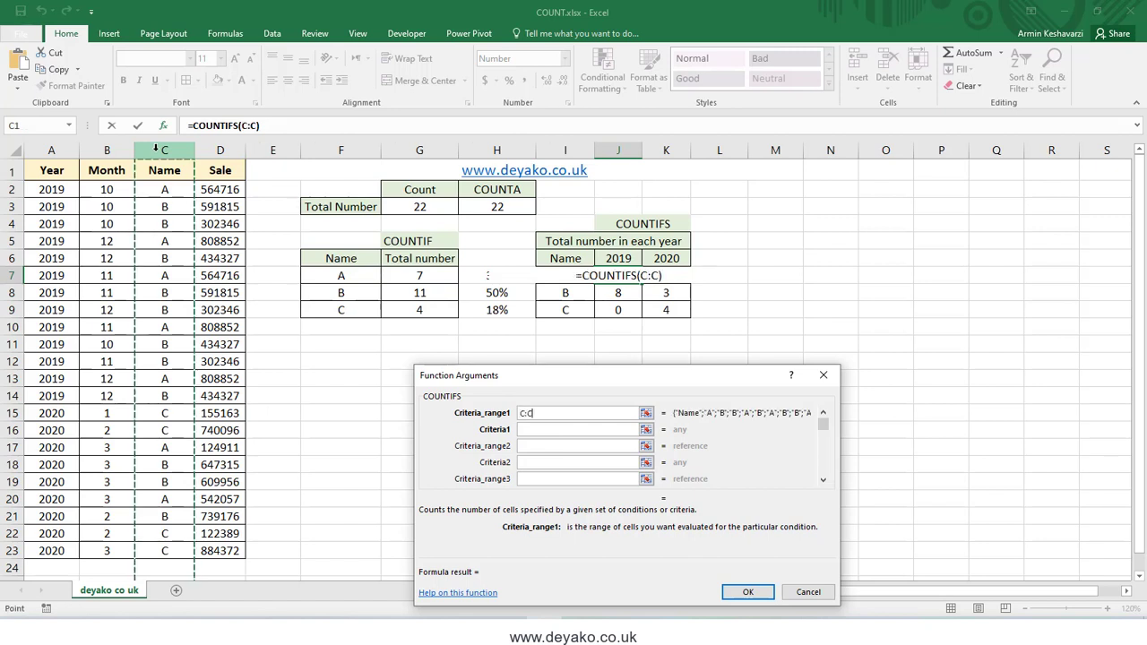
click(526, 431)
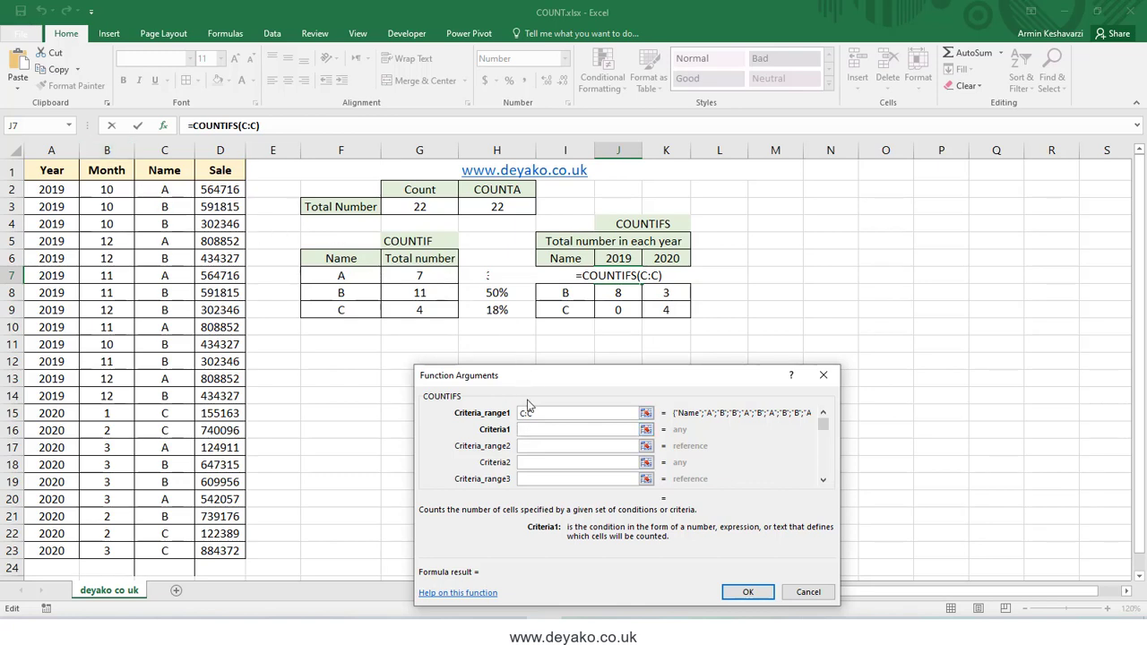
text(i)
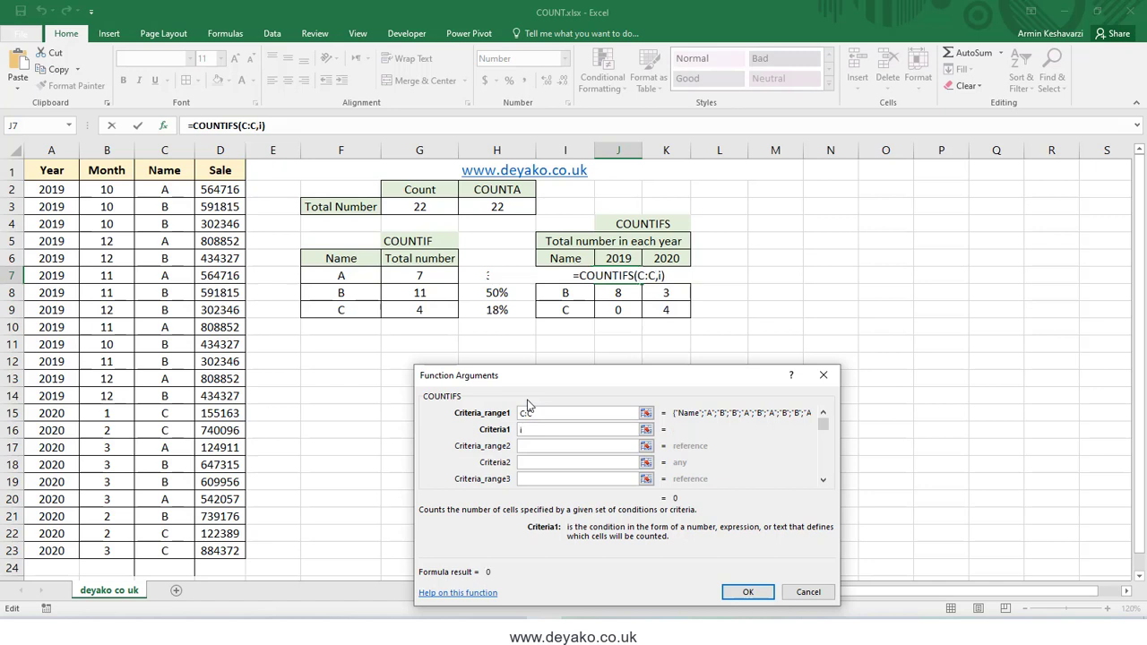
text(7)
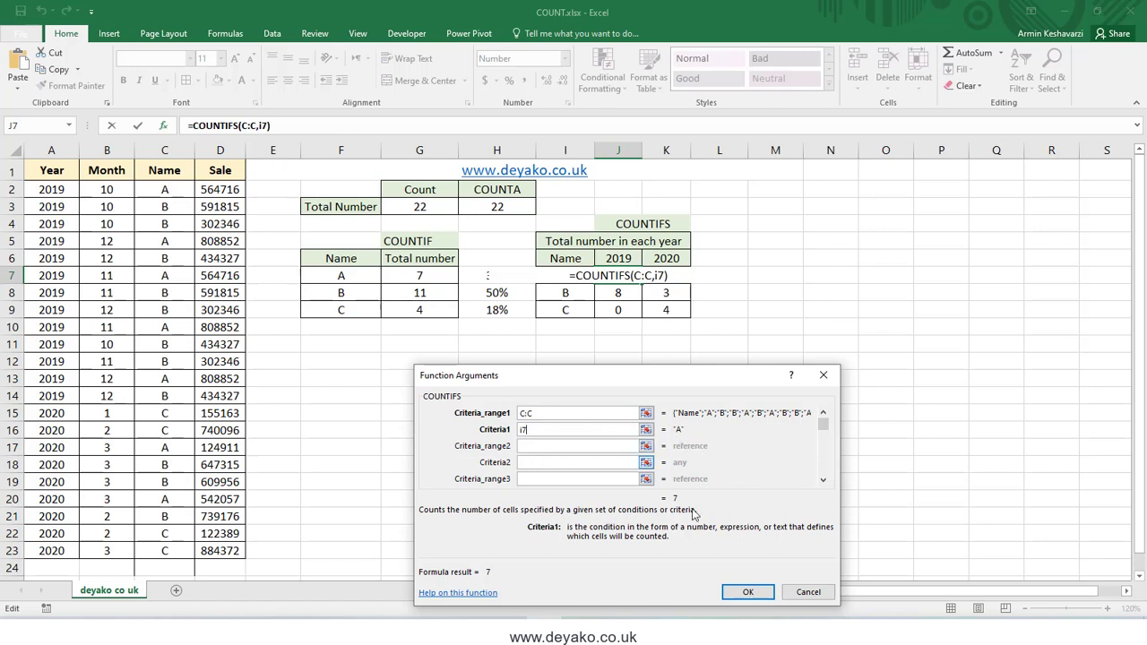
click(747, 592)
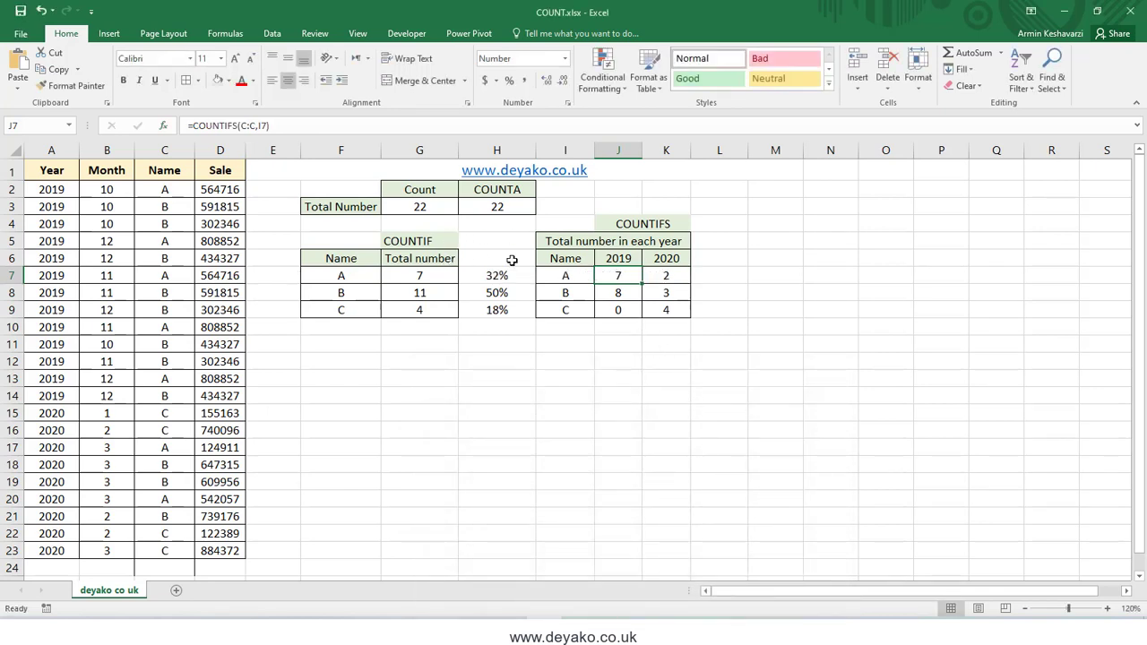
Add the year condition to J7 so the formula reads =COUNTIFS(C:C,I7,A:A,J6).
drag(242, 126, 266, 126)
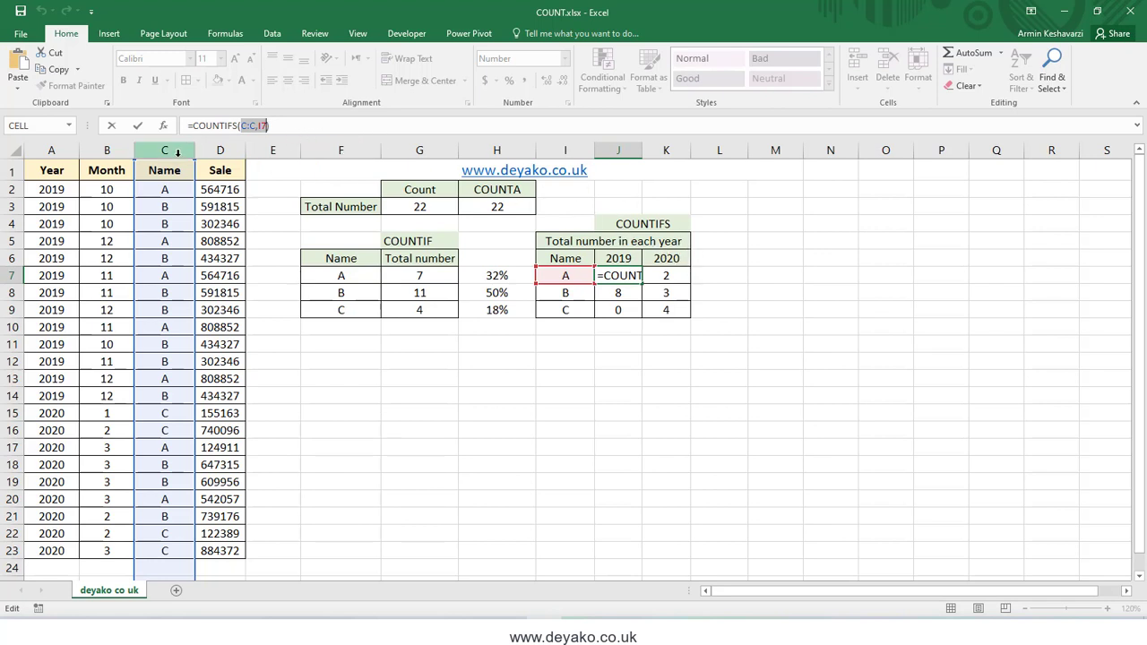
click(266, 126)
text(,)
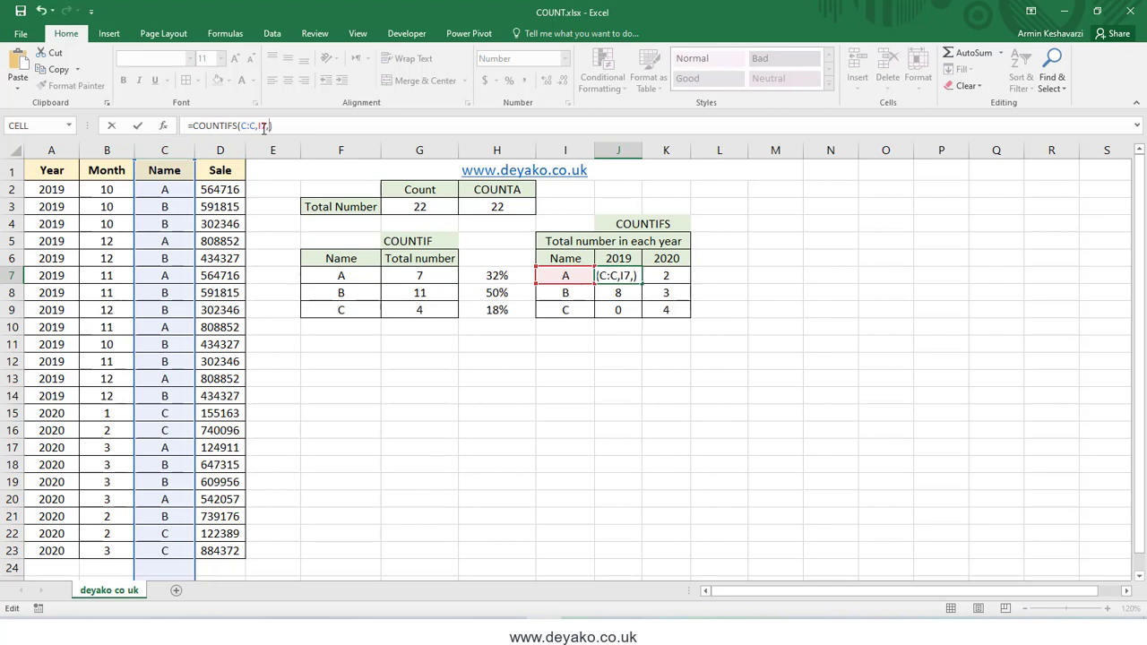
click(58, 145)
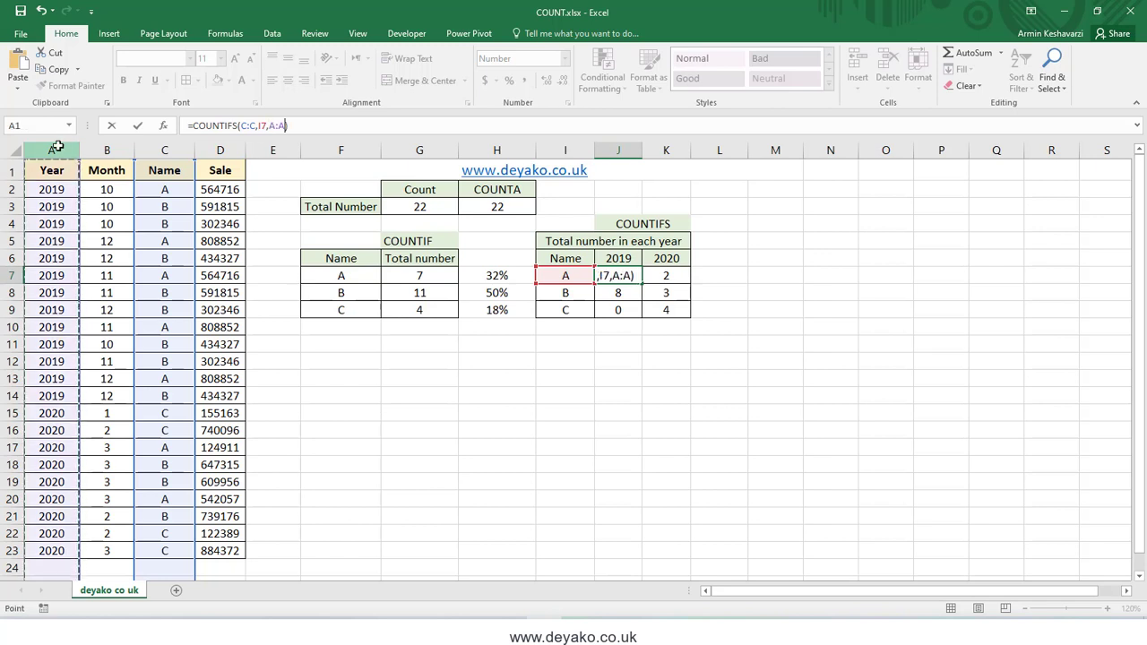
text(,)
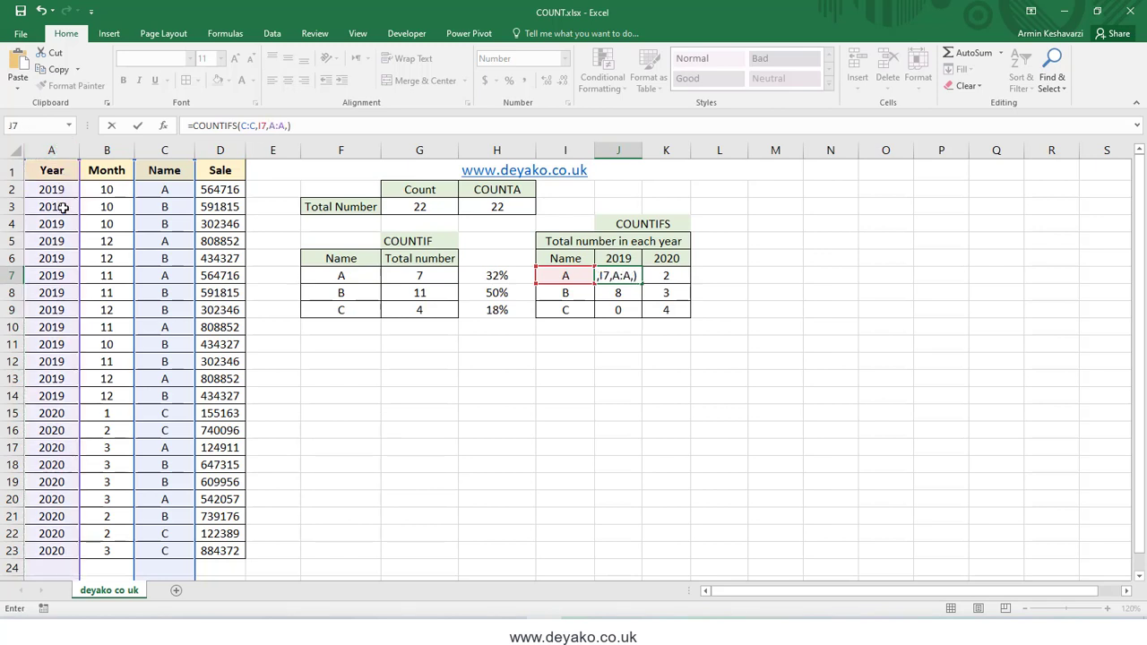
click(625, 258)
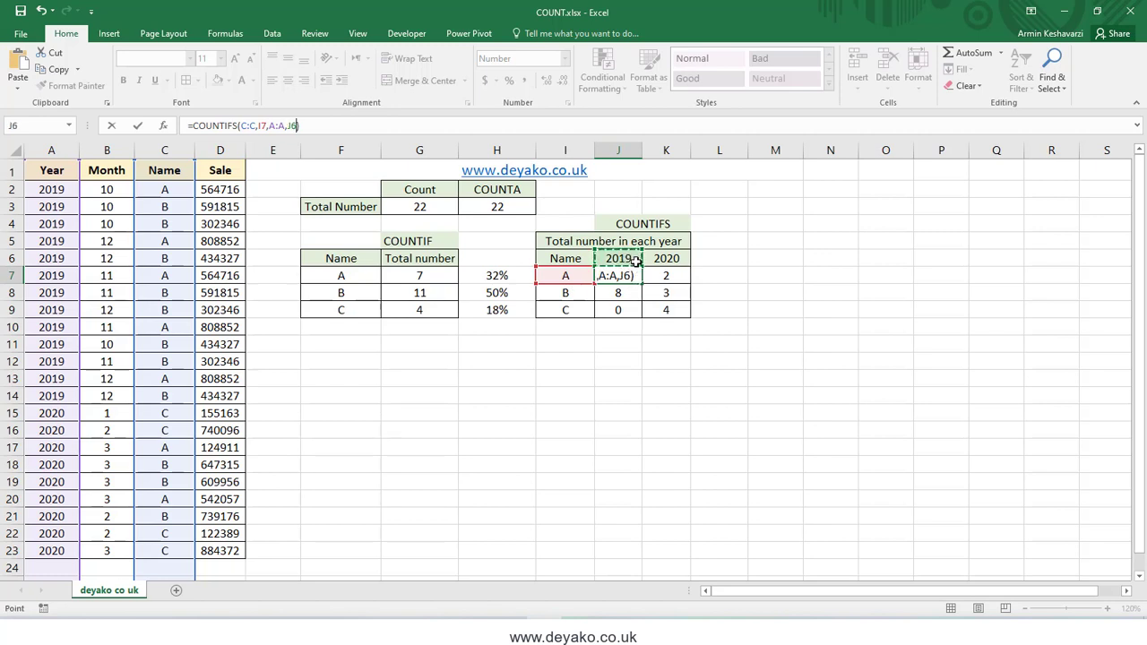
key(Return)
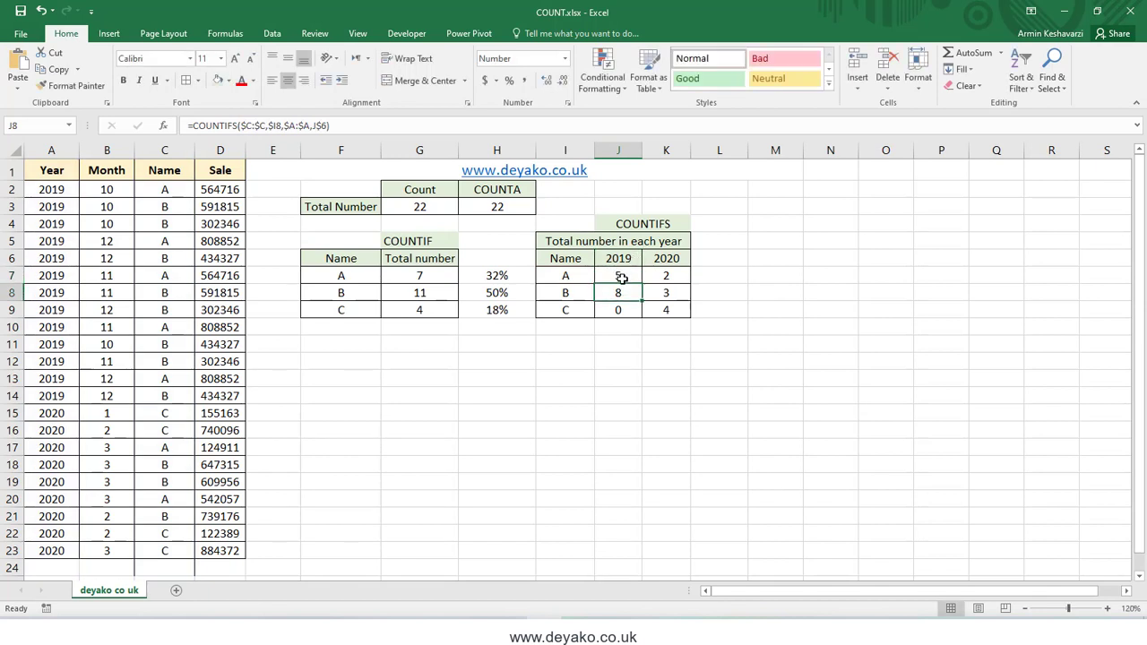
Select every 2019 cell containing A in the Name column to verify the COUNTIFS count.
click(618, 276)
click(179, 191)
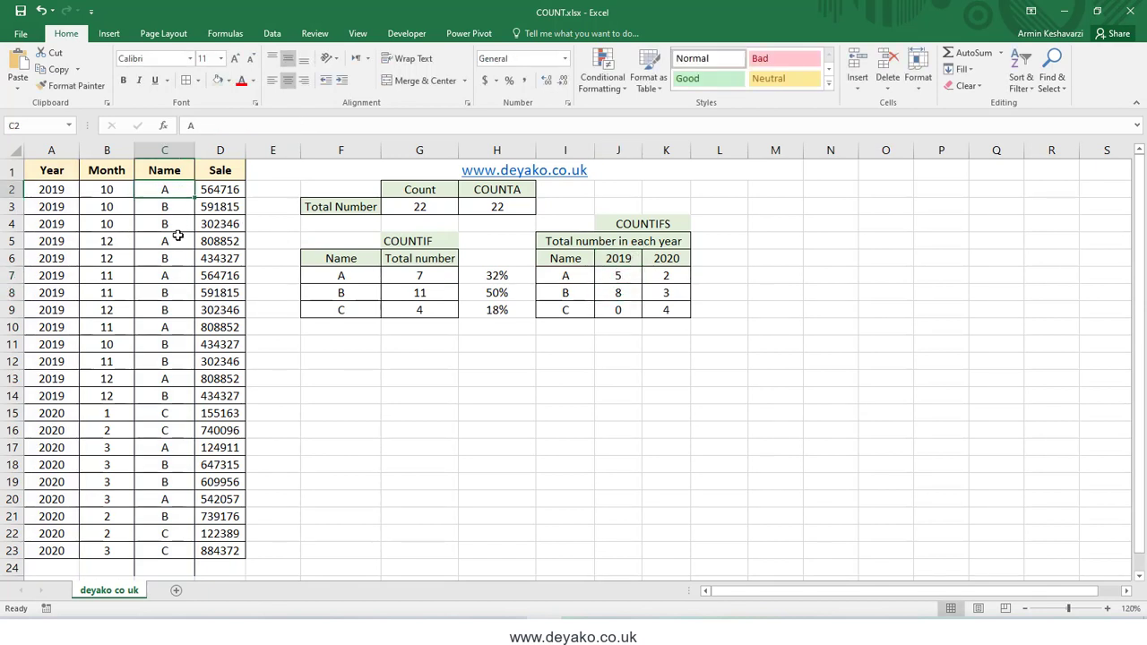
ctrl+click(178, 241)
ctrl+click(174, 275)
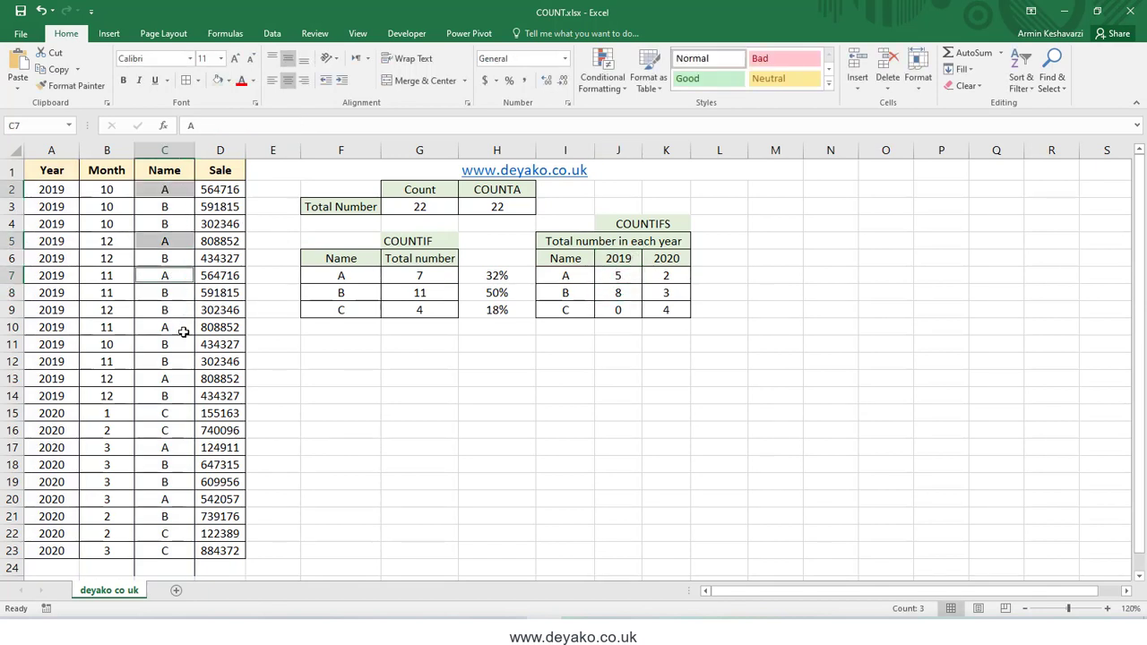
ctrl+click(177, 326)
ctrl+click(181, 377)
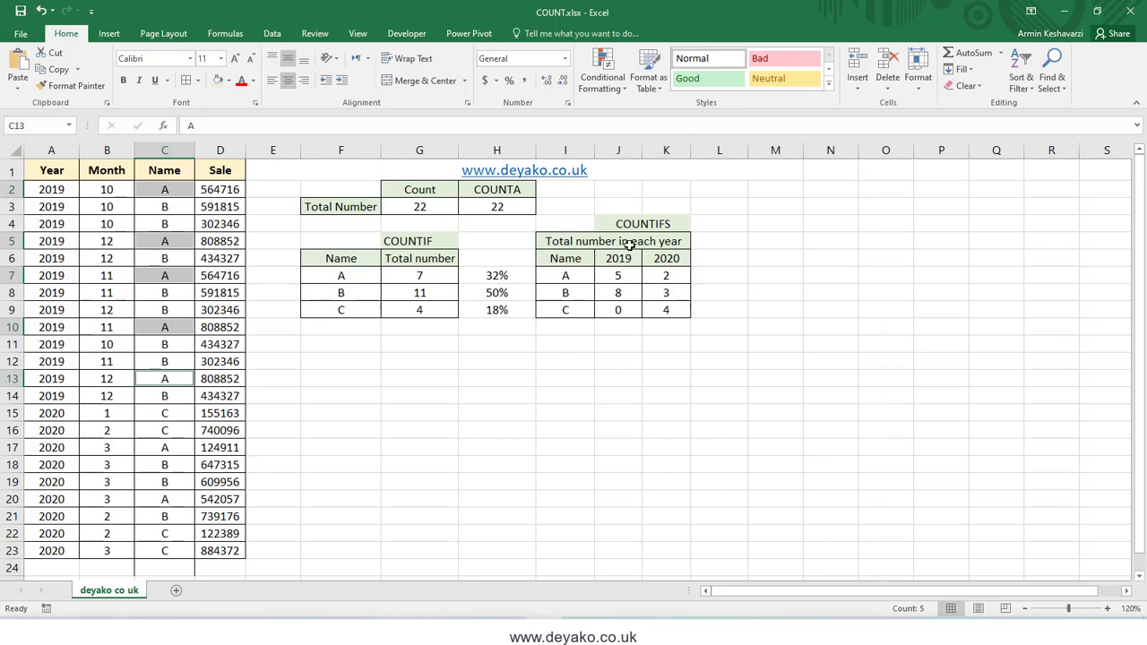
Review the COUNTIFS arguments of J7, then inspect the counts for name A in 2020 and name B in 2019.
click(618, 275)
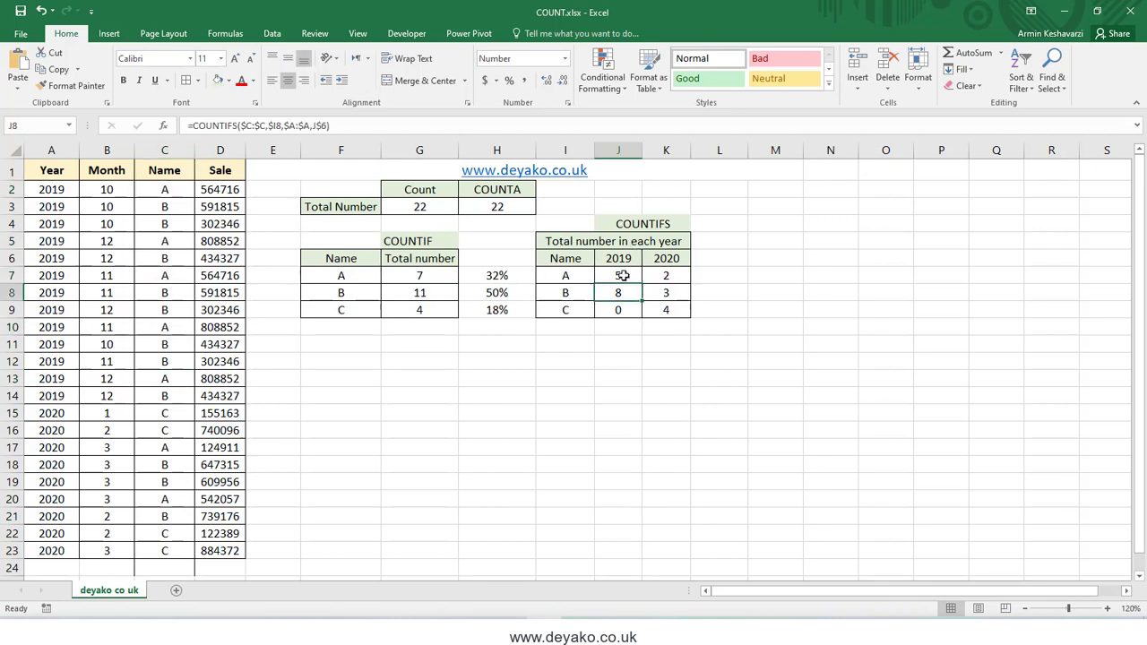
click(258, 126)
click(163, 125)
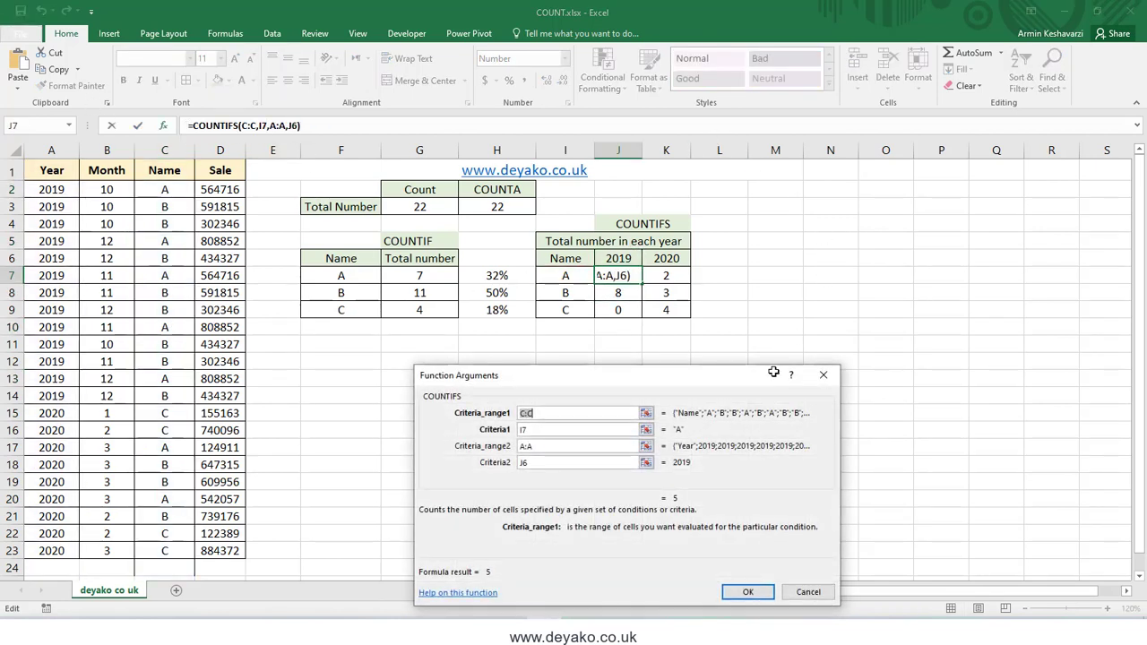
click(536, 413)
click(541, 433)
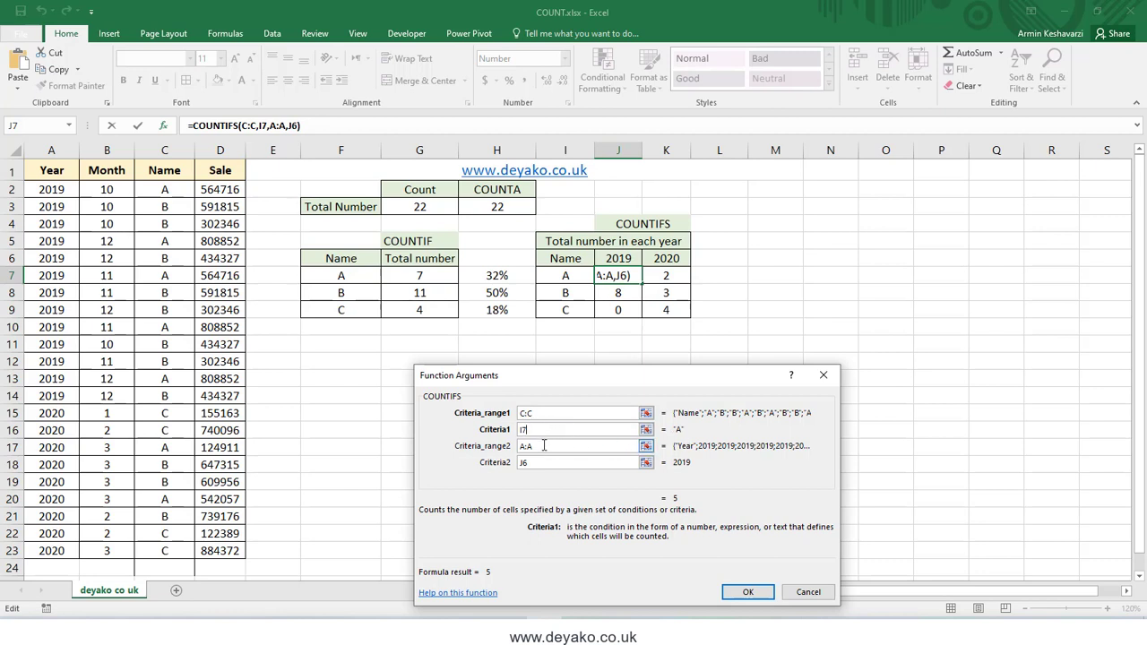
click(544, 445)
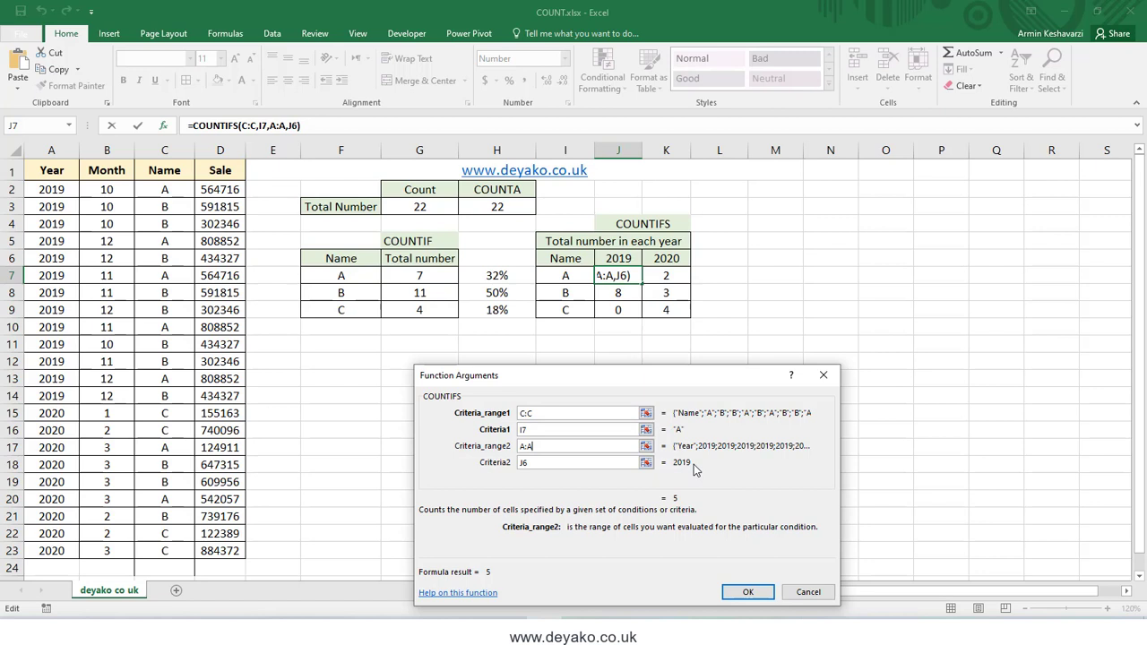
click(752, 594)
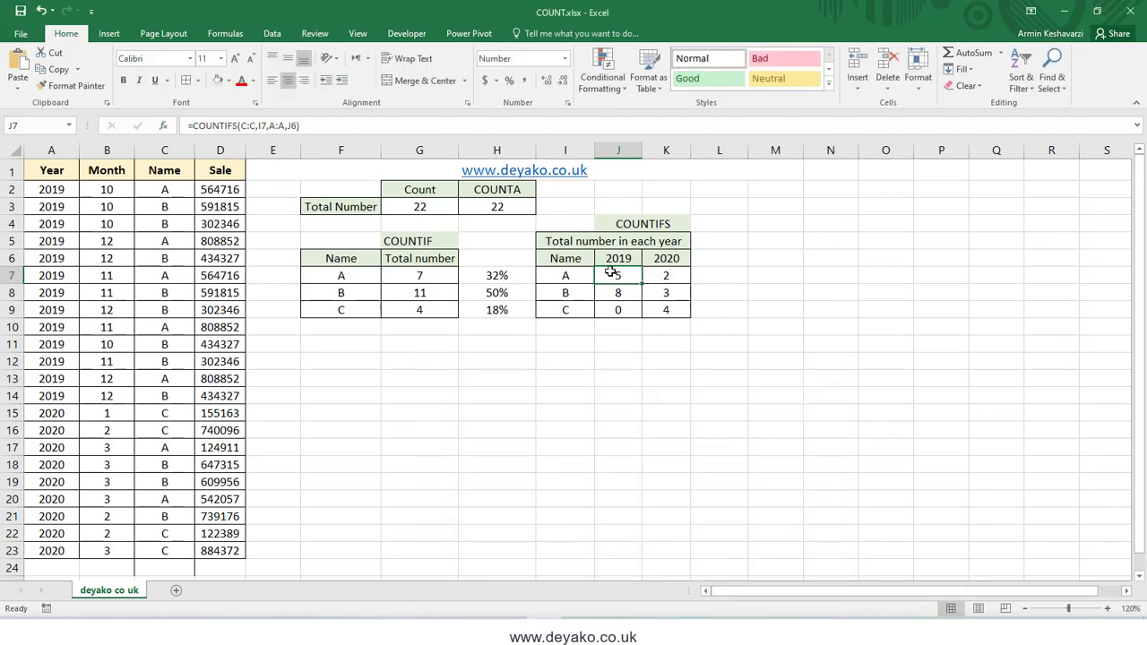
click(672, 278)
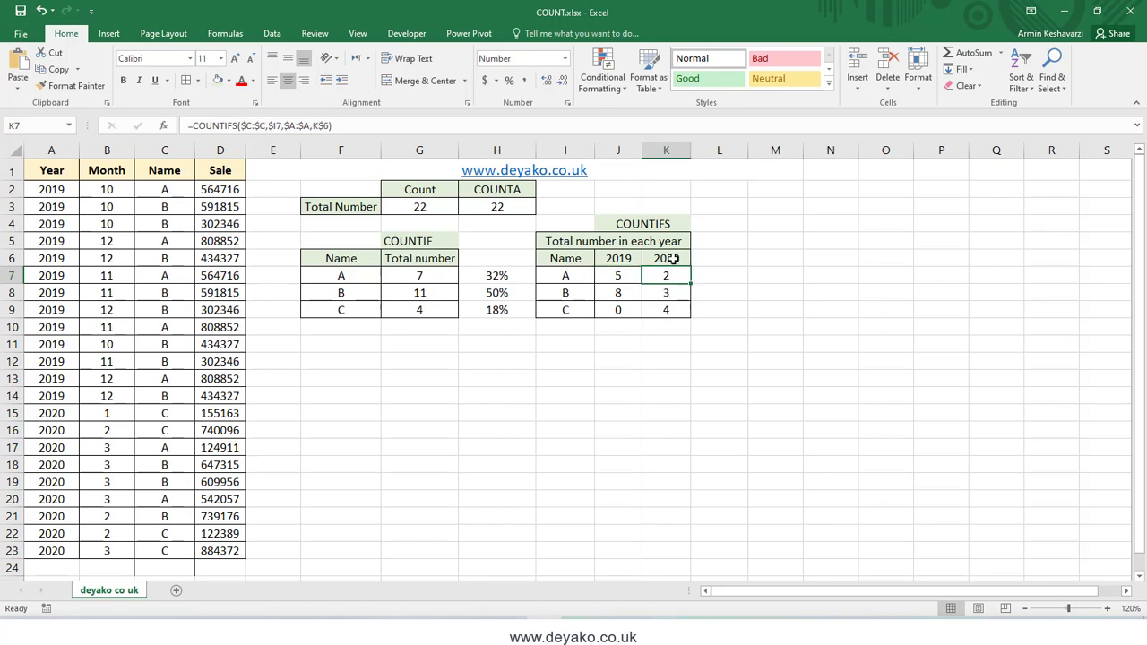
click(626, 291)
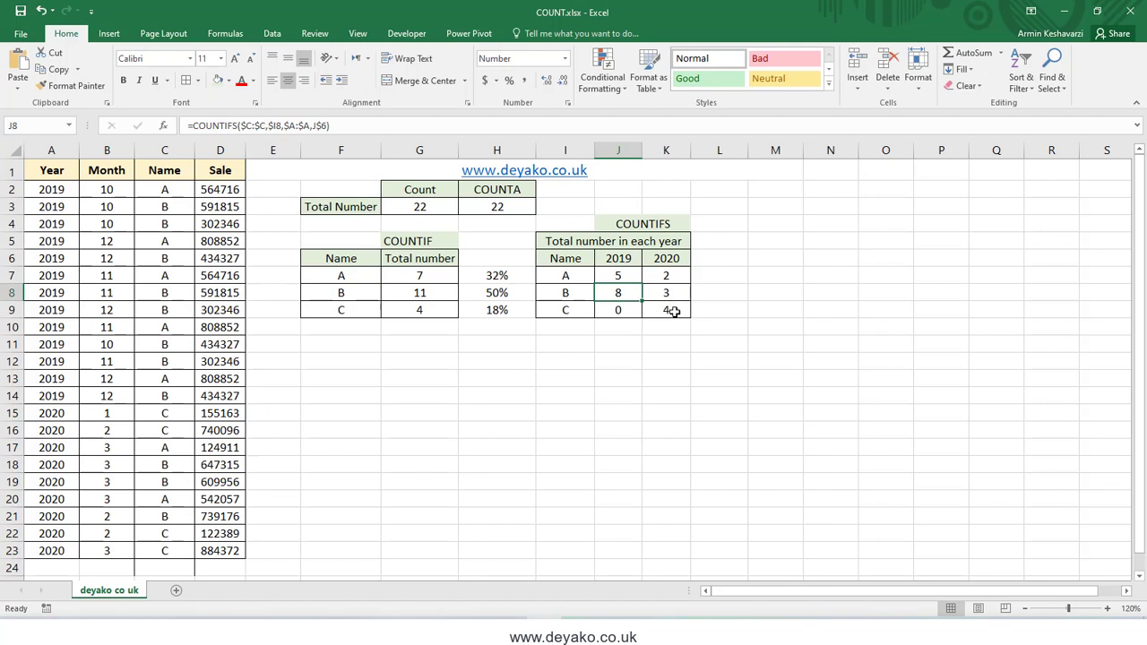
Make both criteria ranges in J7's COUNTIFS formula absolute, as $C:$C and $A:$A.
click(625, 273)
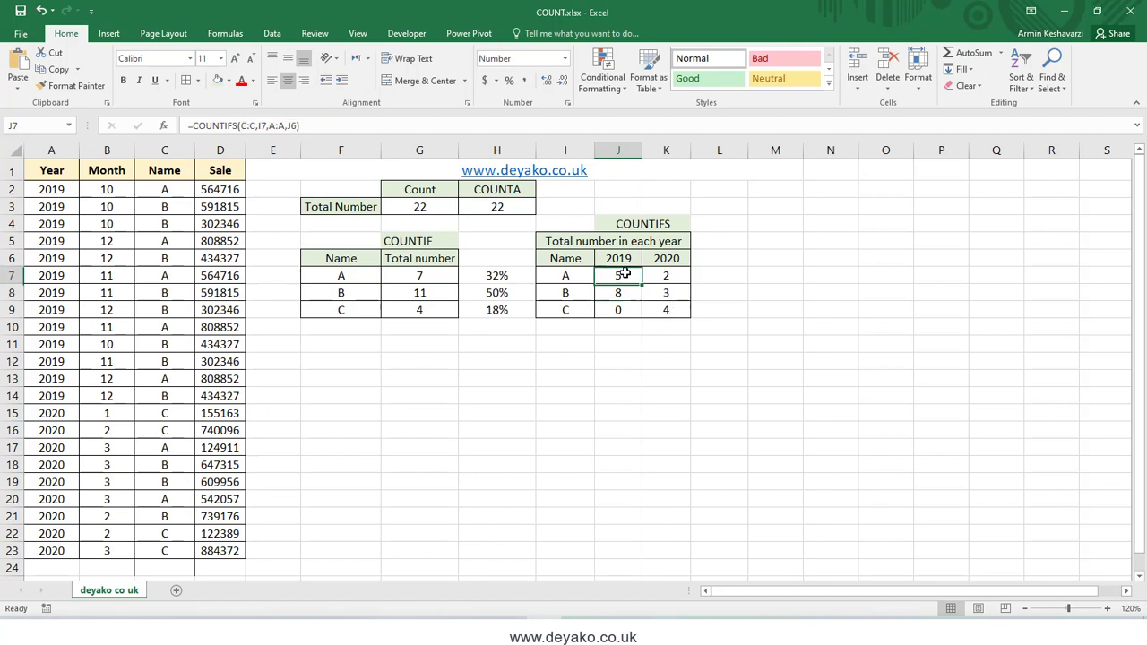
click(240, 127)
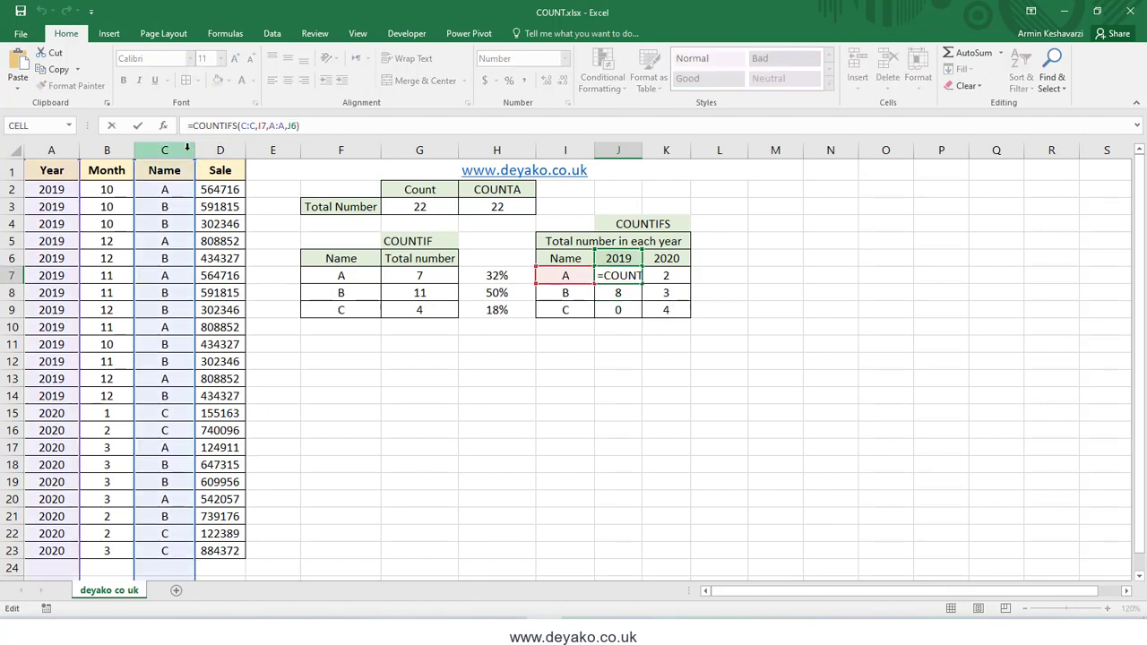
drag(240, 127, 256, 127)
key(F4)
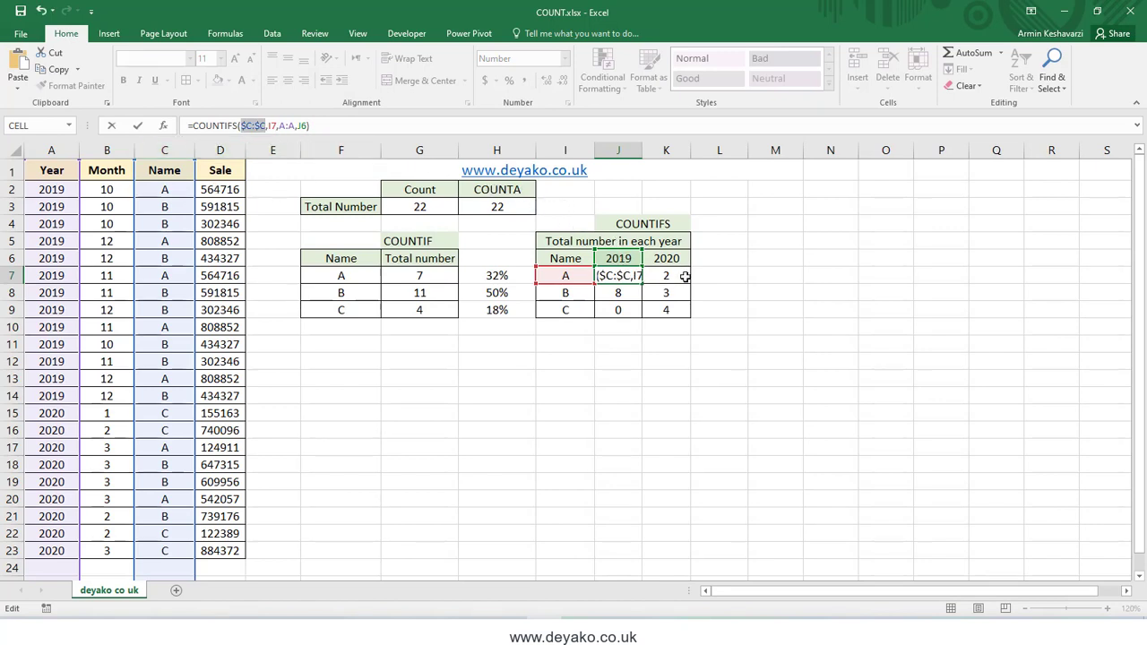
drag(295, 126, 278, 125)
key(F4)
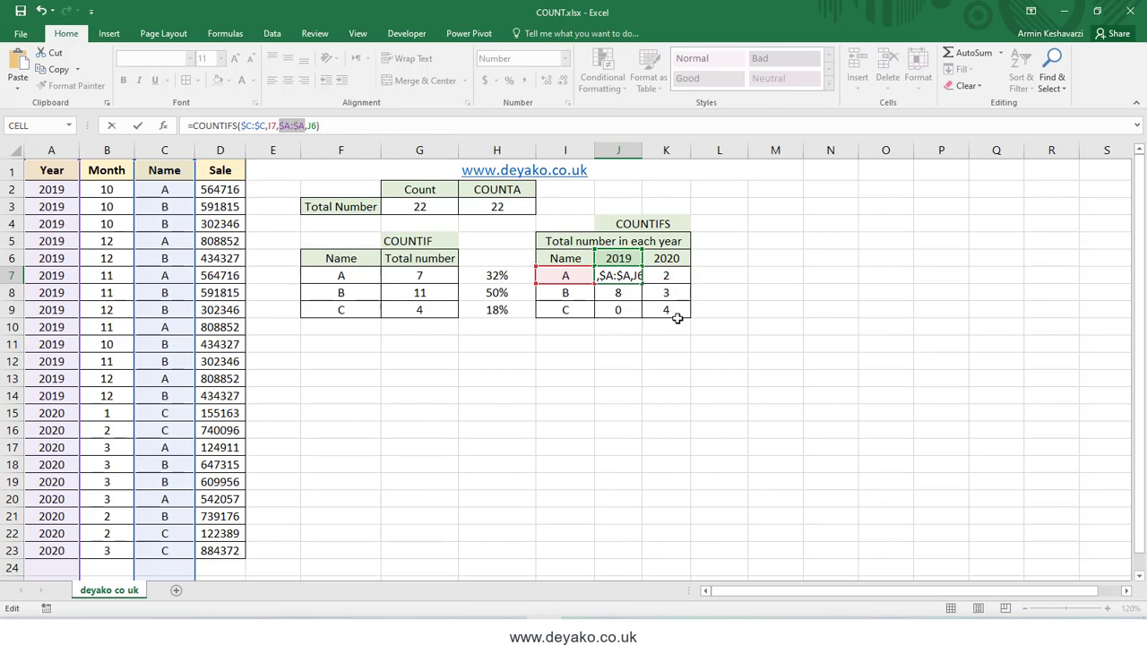
Lock the criteria in J7 as $I7 and J$6 and confirm the formula =COUNTIFS($C:$C,$I7,$A:$A,J$6).
click(270, 126)
click(269, 124)
text($A,J6)
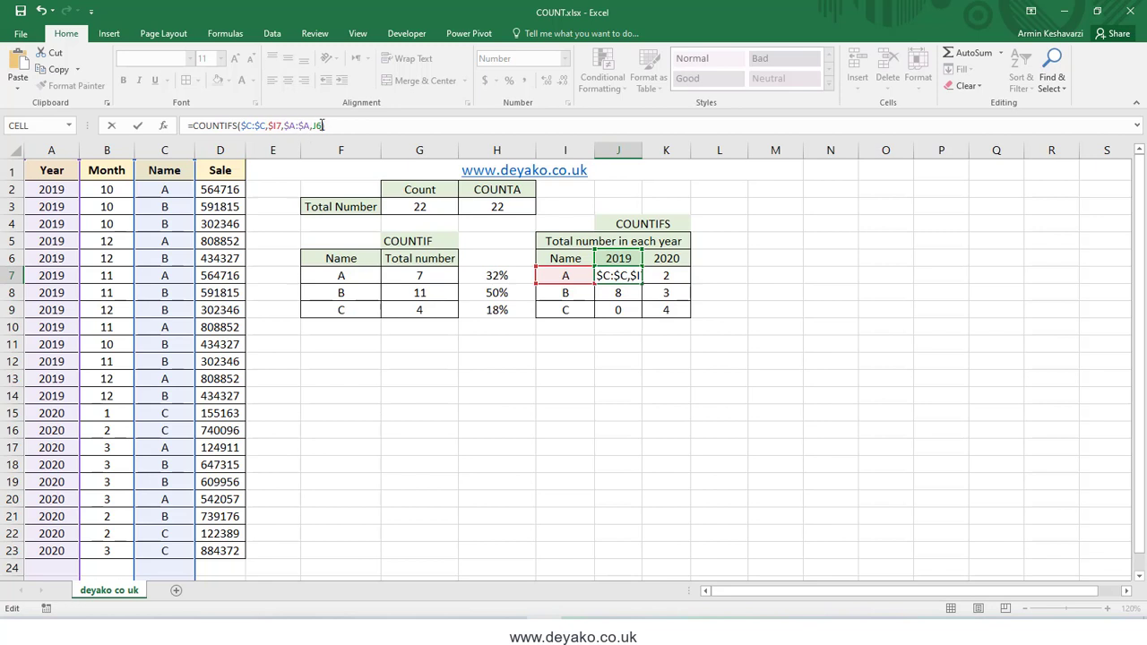
text())
click(319, 125)
text($)
key(Return)
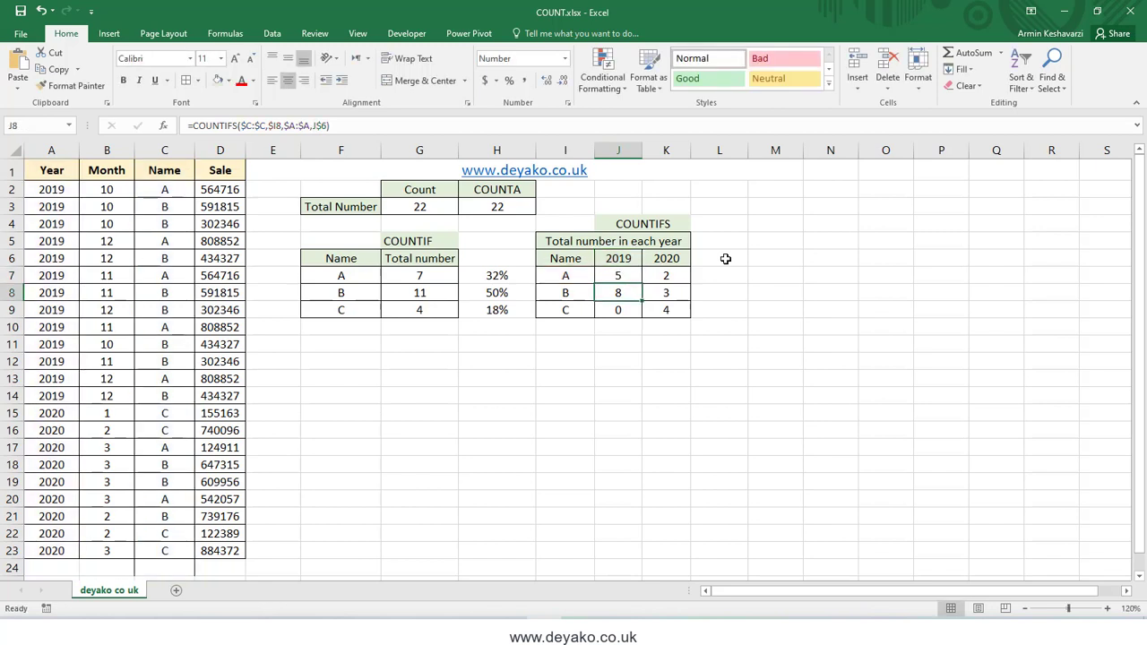
Clear the counts in K7:K9 and J8:J9, and fill J7's locked formula across the range J7:K9.
drag(668, 280, 634, 291)
key(Delete)
key(Delete)
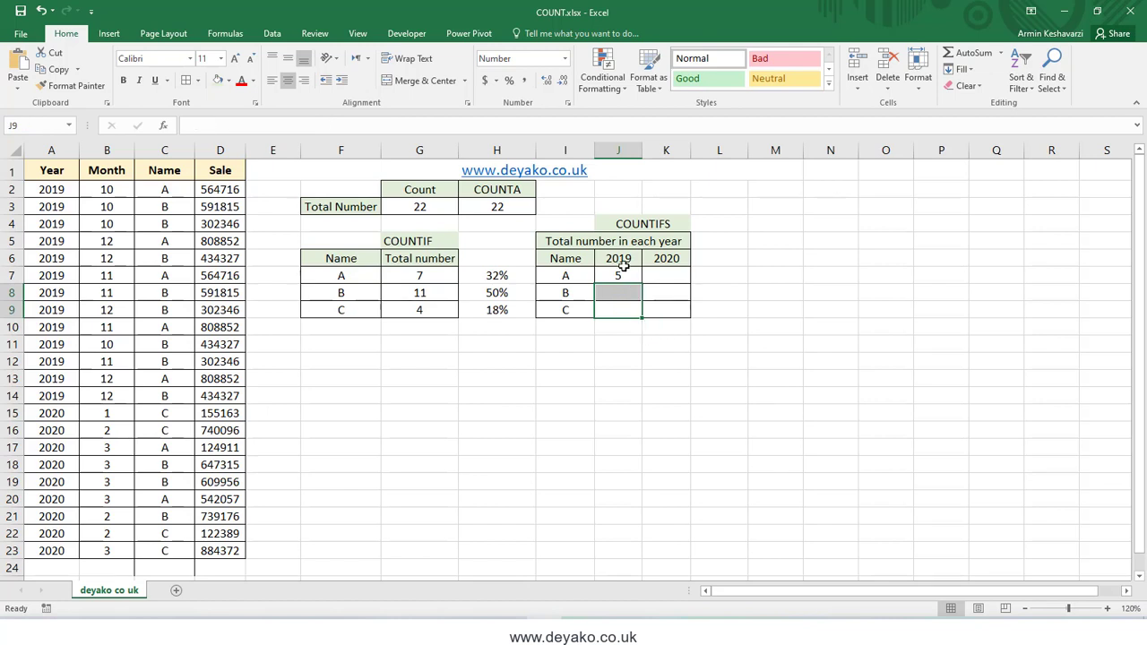
click(621, 274)
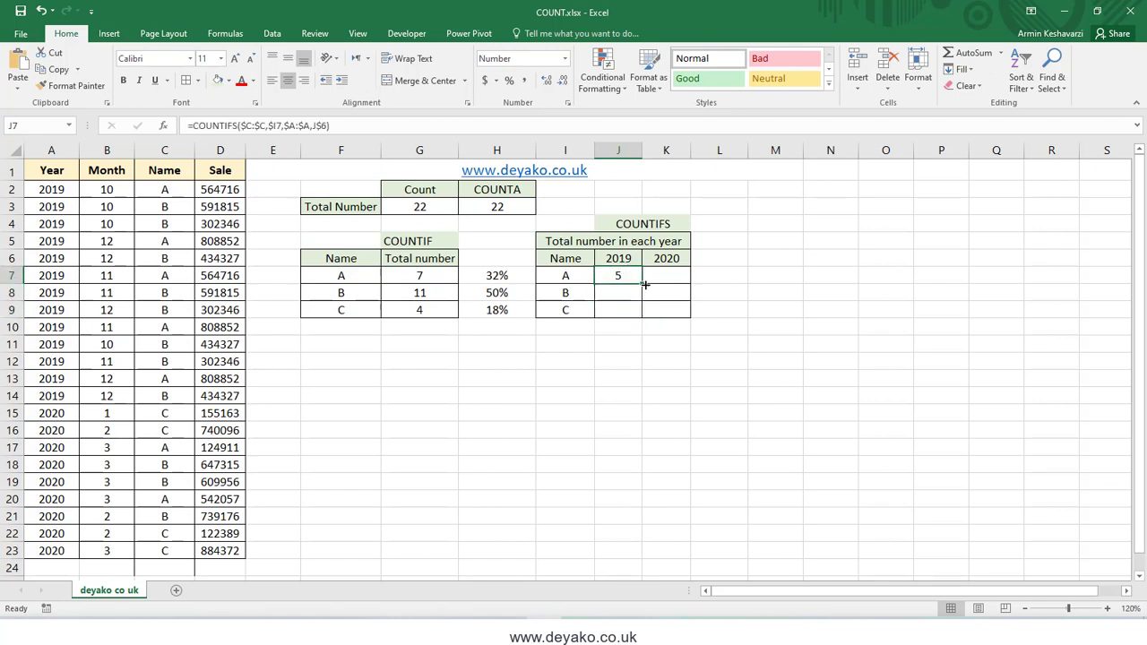
drag(643, 285, 688, 320)
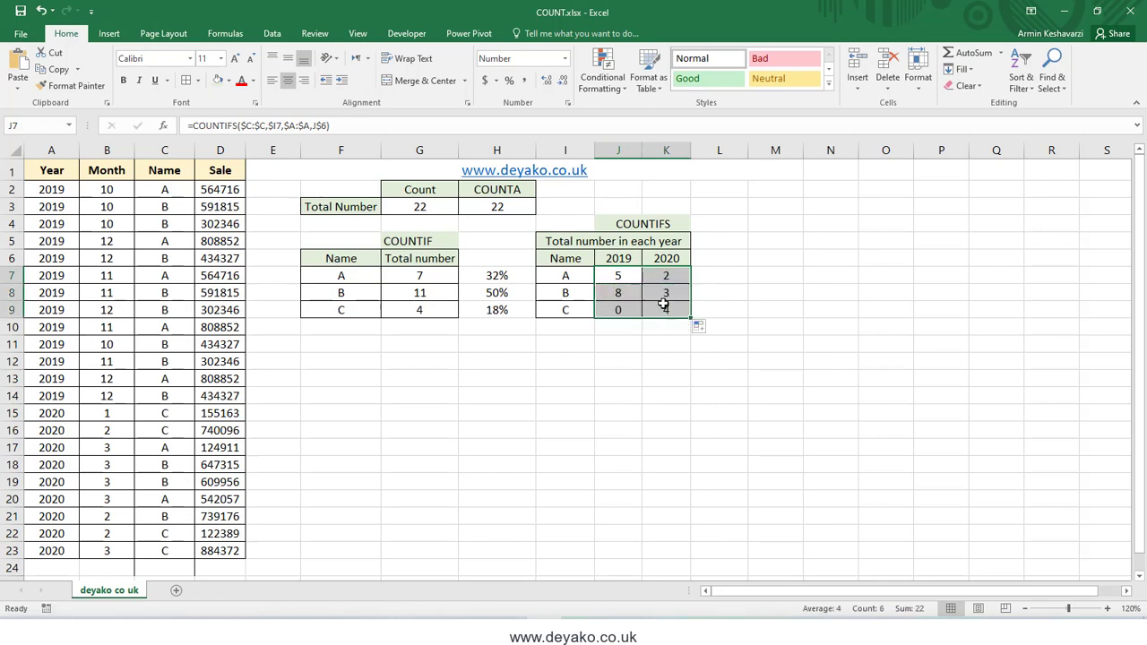
Inspect the copied COUNTIFS formulas in the 2020 column and in the 2019 cell for name B.
click(667, 276)
click(668, 293)
click(670, 311)
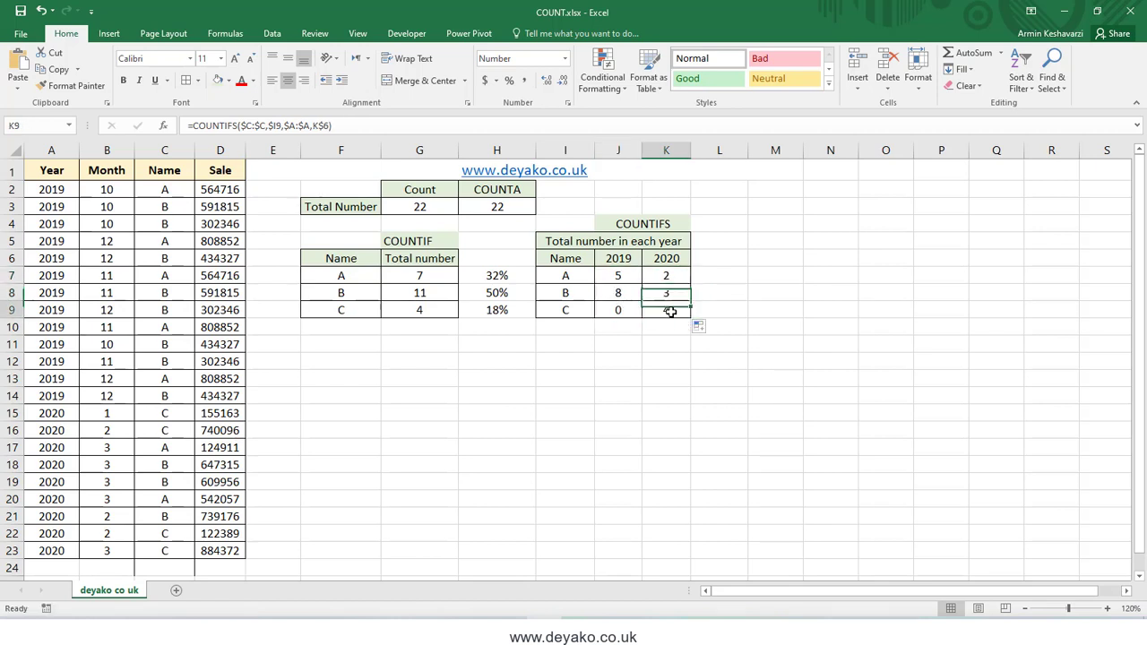
click(625, 293)
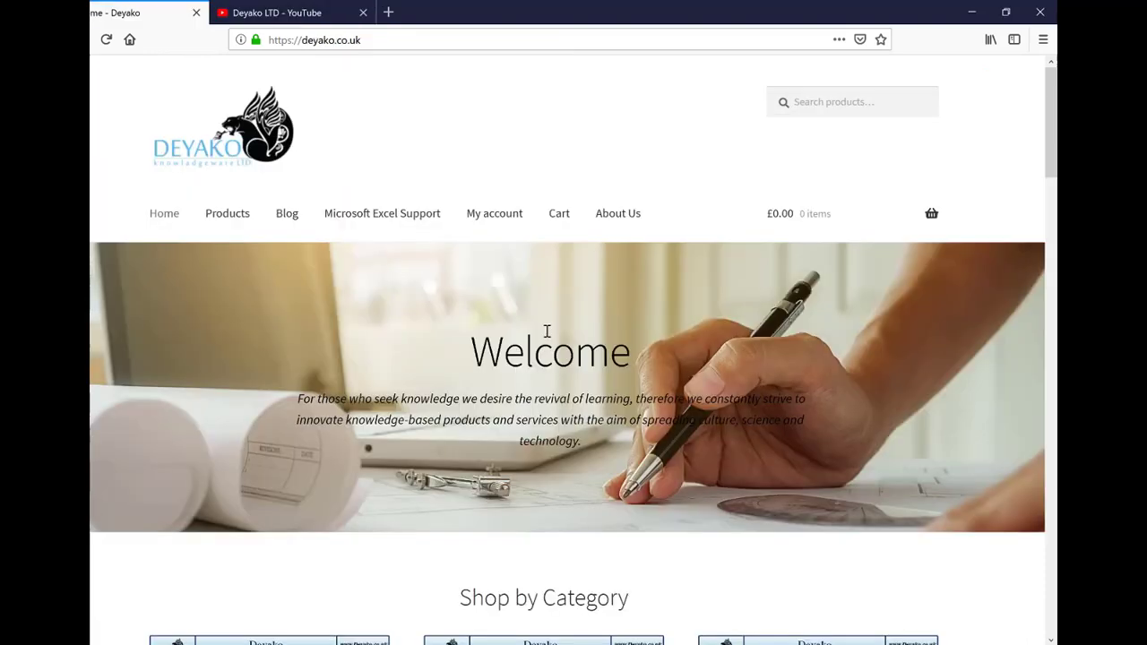
Switch to the Deyako website in the browser and view the Shop by Category section of its home page.
scroll(546, 332, down, 5)
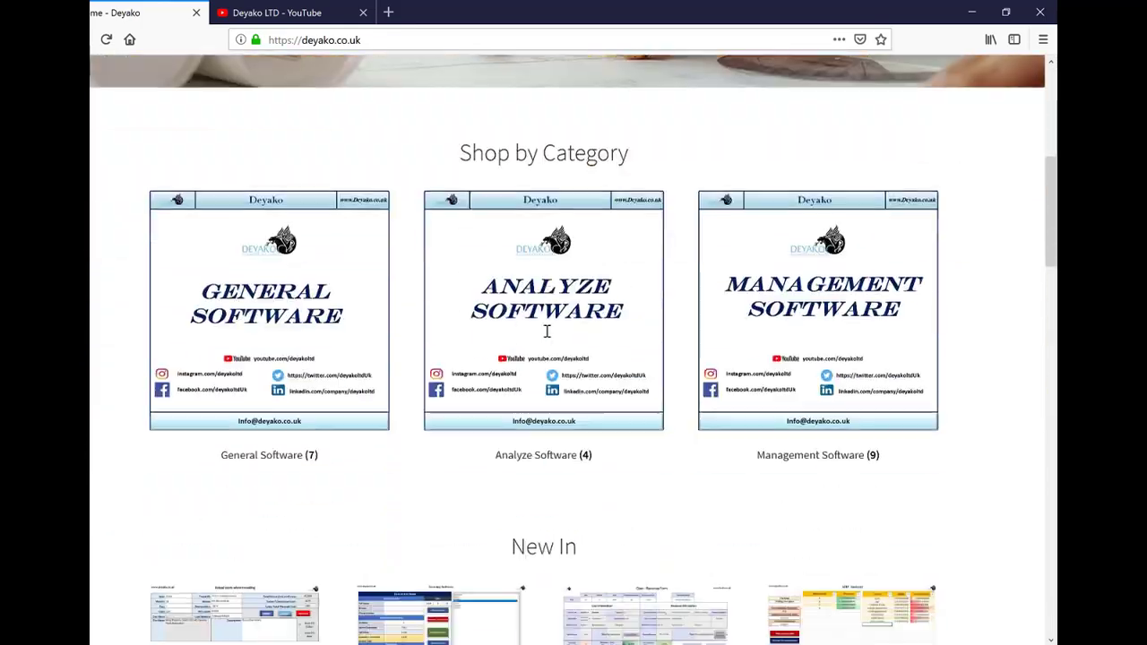